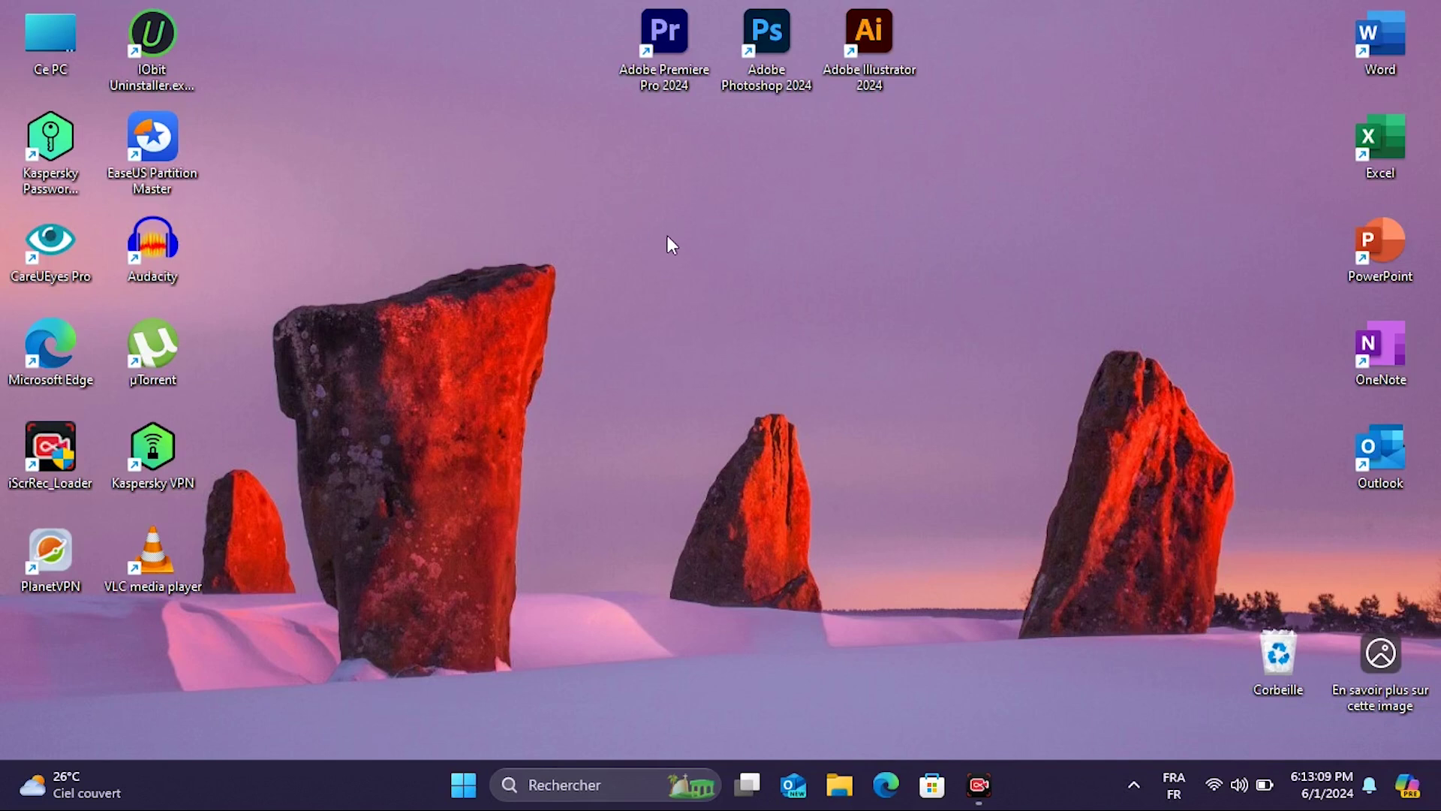
# Open Ce PC in File Explorer and look at the local C: and D: drives.
pyautogui.click(749, 340)
pyautogui.click(842, 785)
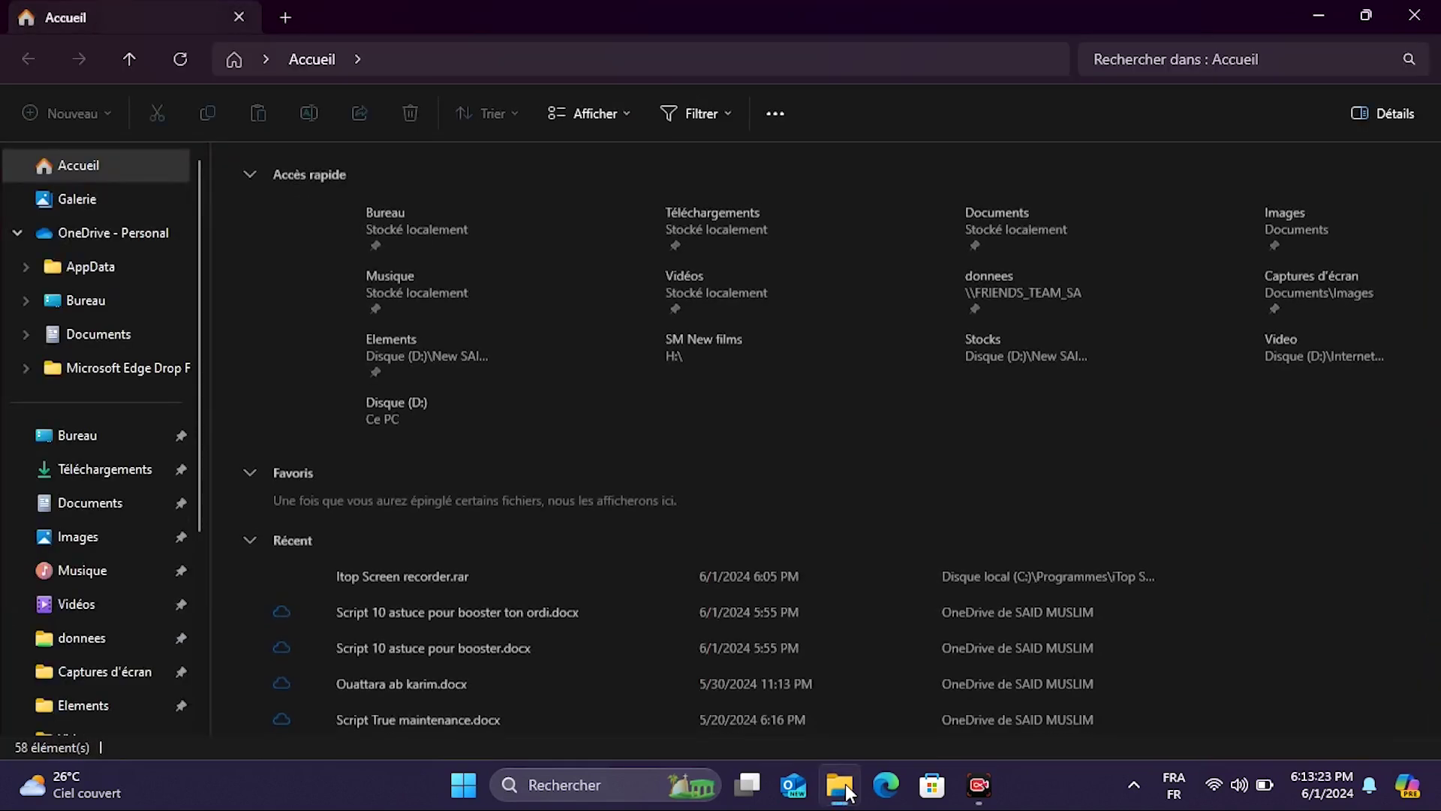
pyautogui.scroll(-3, 97, 696)
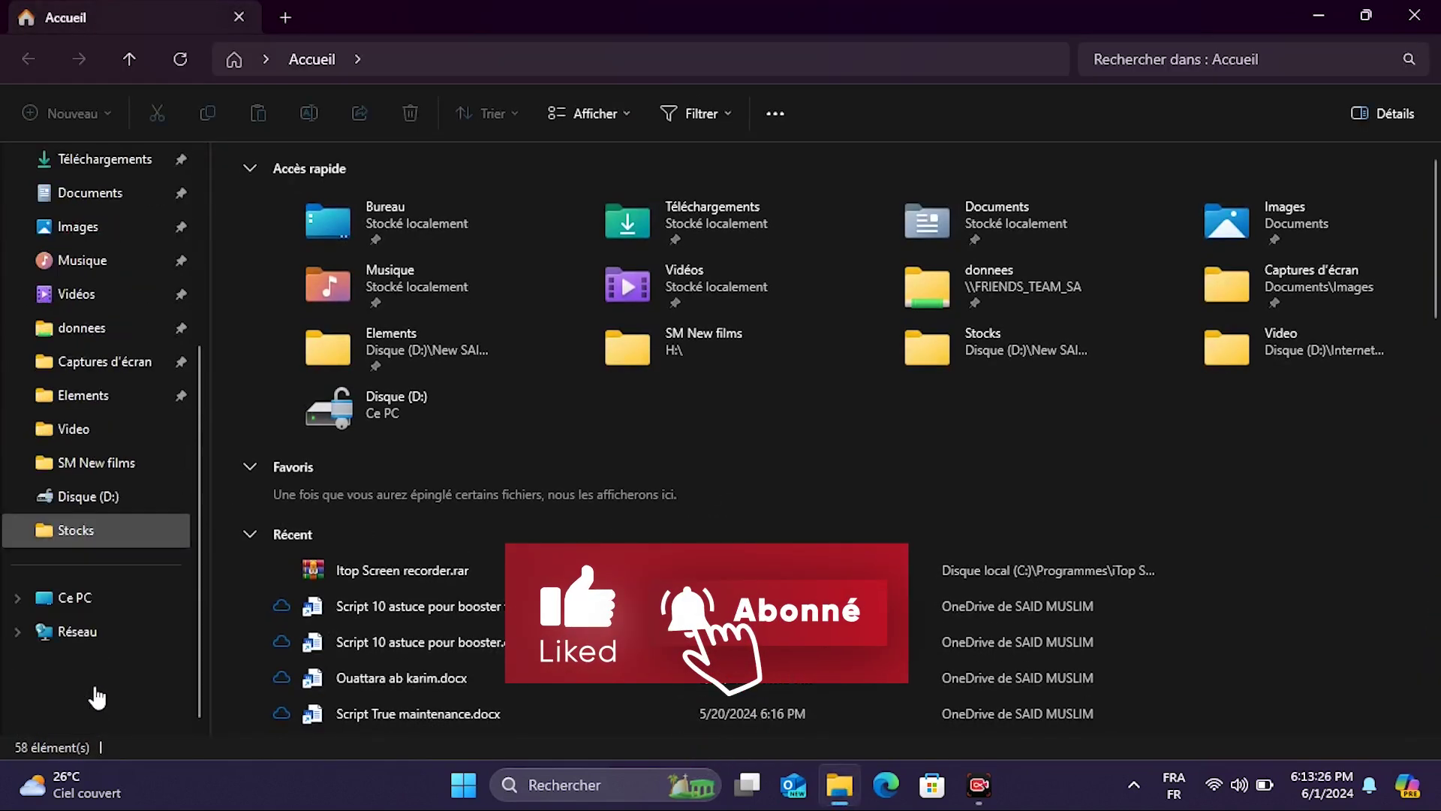
pyautogui.click(102, 601)
pyautogui.moveTo(698, 410); pyautogui.dragTo(376, 207)
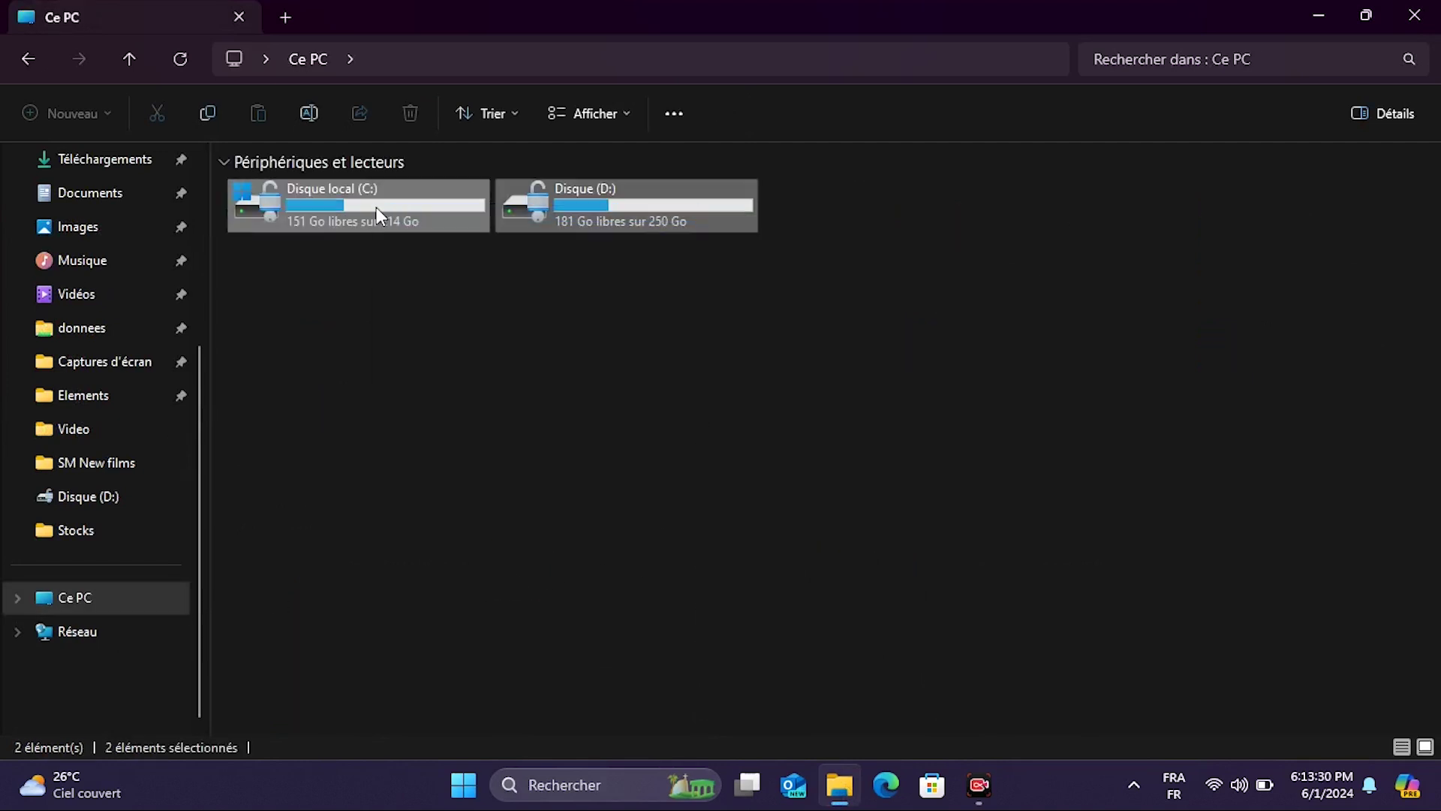
pyautogui.click(535, 361)
# Browse the Téléchargements, Documents, Images, Musique and Vidéos folders to see what each one holds.
pyautogui.scroll(1, 118, 227)
pyautogui.click(120, 227)
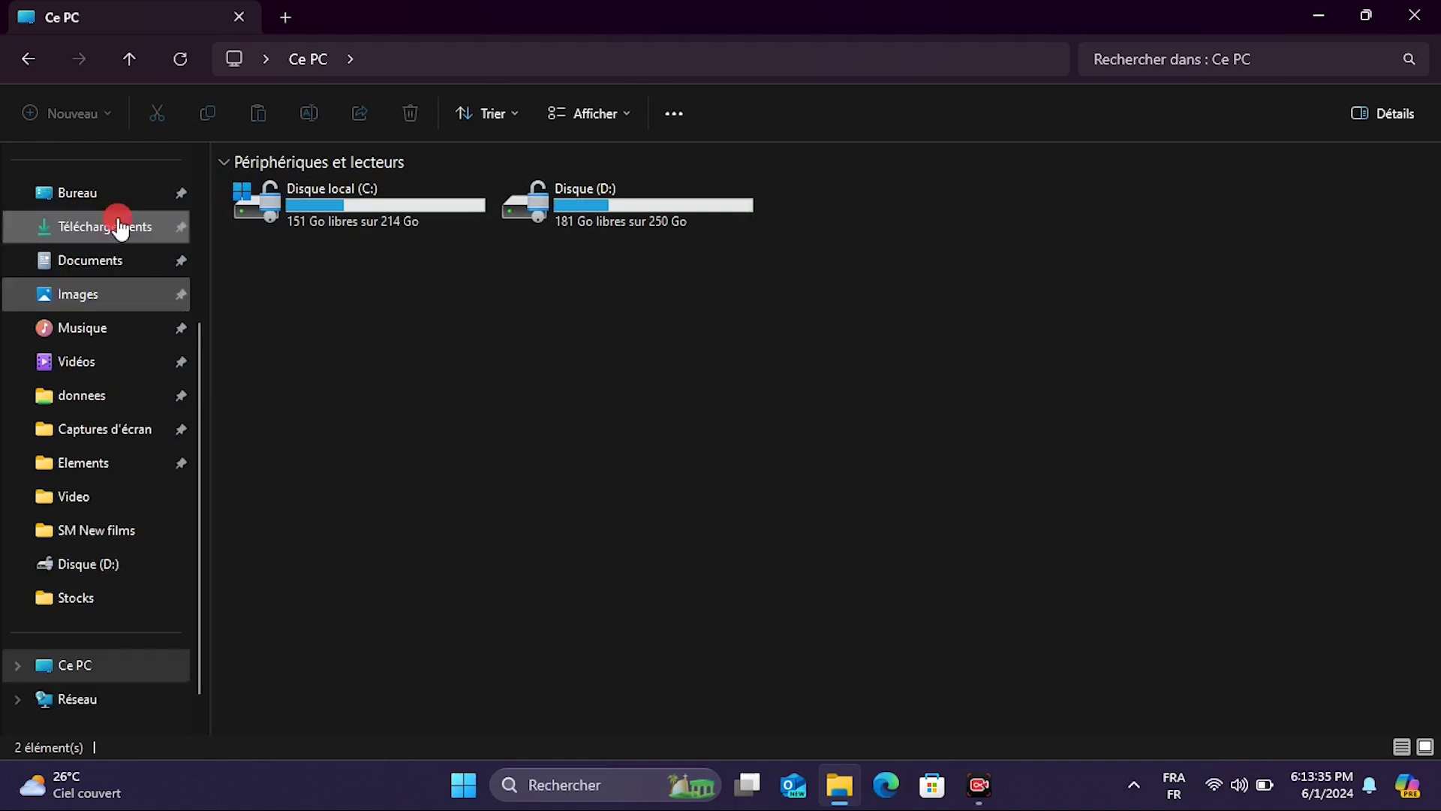
pyautogui.moveTo(1040, 447); pyautogui.dragTo(264, 209)
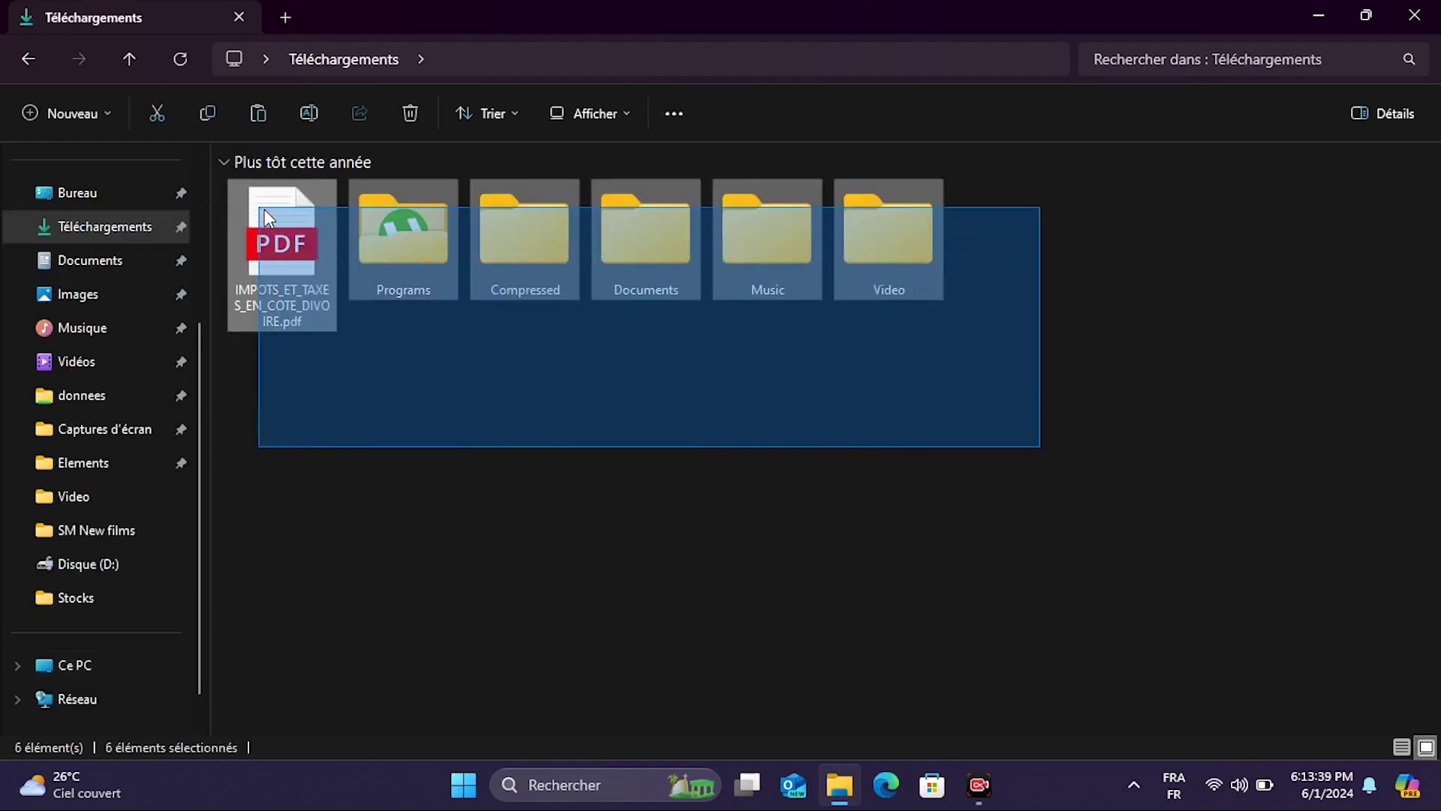
pyautogui.click(526, 421)
pyautogui.click(144, 263)
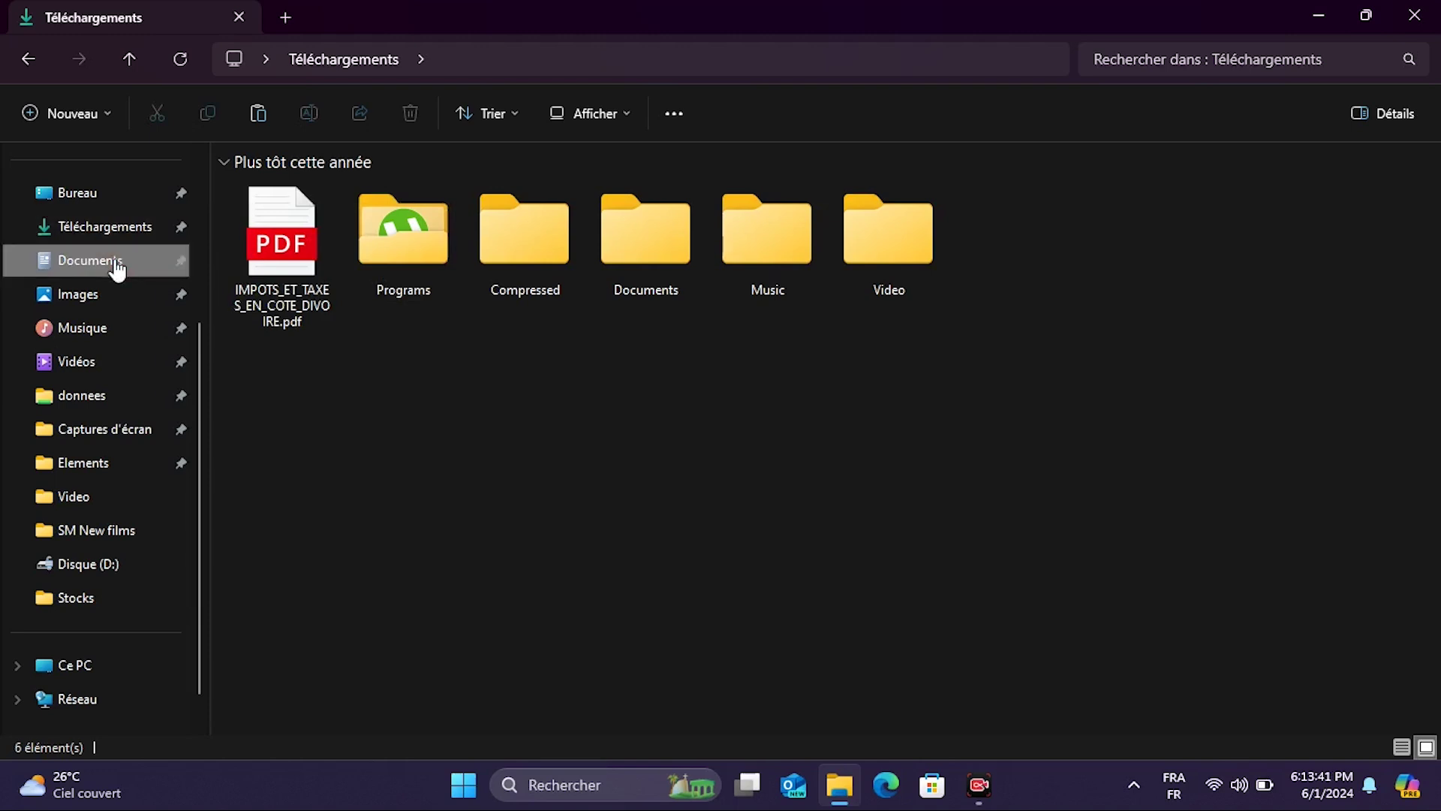
pyautogui.click(105, 295)
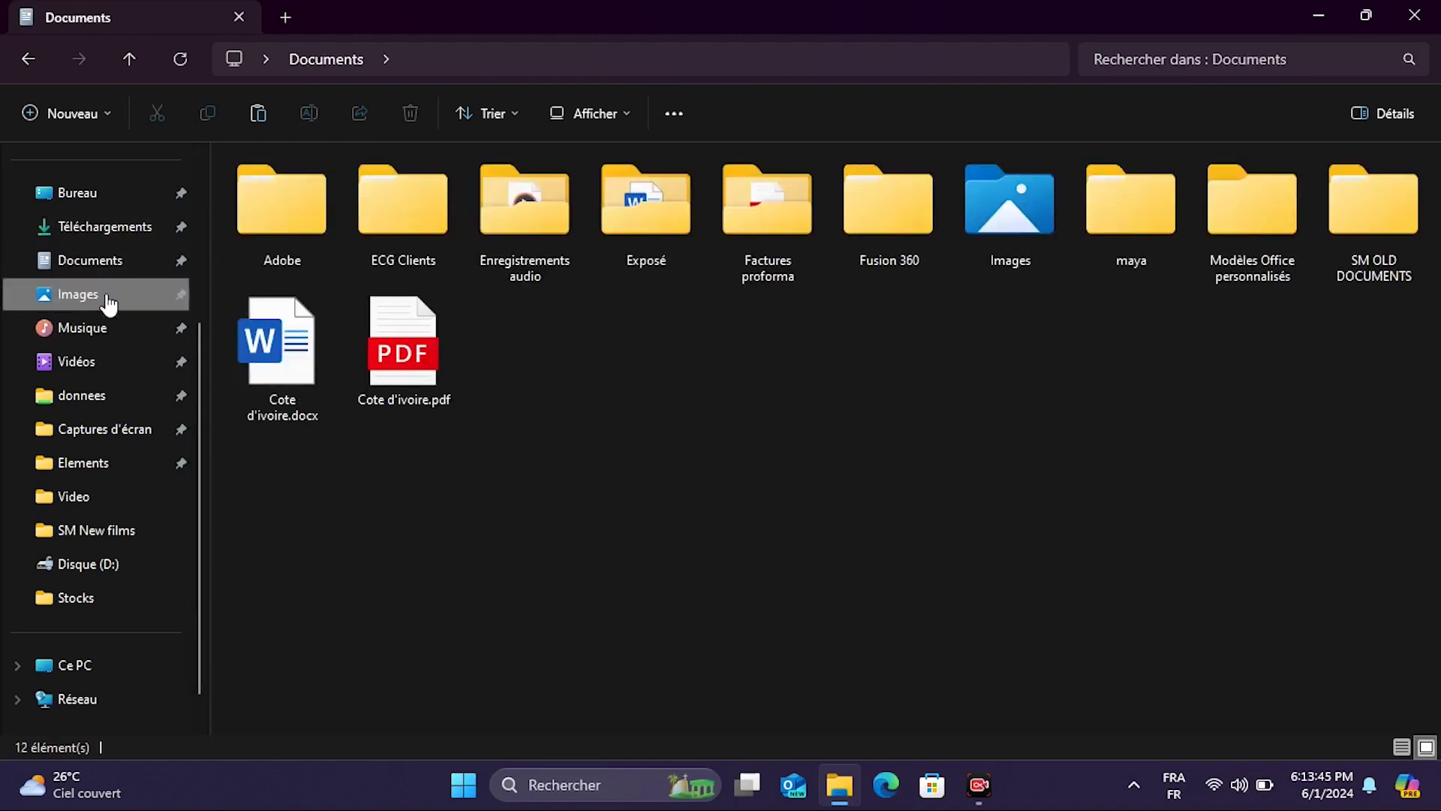
pyautogui.click(120, 336)
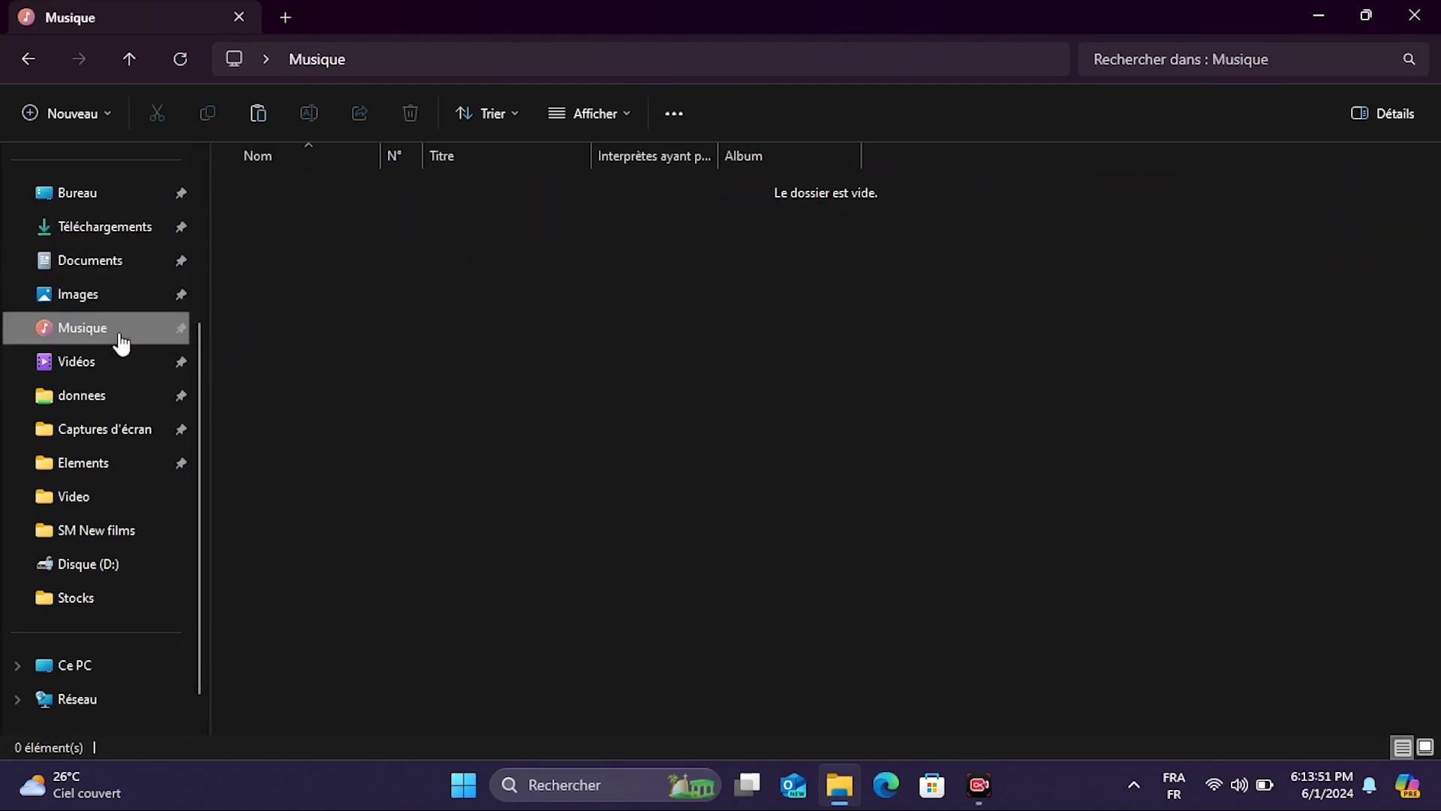
pyautogui.click(129, 372)
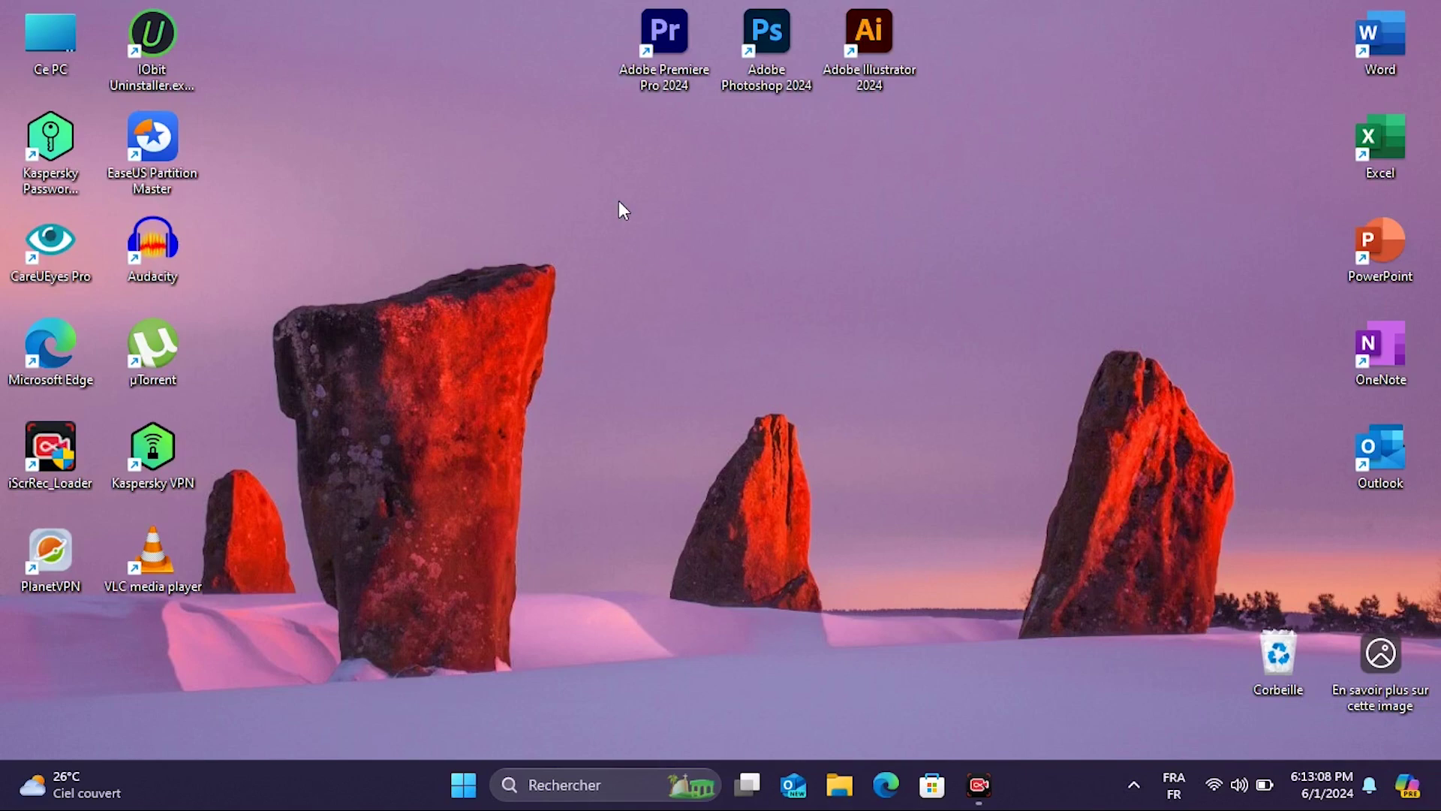
pyautogui.rightClick(619, 201)
pyautogui.click(749, 342)
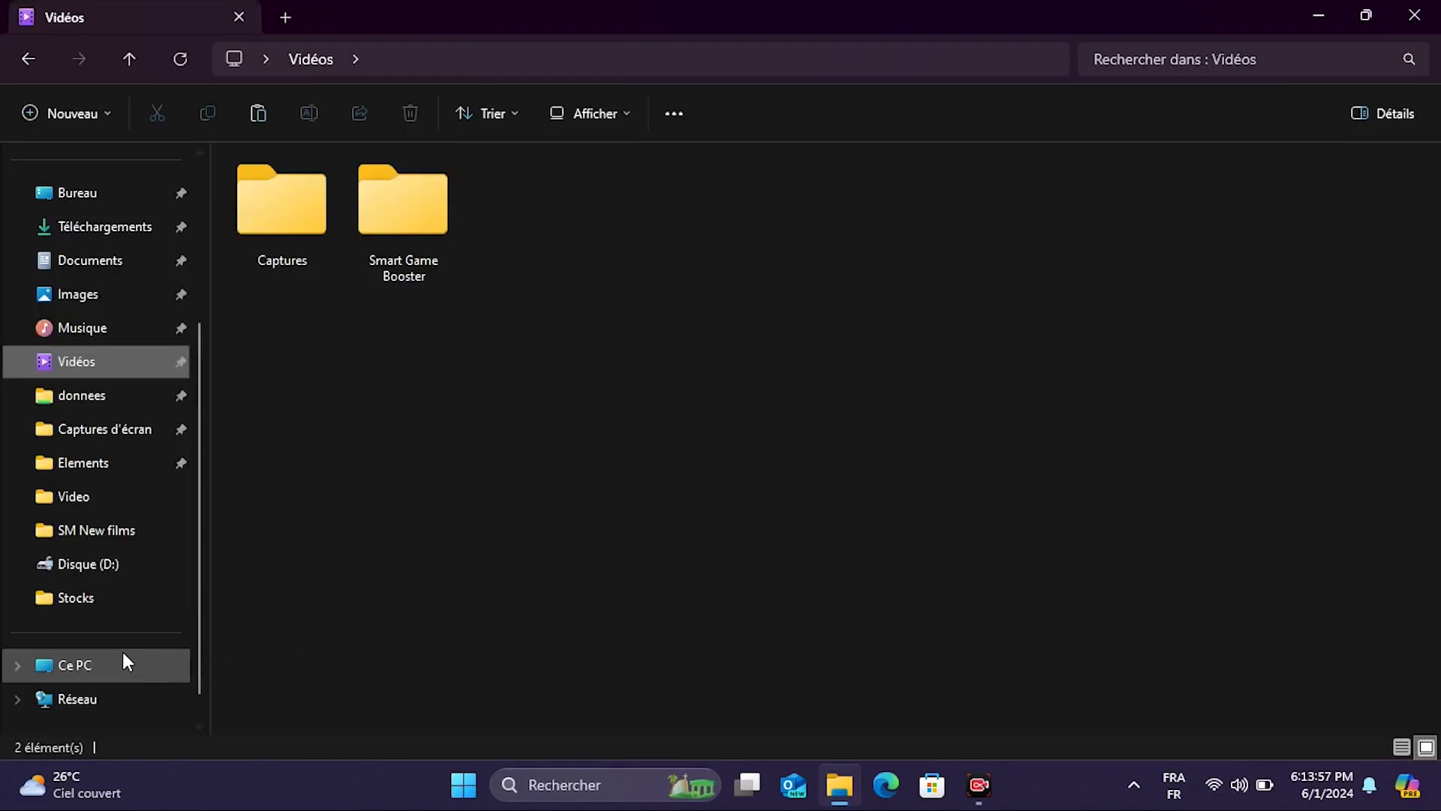
# Open drive D: from Ce PC, look over all its files and folders, and return to Ce PC.
pyautogui.click(124, 654)
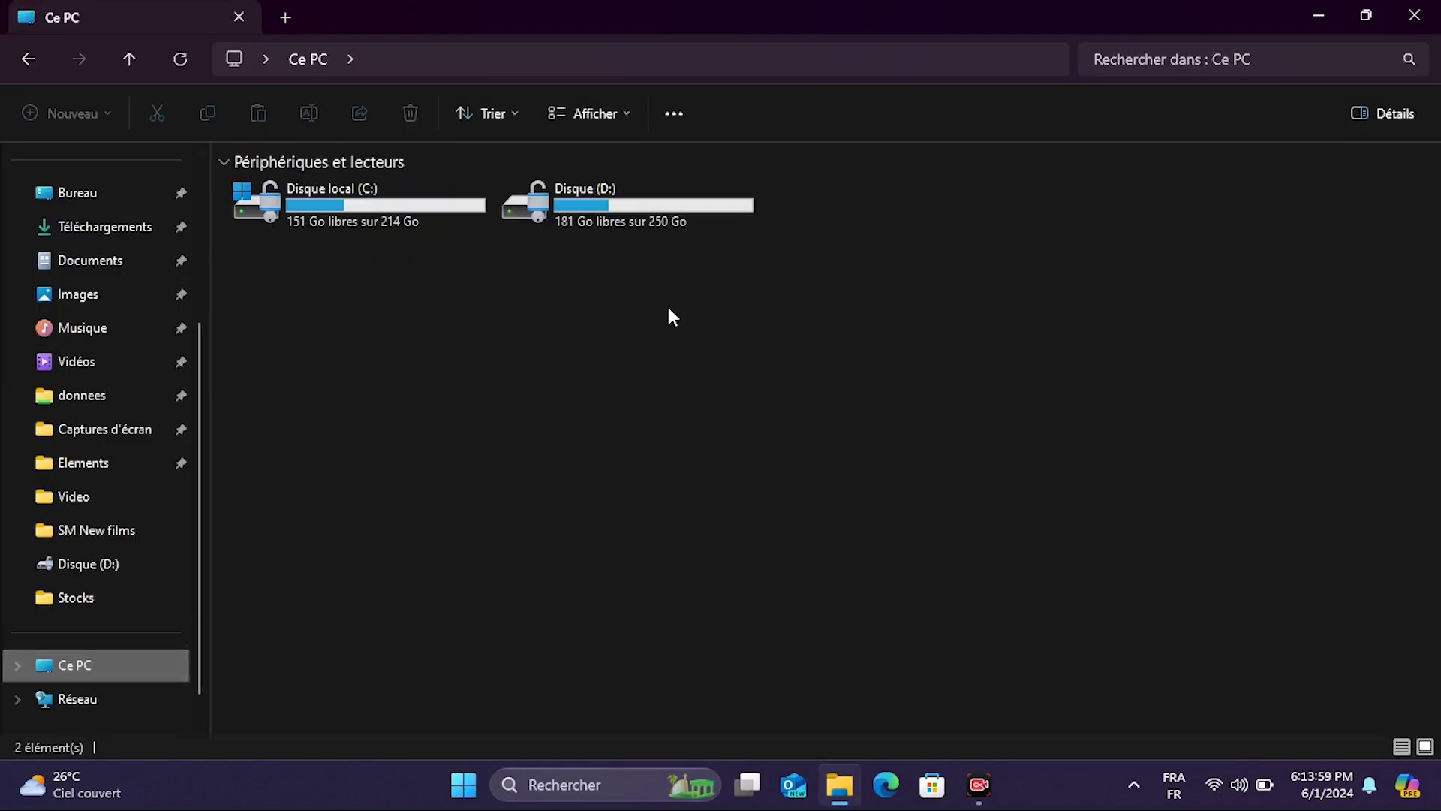
pyautogui.doubleClick(677, 228)
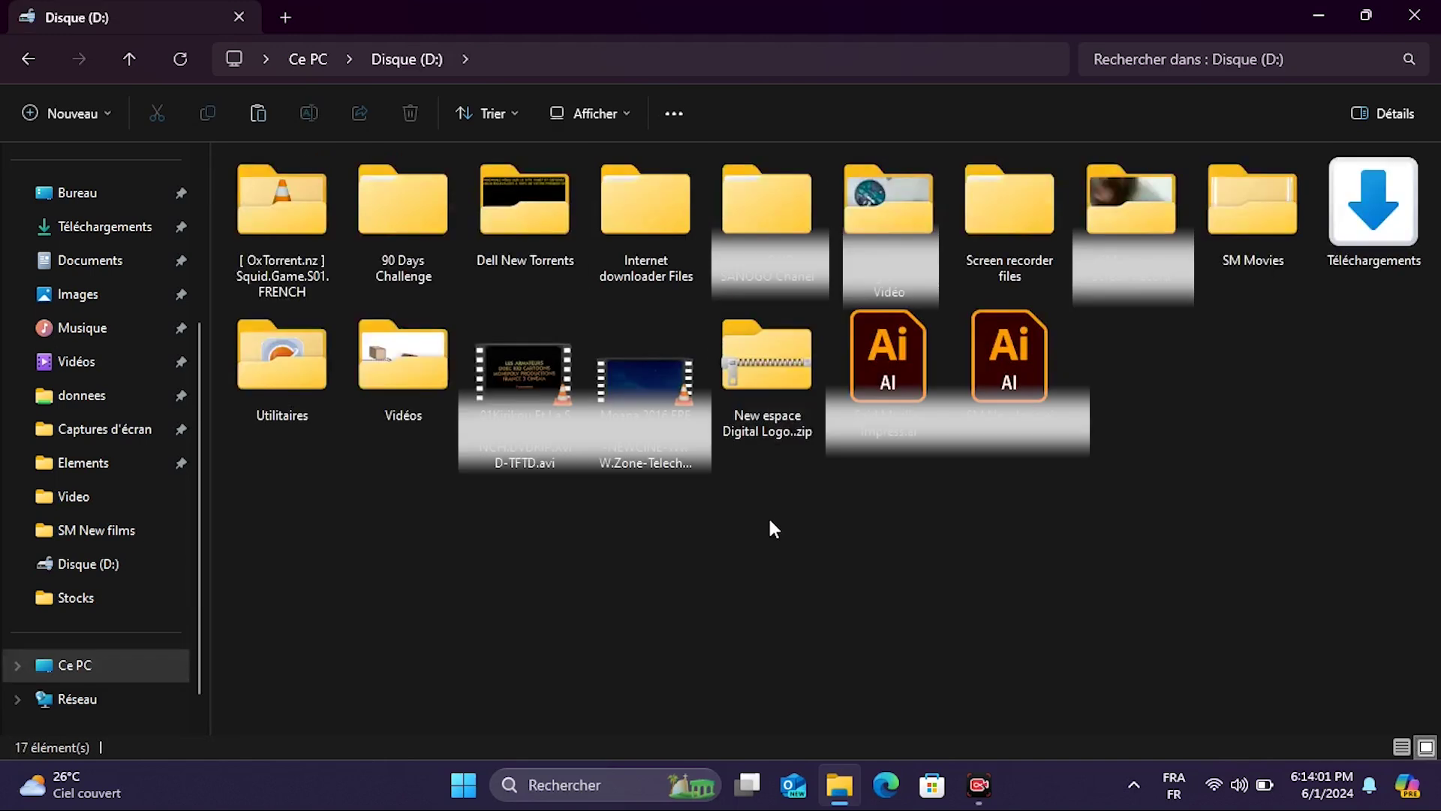
pyautogui.moveTo(256, 524); pyautogui.dragTo(1437, 146)
pyautogui.click(1218, 454)
pyautogui.click(100, 661)
pyautogui.moveTo(781, 270); pyautogui.dragTo(714, 240)
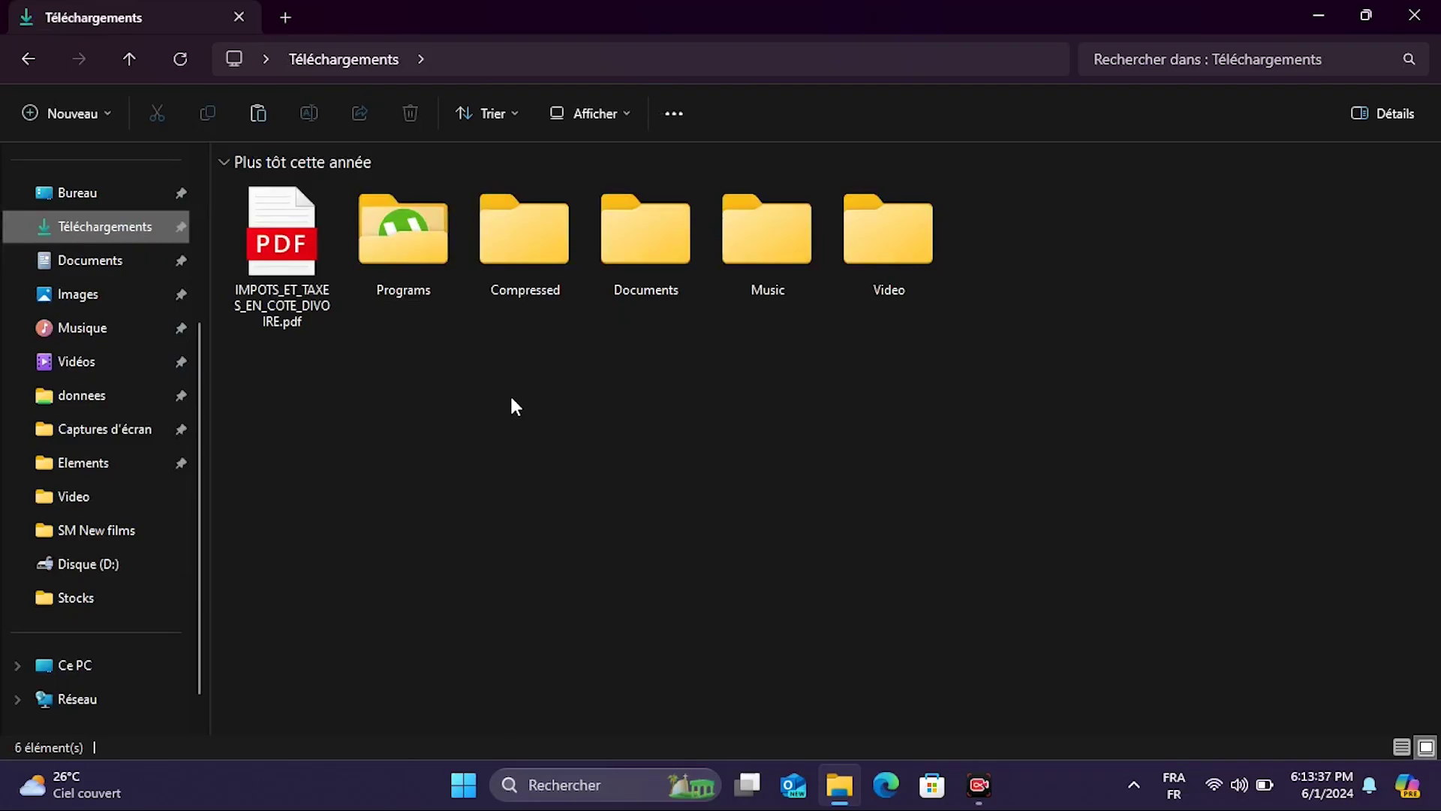
# Select everything in Téléchargements and on drive D: to review the stored files.
pyautogui.moveTo(1039, 444); pyautogui.dragTo(229, 225)
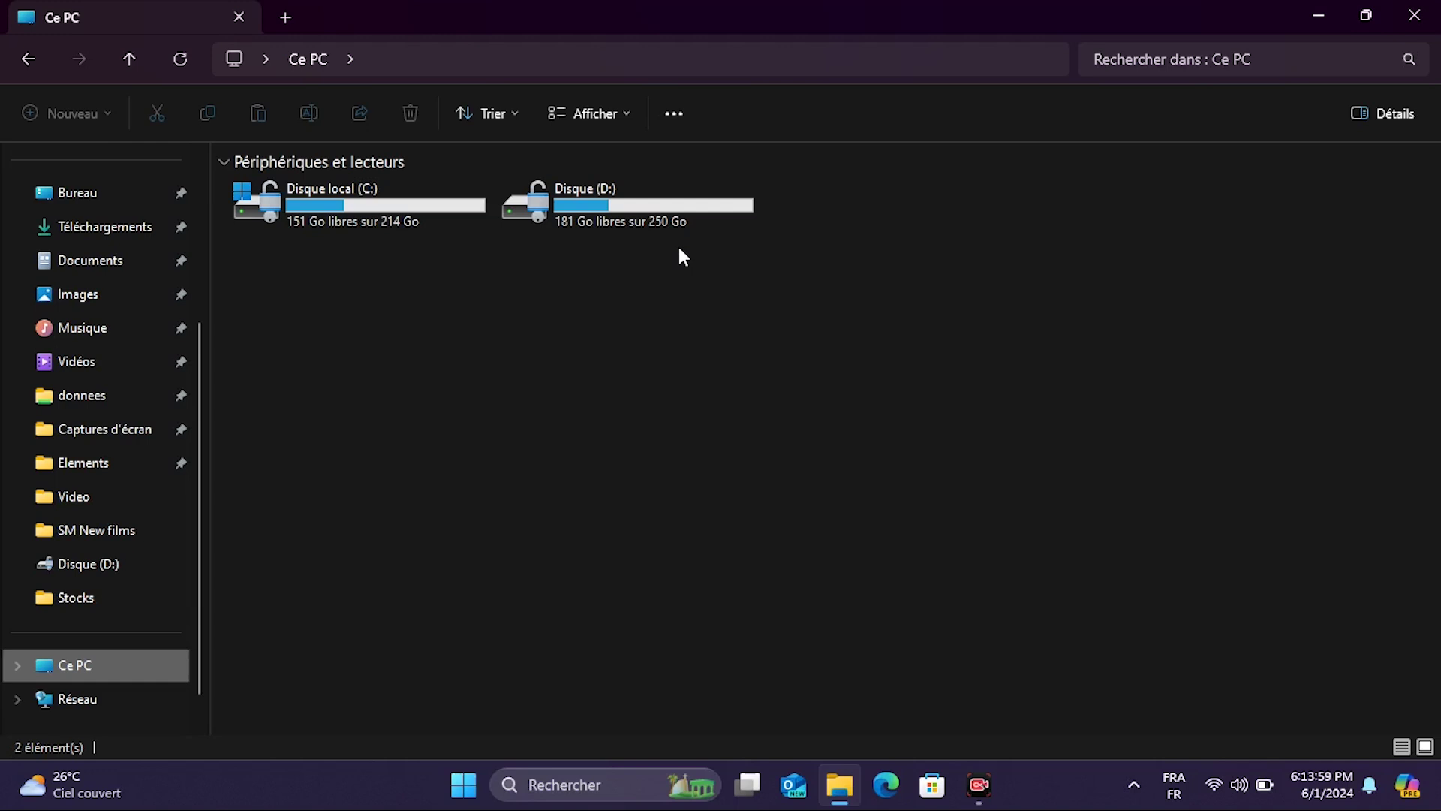
pyautogui.doubleClick(679, 230)
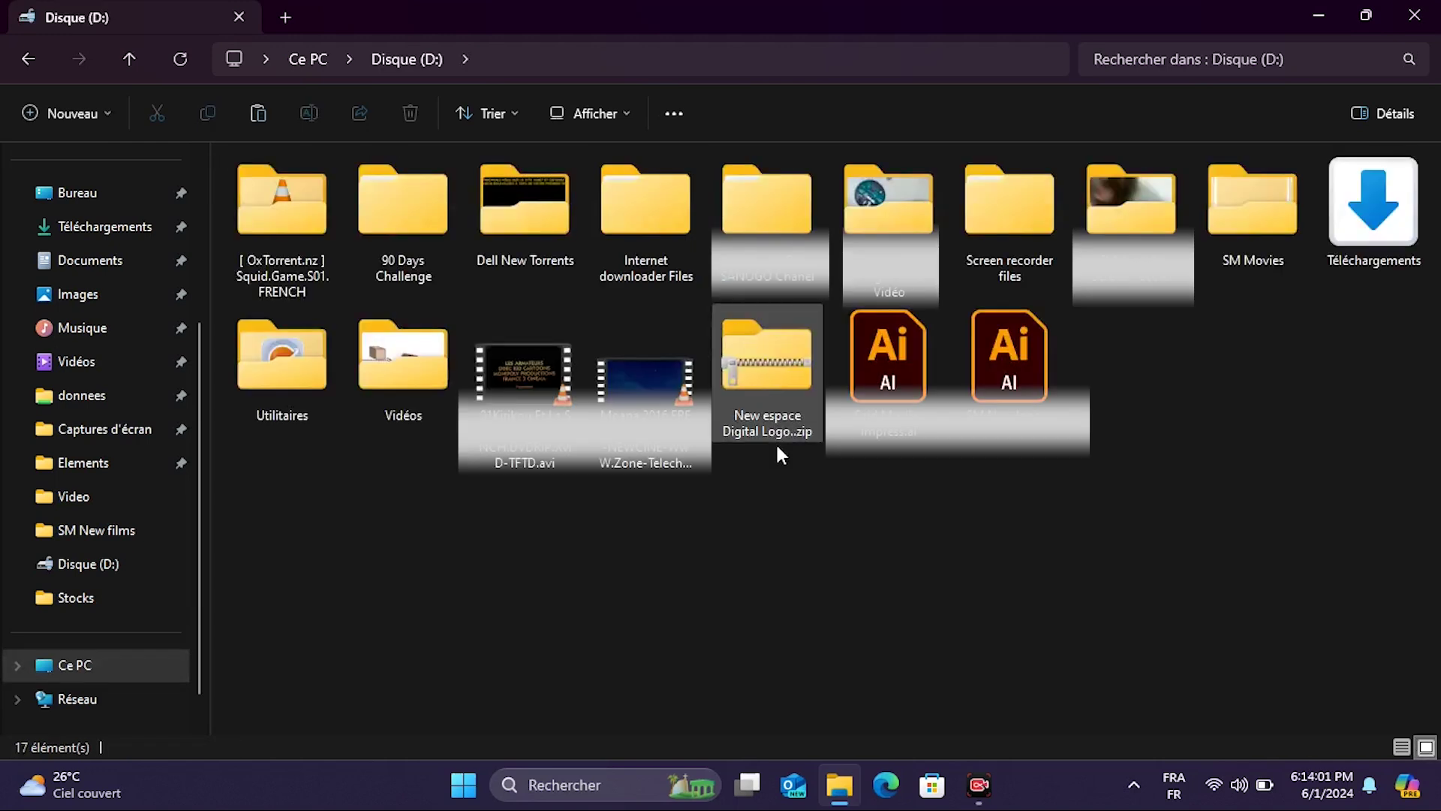
pyautogui.moveTo(229, 524); pyautogui.dragTo(1430, 150)
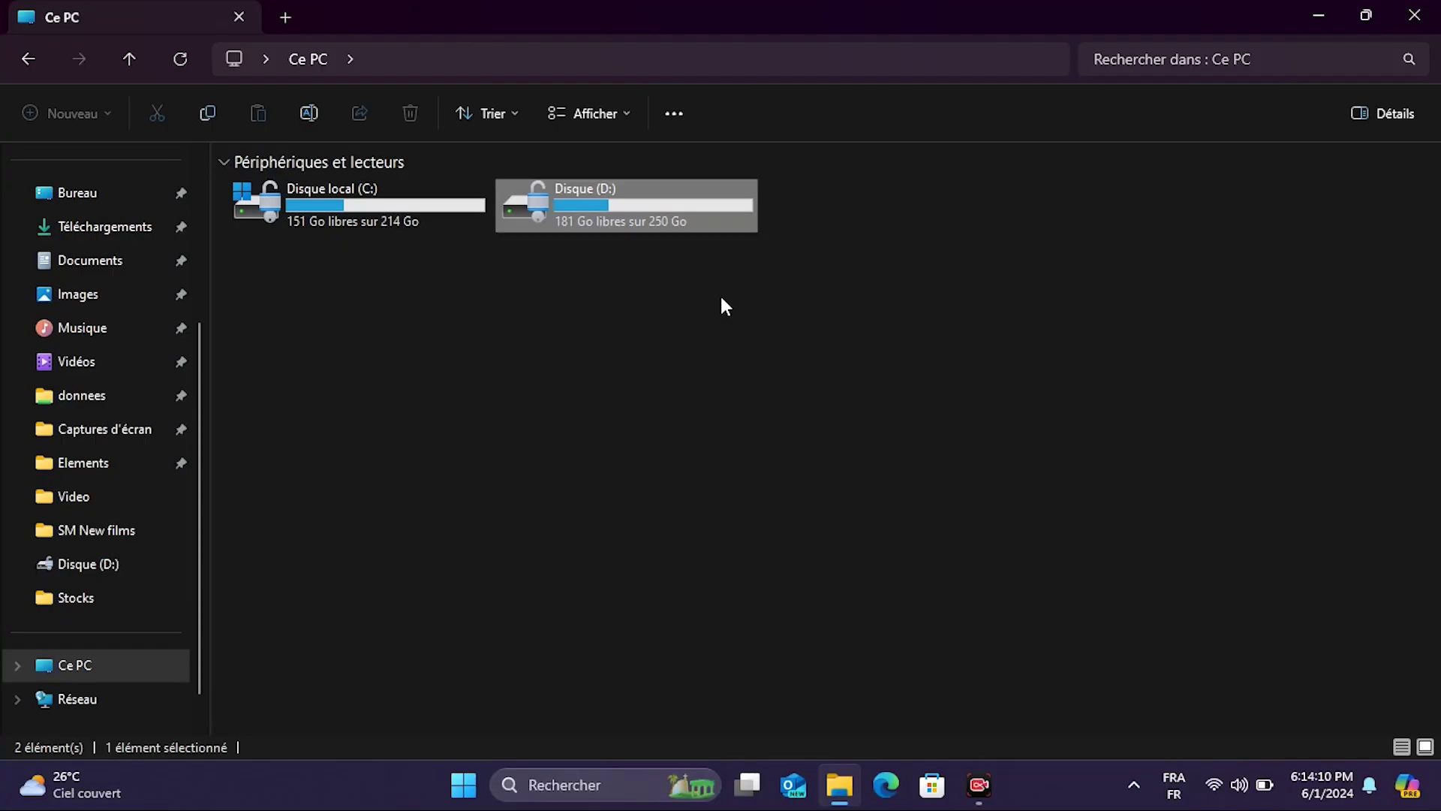
pyautogui.click(734, 314)
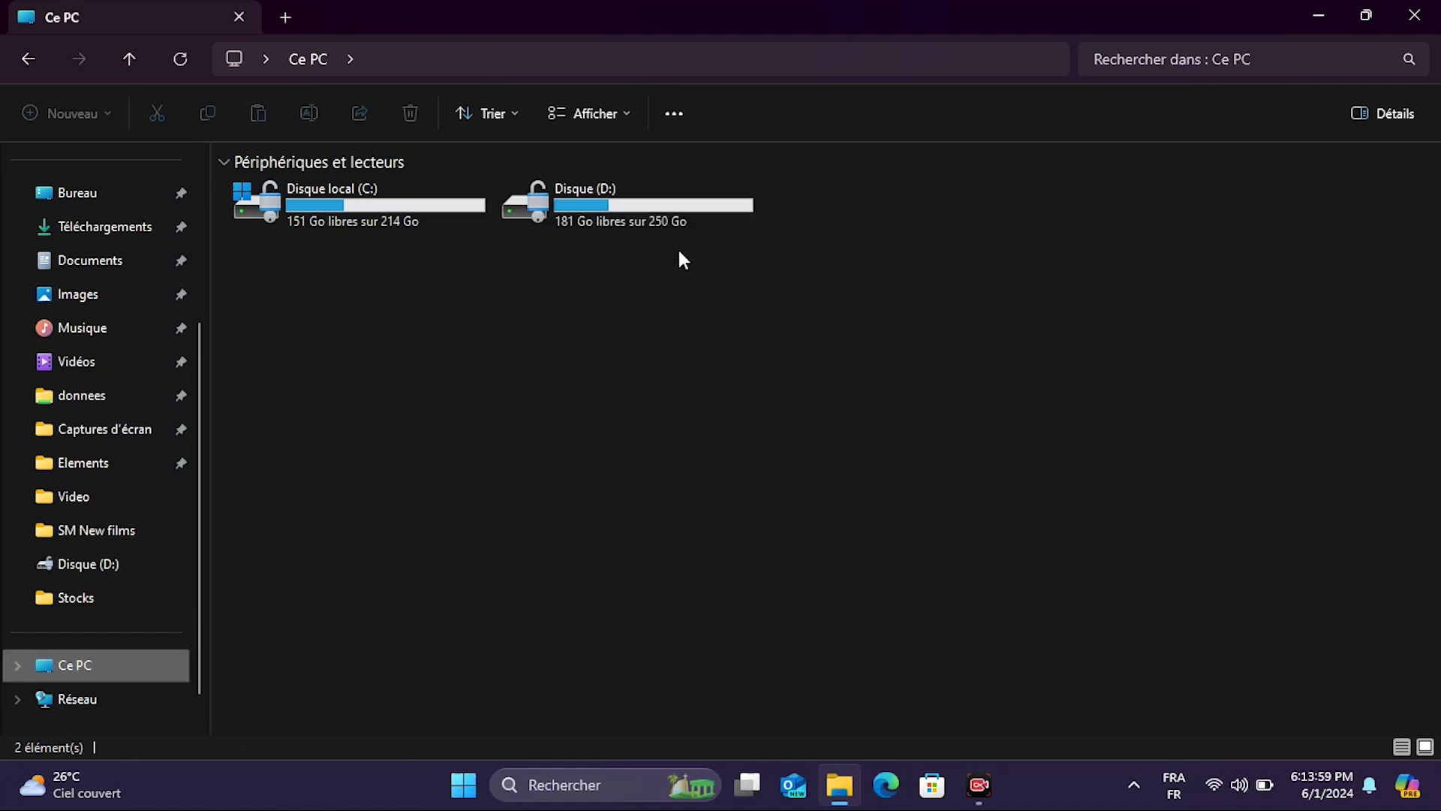
pyautogui.doubleClick(677, 230)
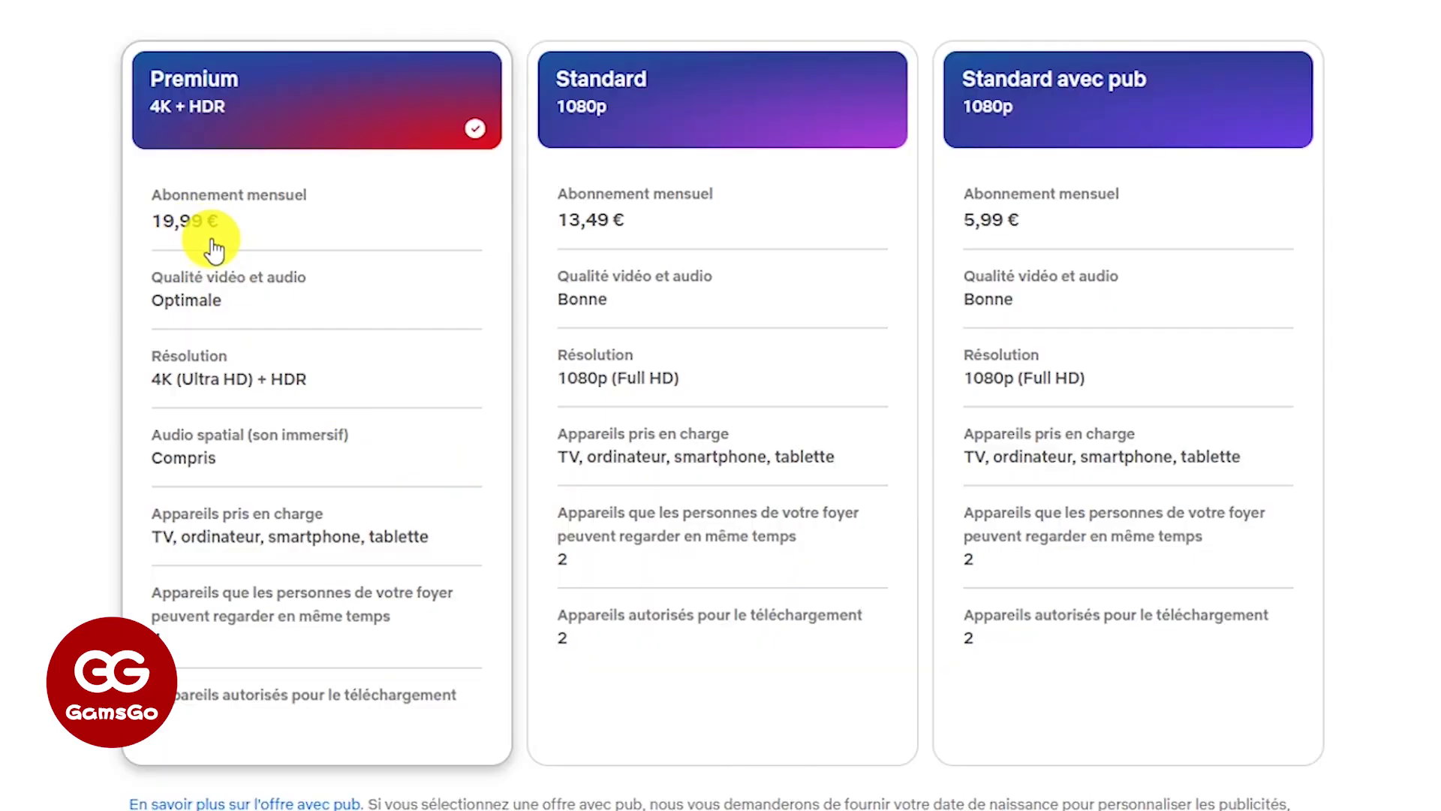
# Choose a Netflix viewing profile in the browser and look through the series and films on the home page.
pyautogui.click(718, 341)
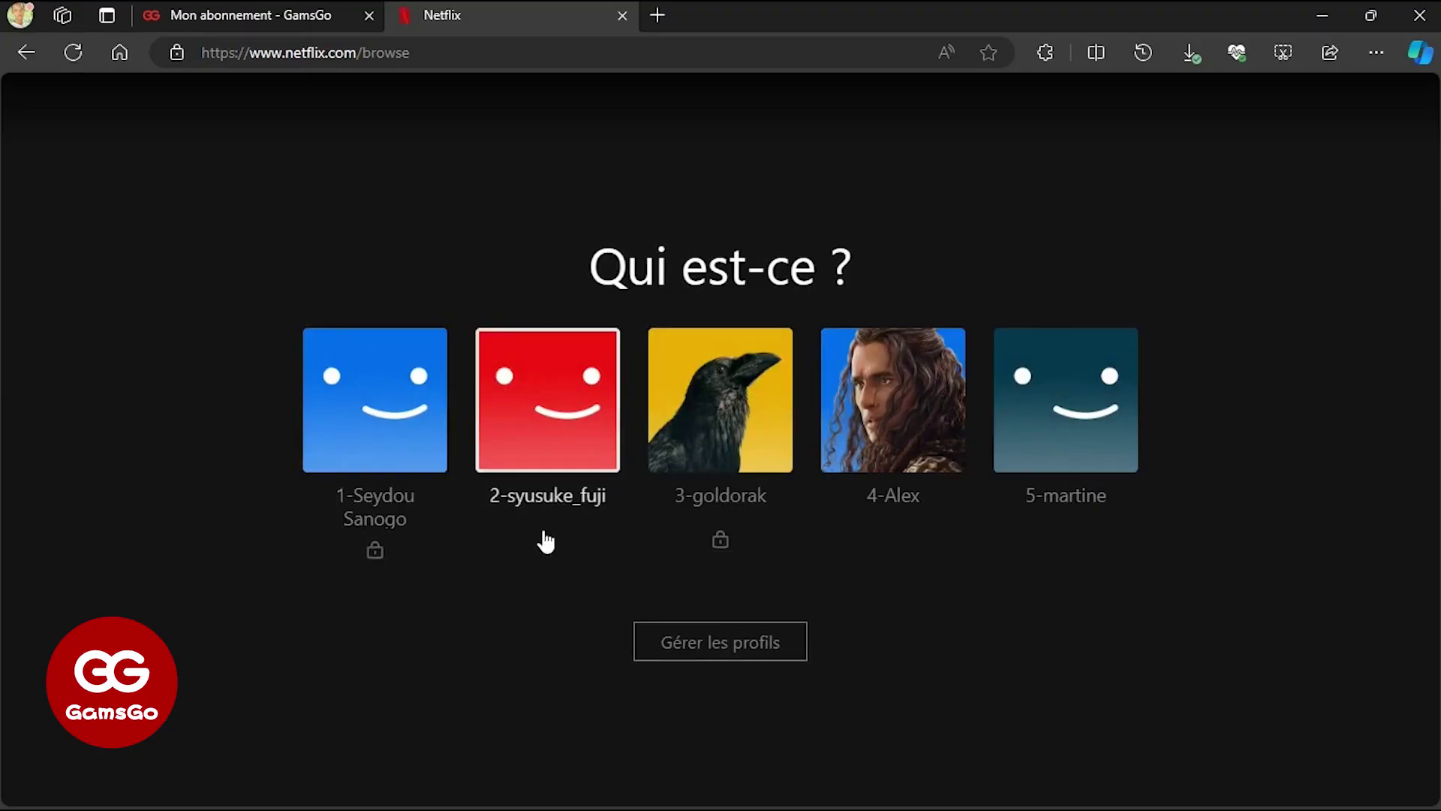
pyautogui.click(542, 537)
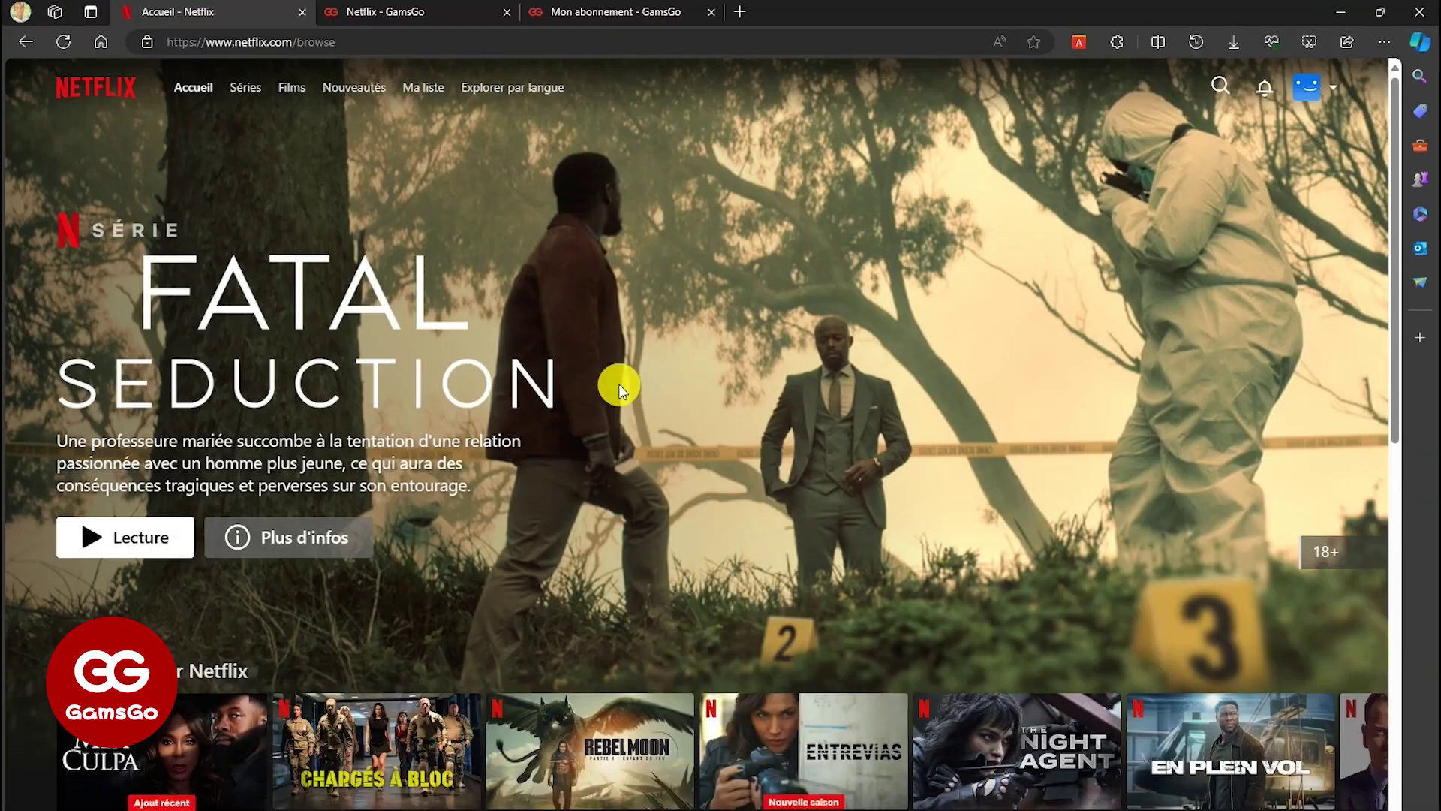
pyautogui.scroll(-2, 704, 399)
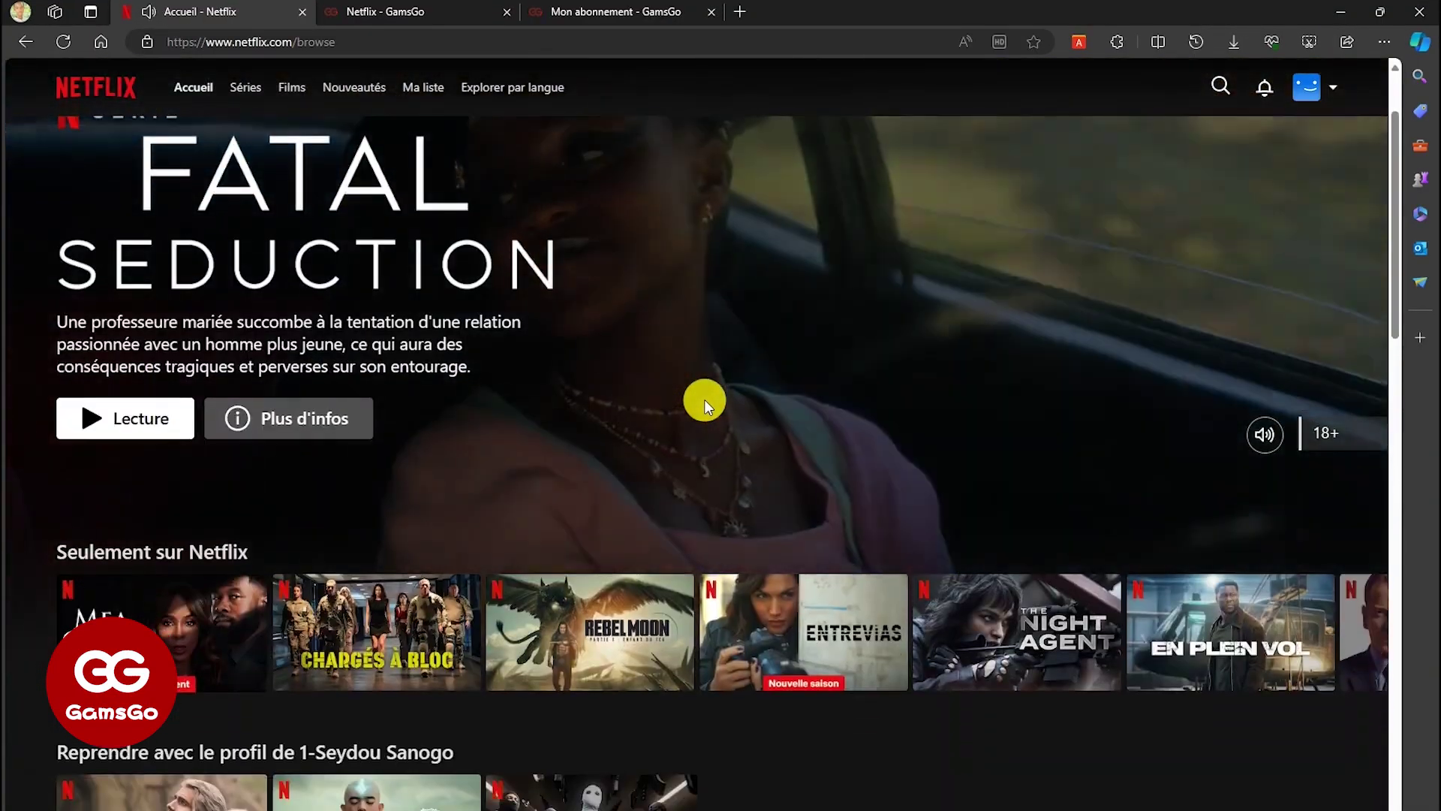
pyautogui.scroll(-2, 709, 421)
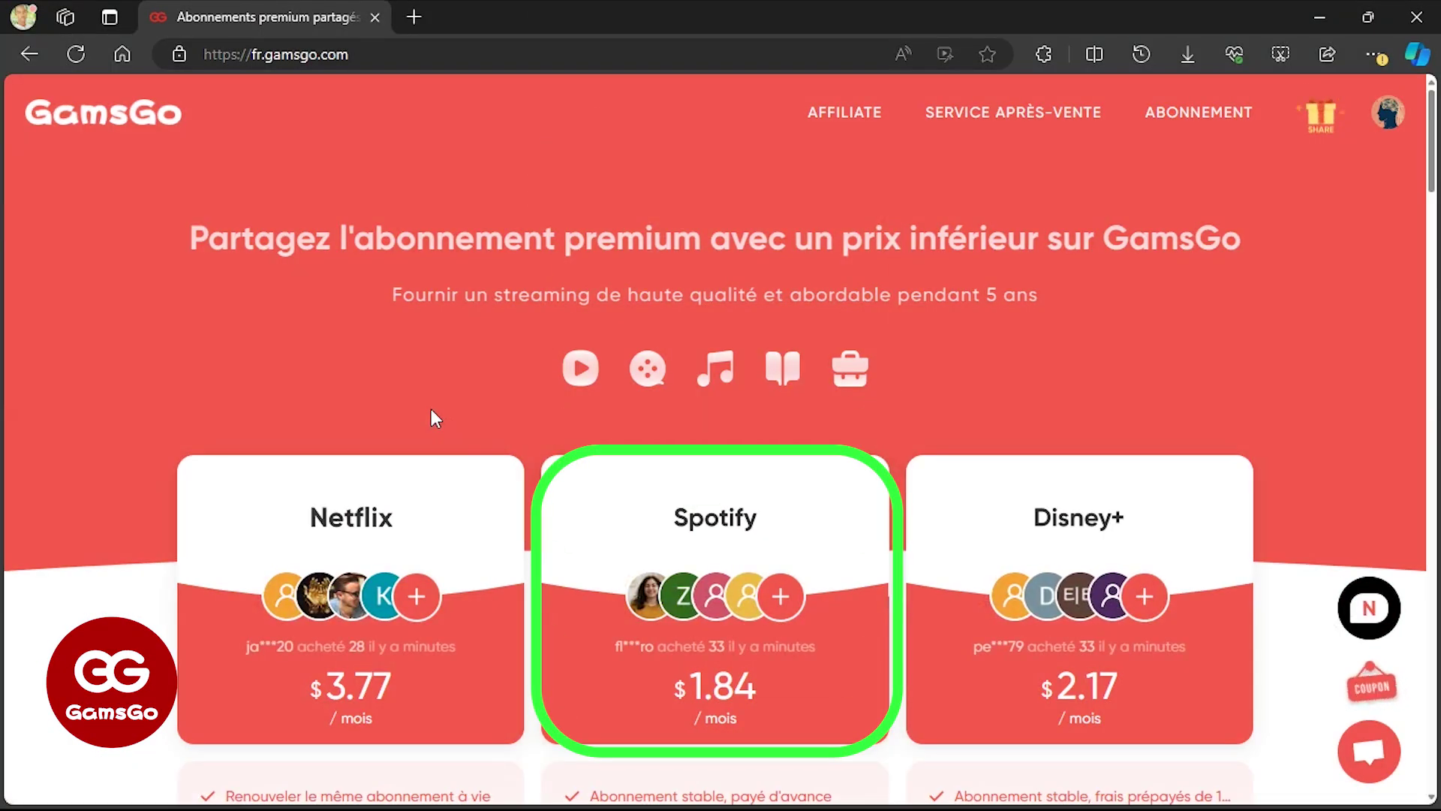
# Look through the shared subscription offers on the GamsGo site, including Netflix, Spotify and Disney+.
pyautogui.scroll(-3, 434, 419)
pyautogui.scroll(-5, 433, 420)
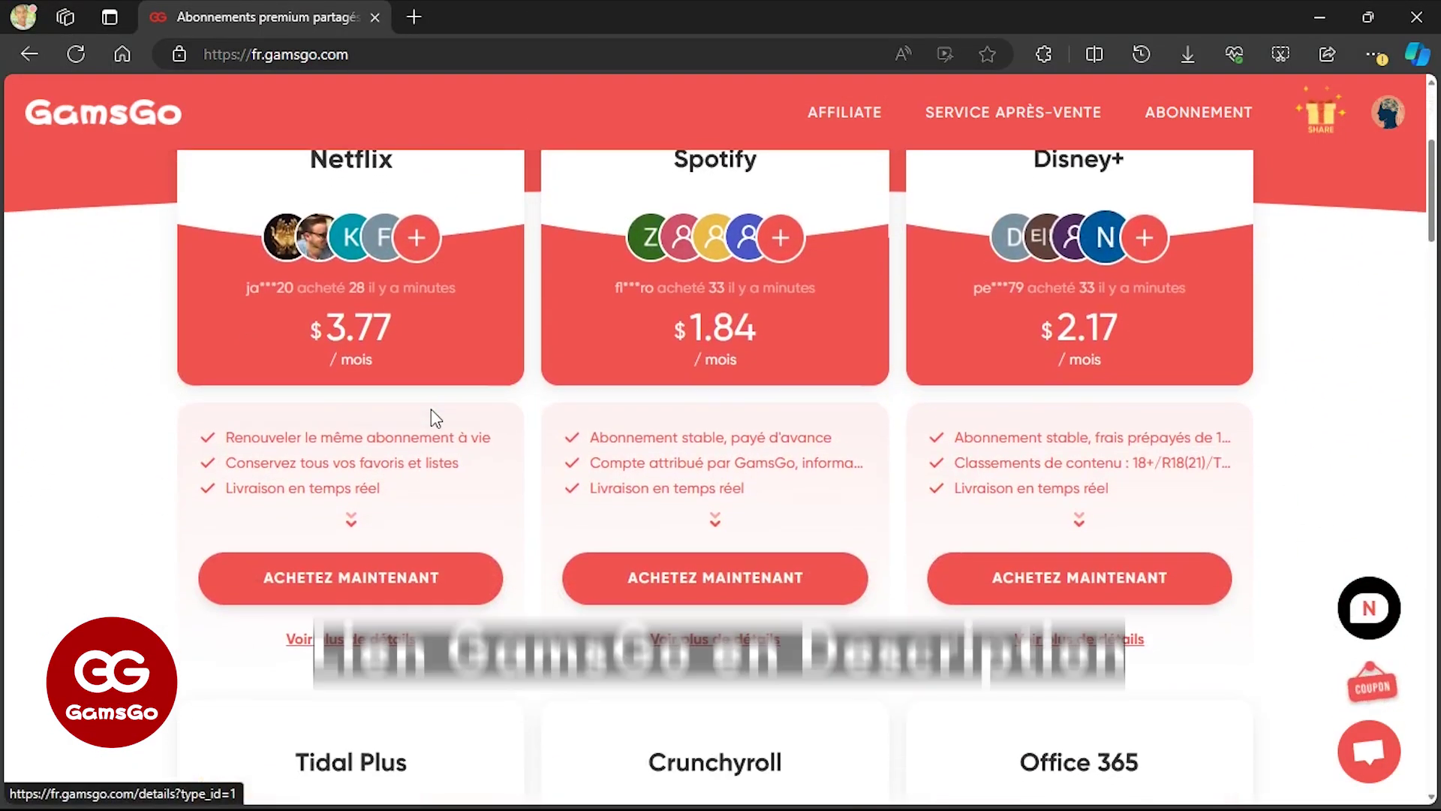
pyautogui.scroll(3, 432, 414)
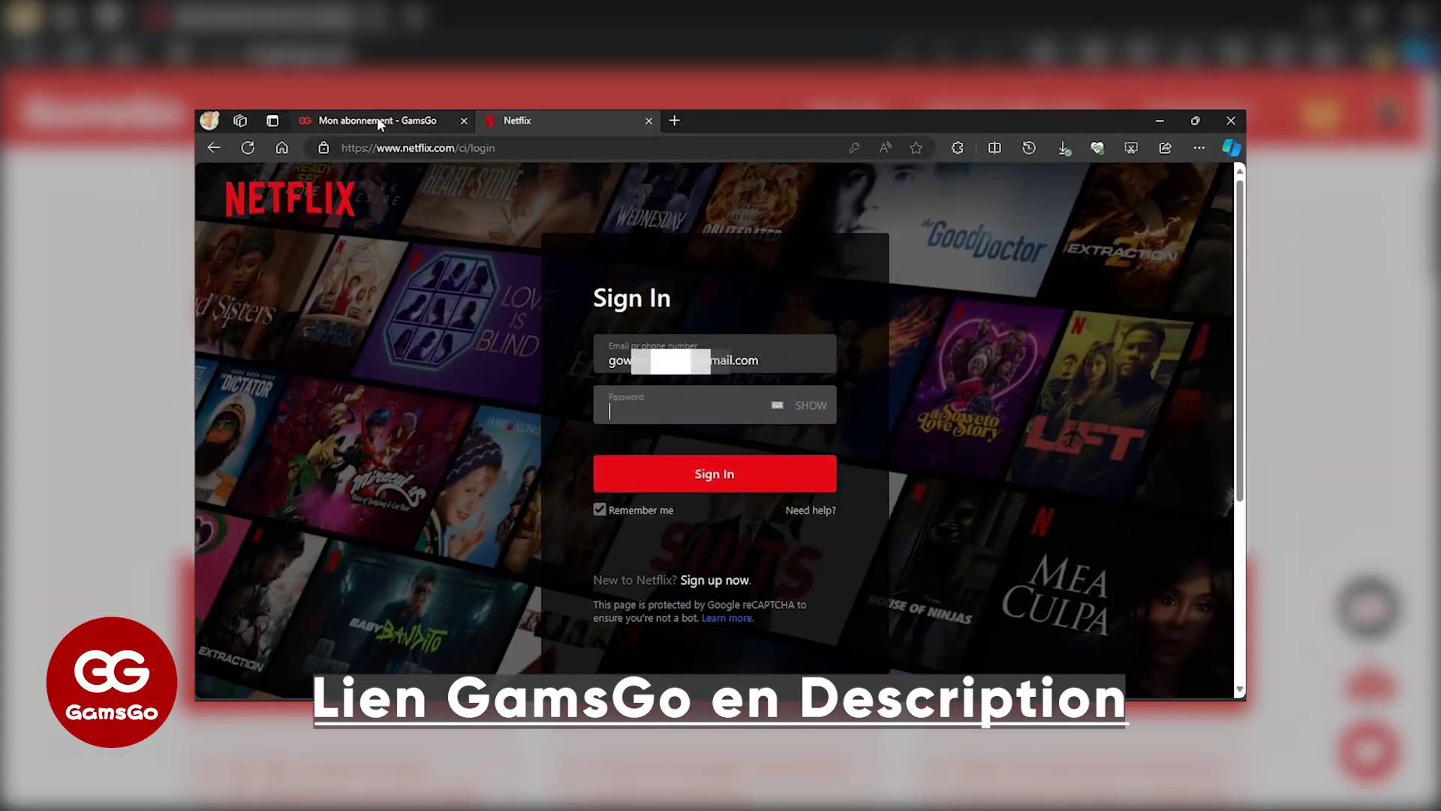
# Reveal the Netflix account password on the GamsGo subscription page and copy it.
pyautogui.click(377, 119)
pyautogui.click(454, 497)
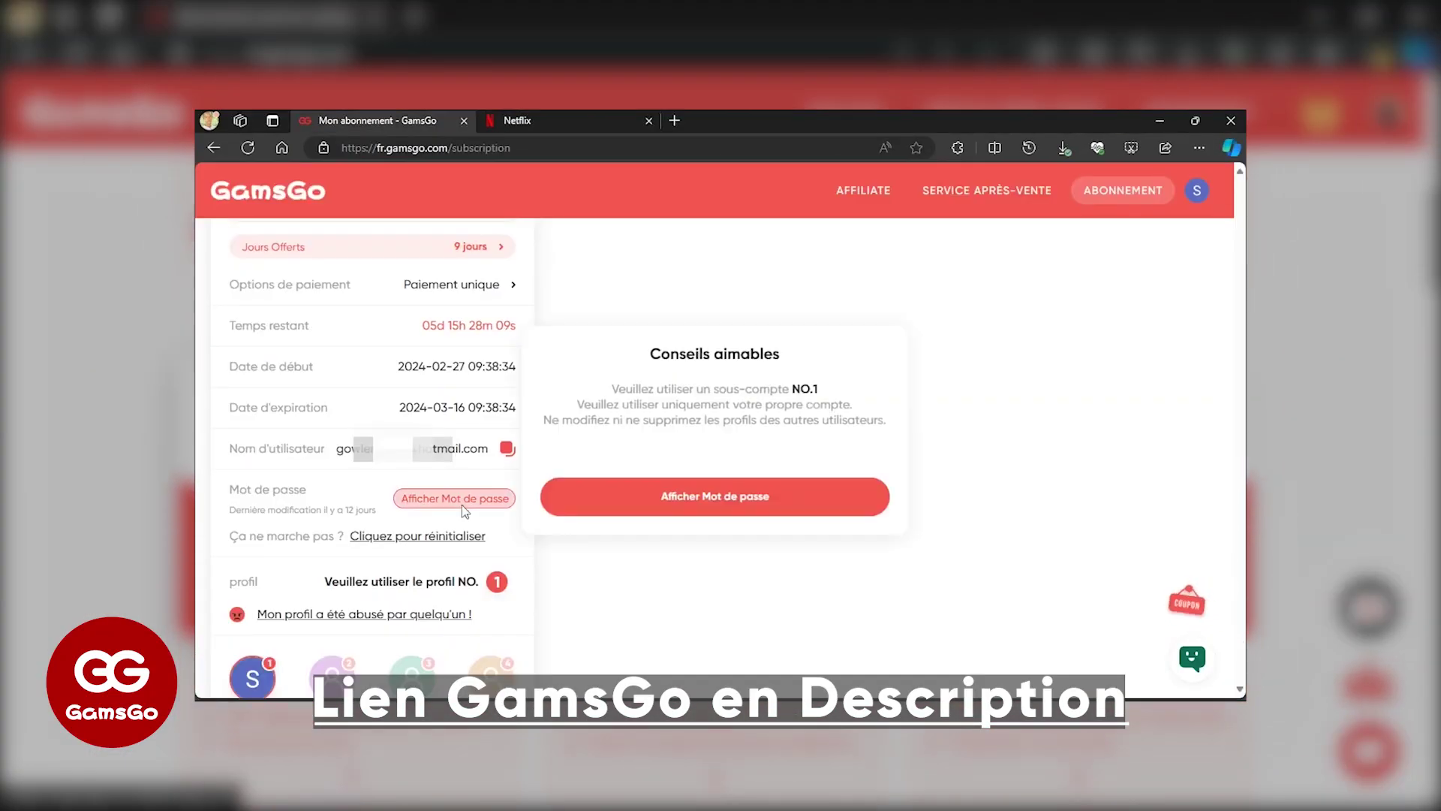
pyautogui.click(672, 588)
pyautogui.click(508, 492)
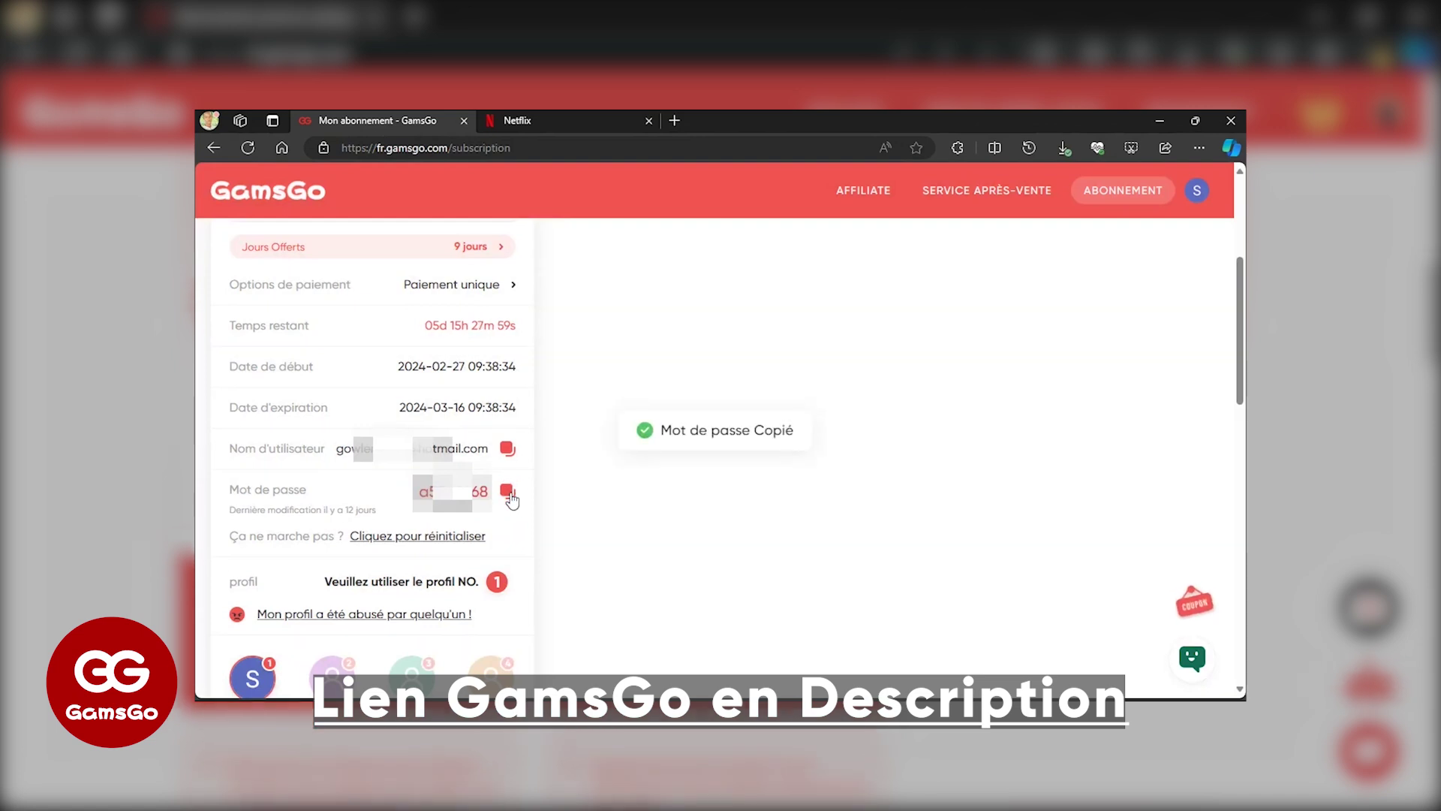
# Paste the account password into the Netflix sign-in form and sign in.
pyautogui.click(571, 119)
pyautogui.click(718, 411)
pyautogui.hotkey('ctrl', 'v')
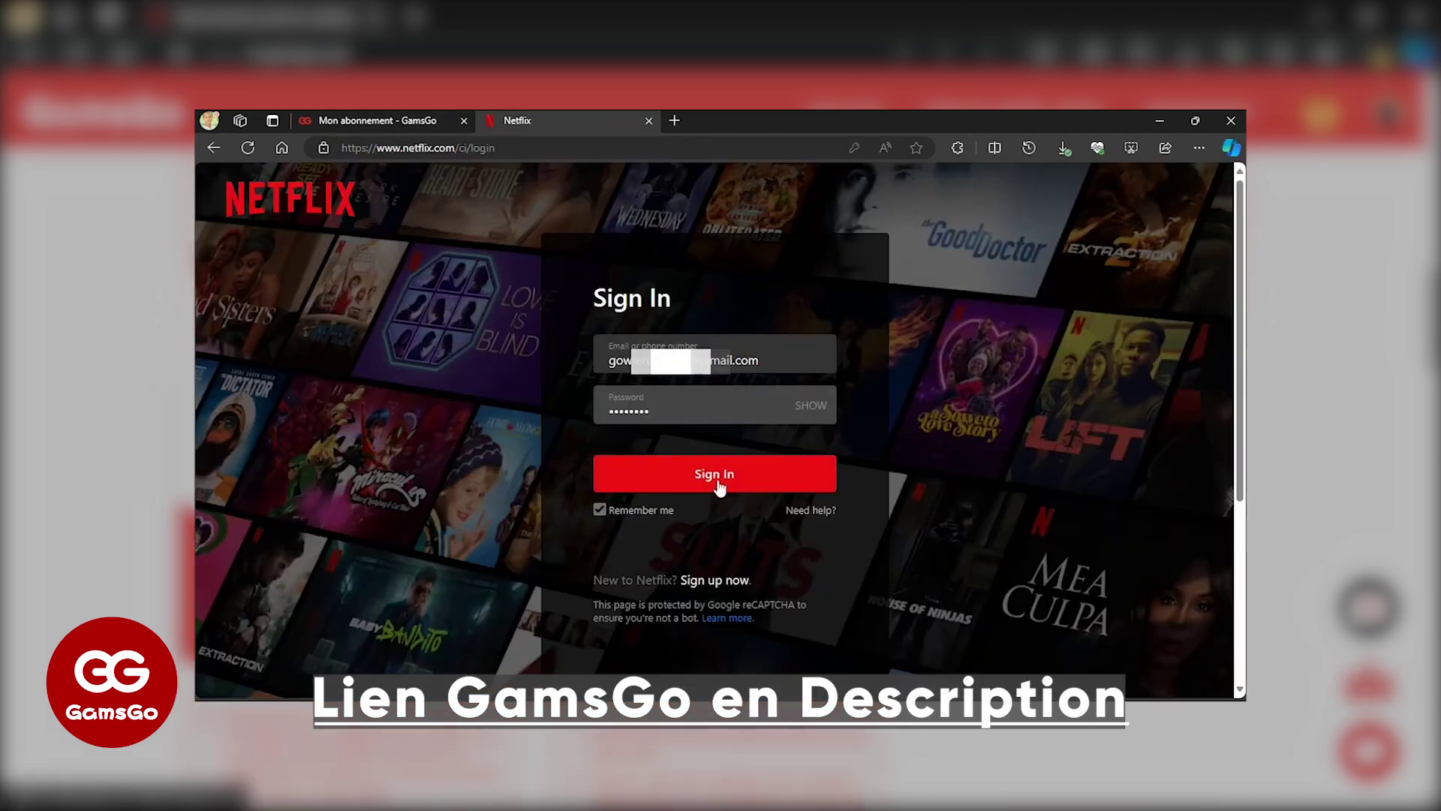
pyautogui.click(719, 486)
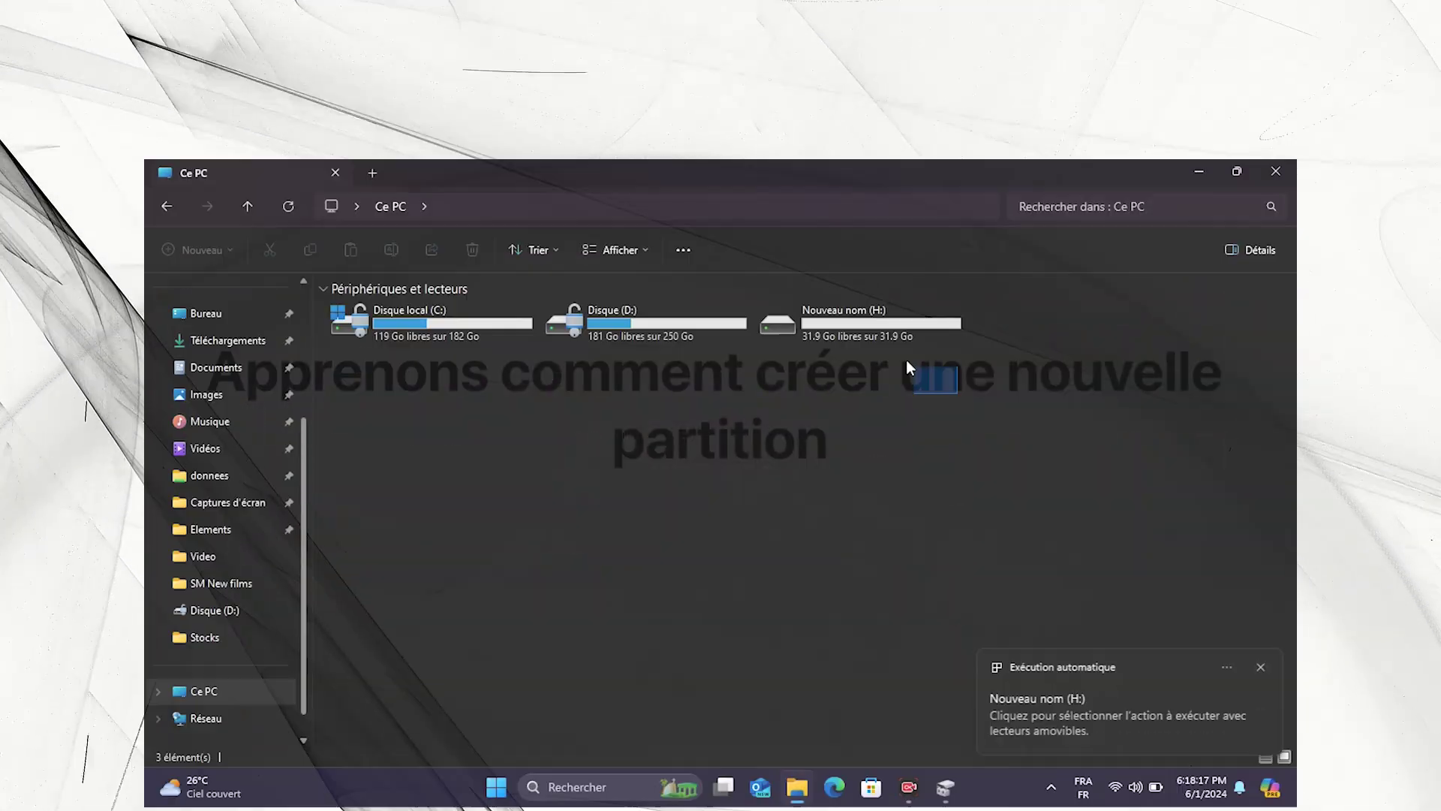
pyautogui.click(863, 324)
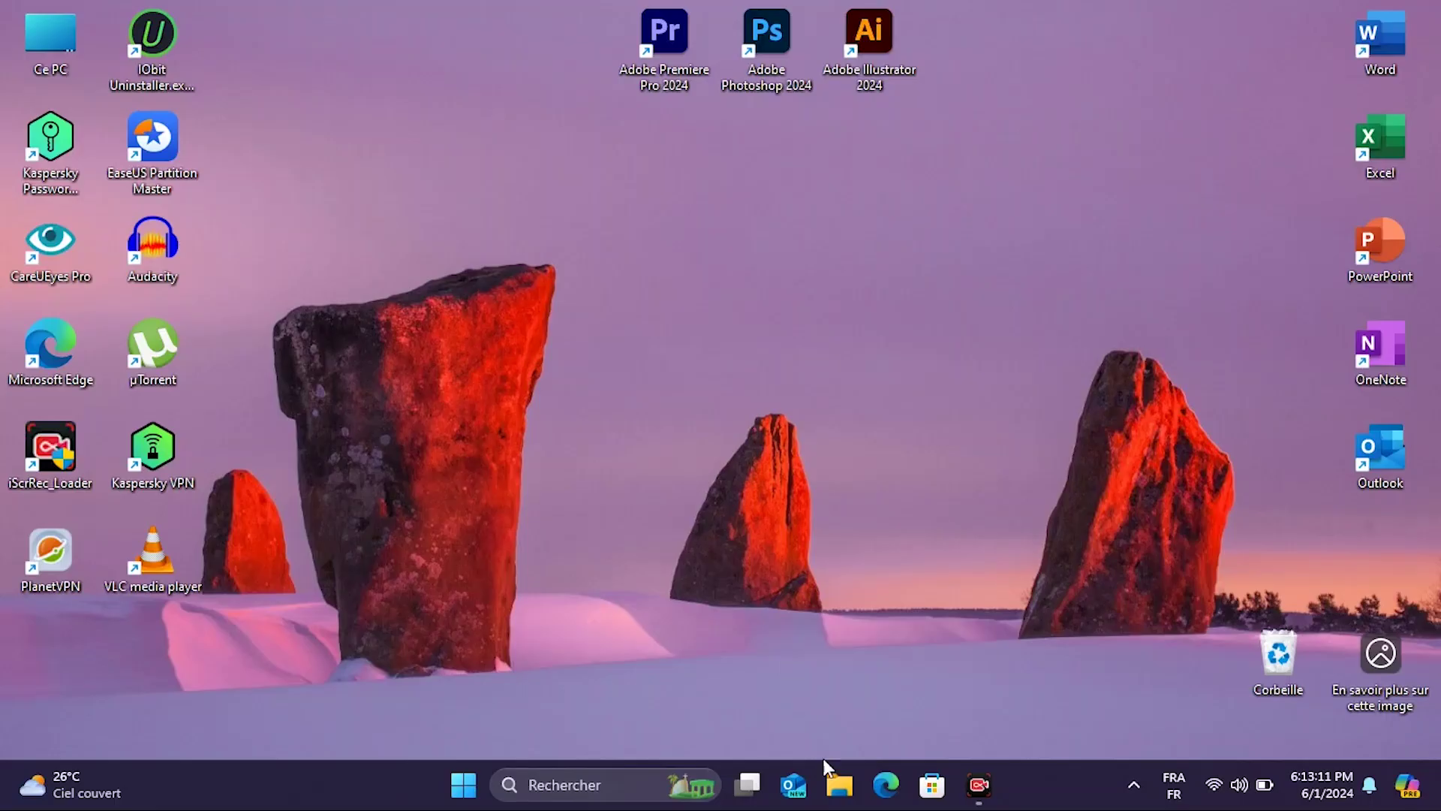
# Open the Computer Management console for Ce PC from File Explorer, then close it.
pyautogui.click(839, 785)
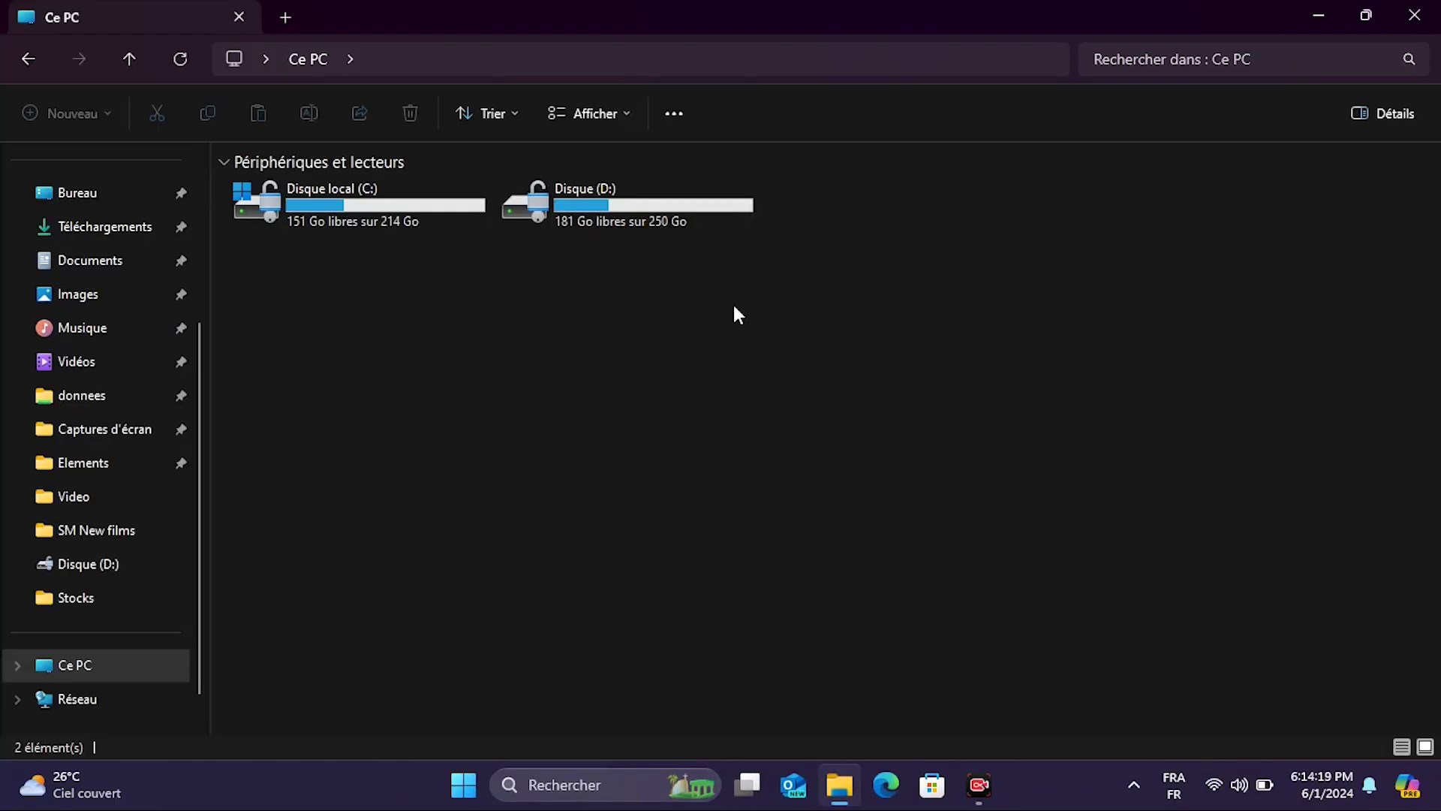
pyautogui.rightClick(114, 662)
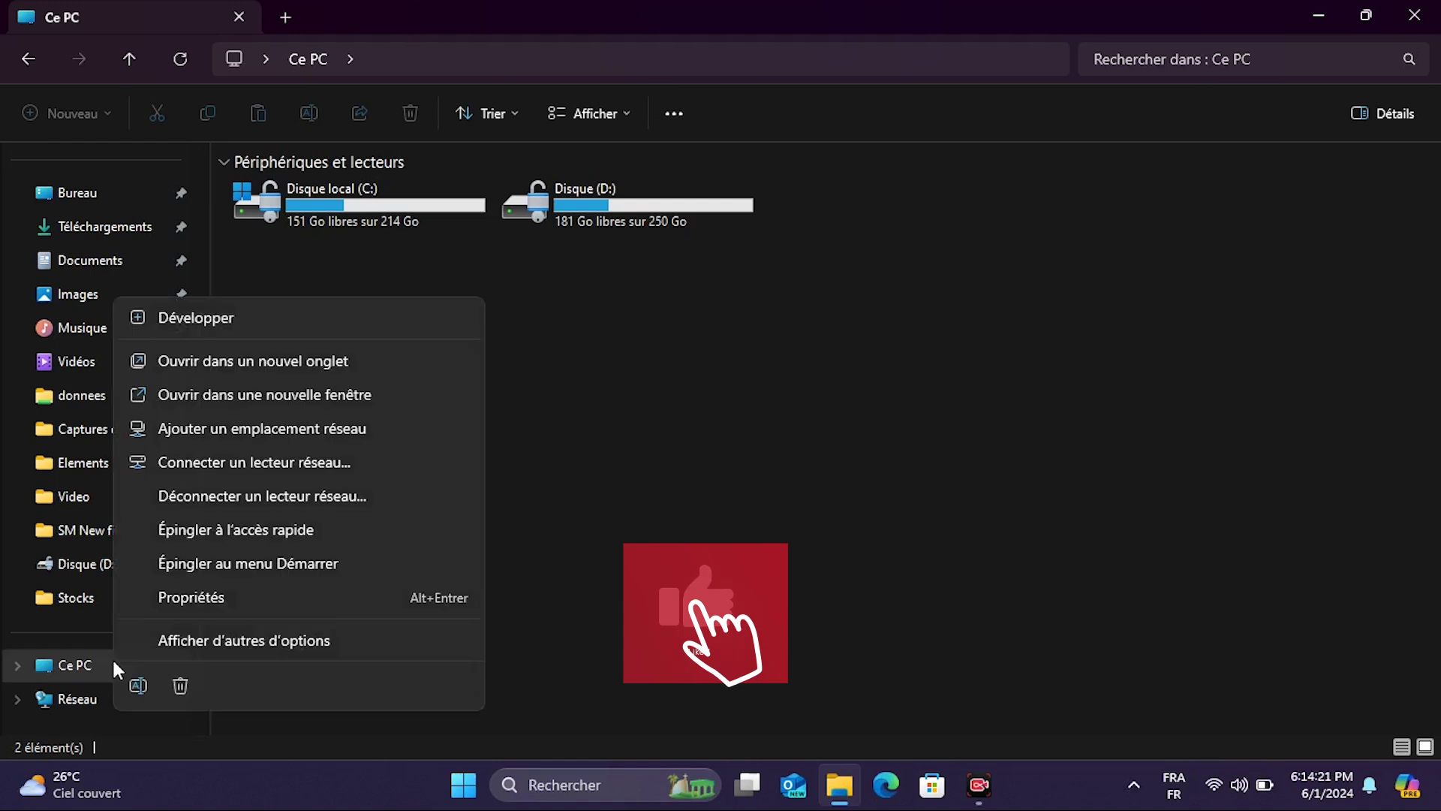
pyautogui.click(233, 629)
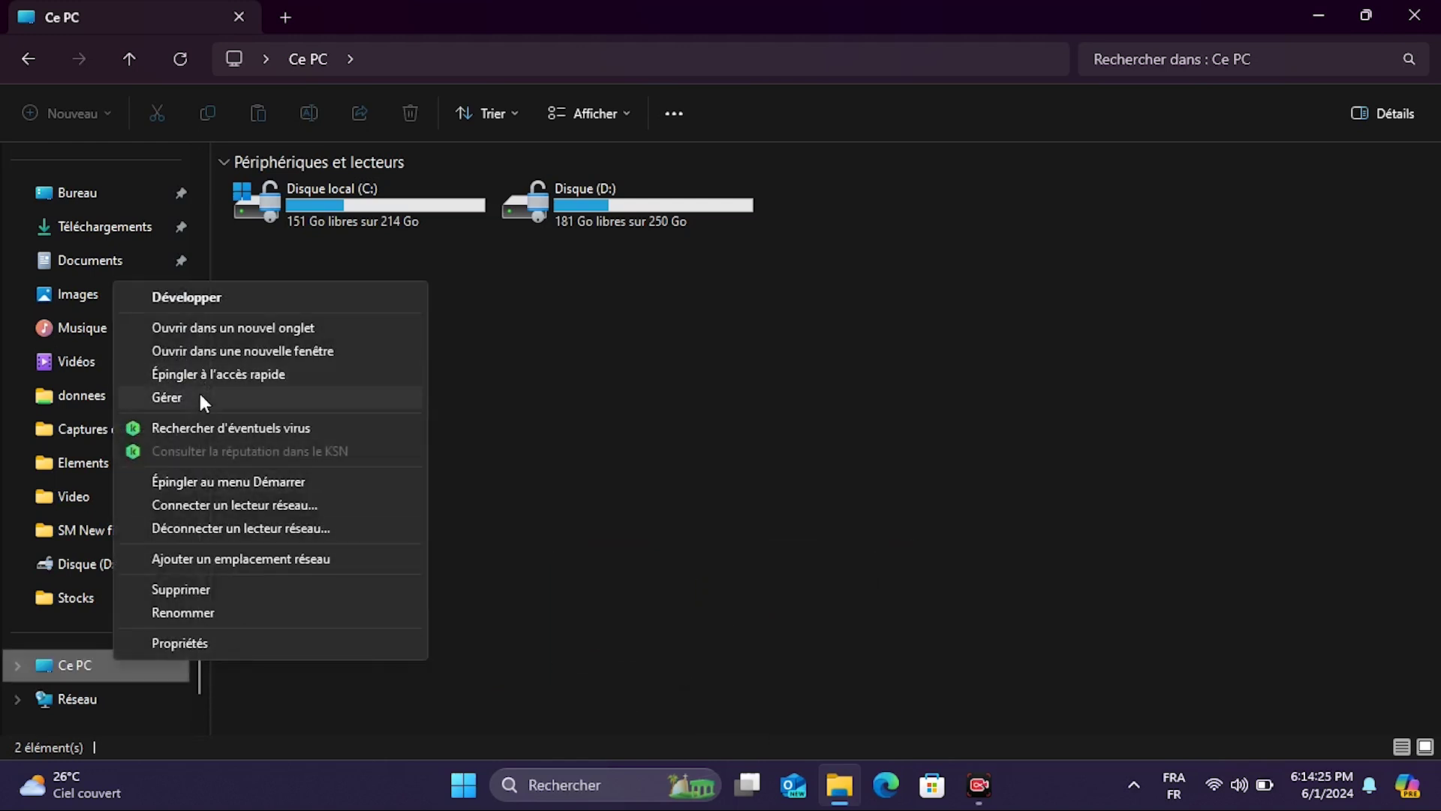
pyautogui.click(201, 402)
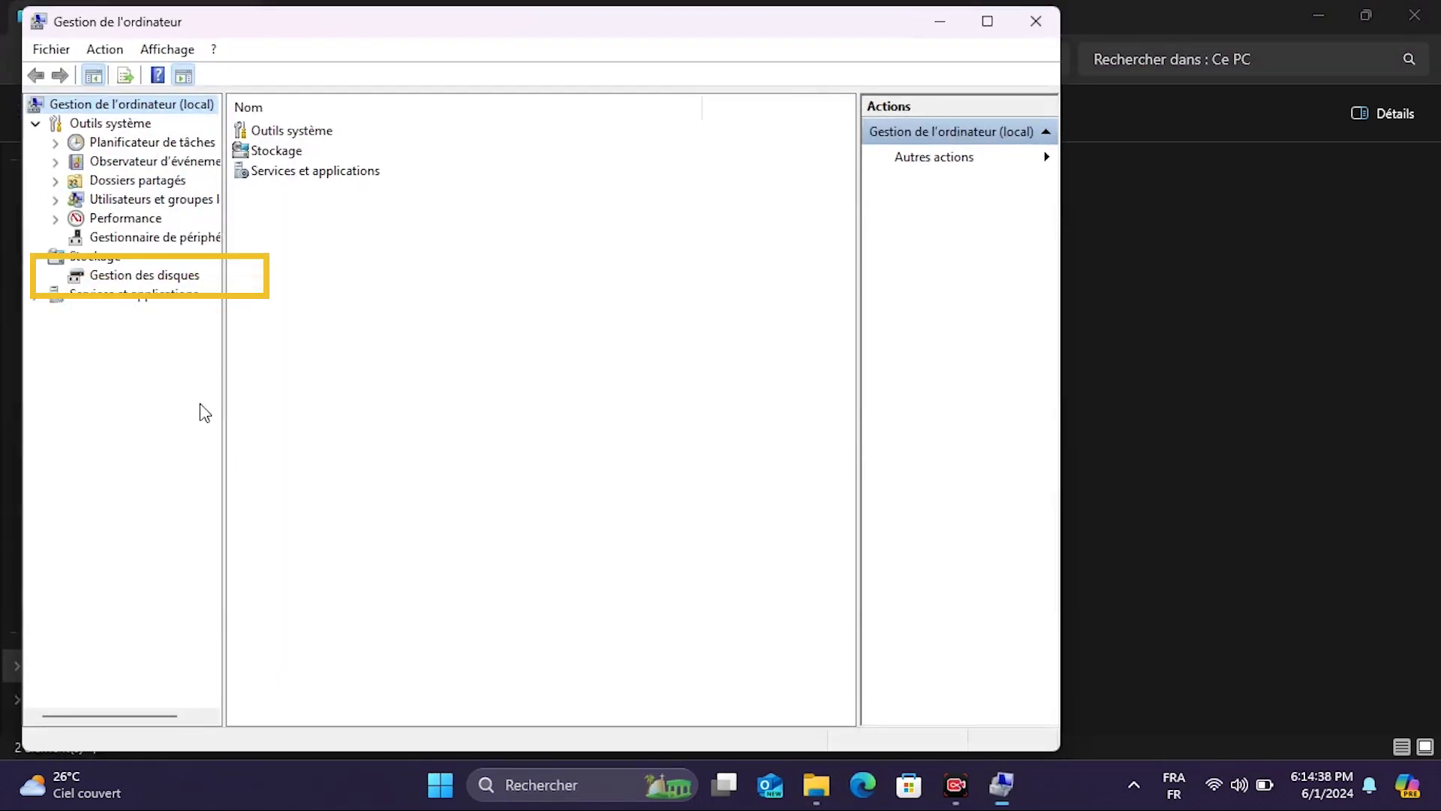
pyautogui.click(1051, 19)
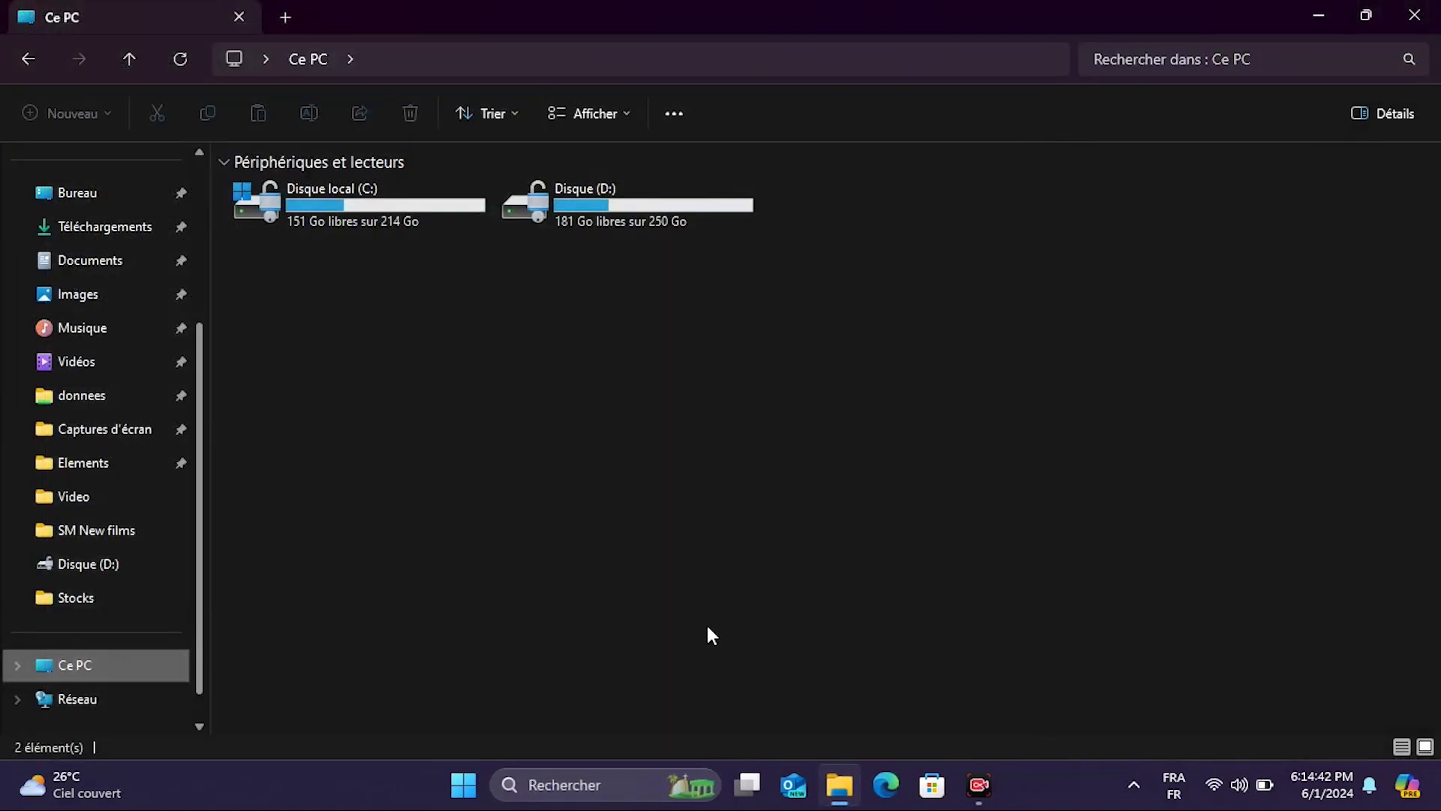
# Open Disk Management (Gestion des disques) directly from Windows.
pyautogui.rightClick(466, 788)
pyautogui.click(520, 384)
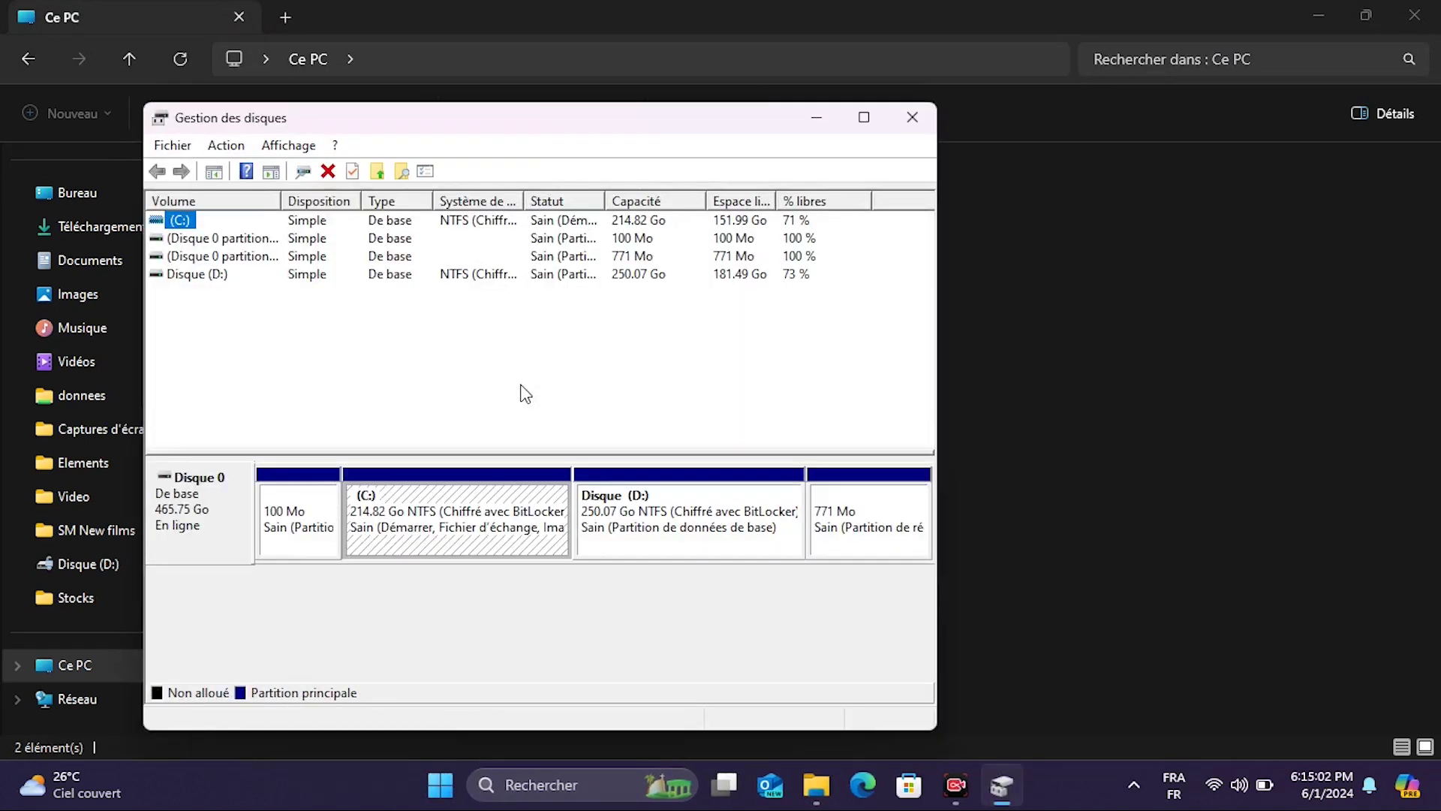
# Open the volume shrink settings (Réduire le volume) for the C: partition on Disque 0.
pyautogui.click(373, 514)
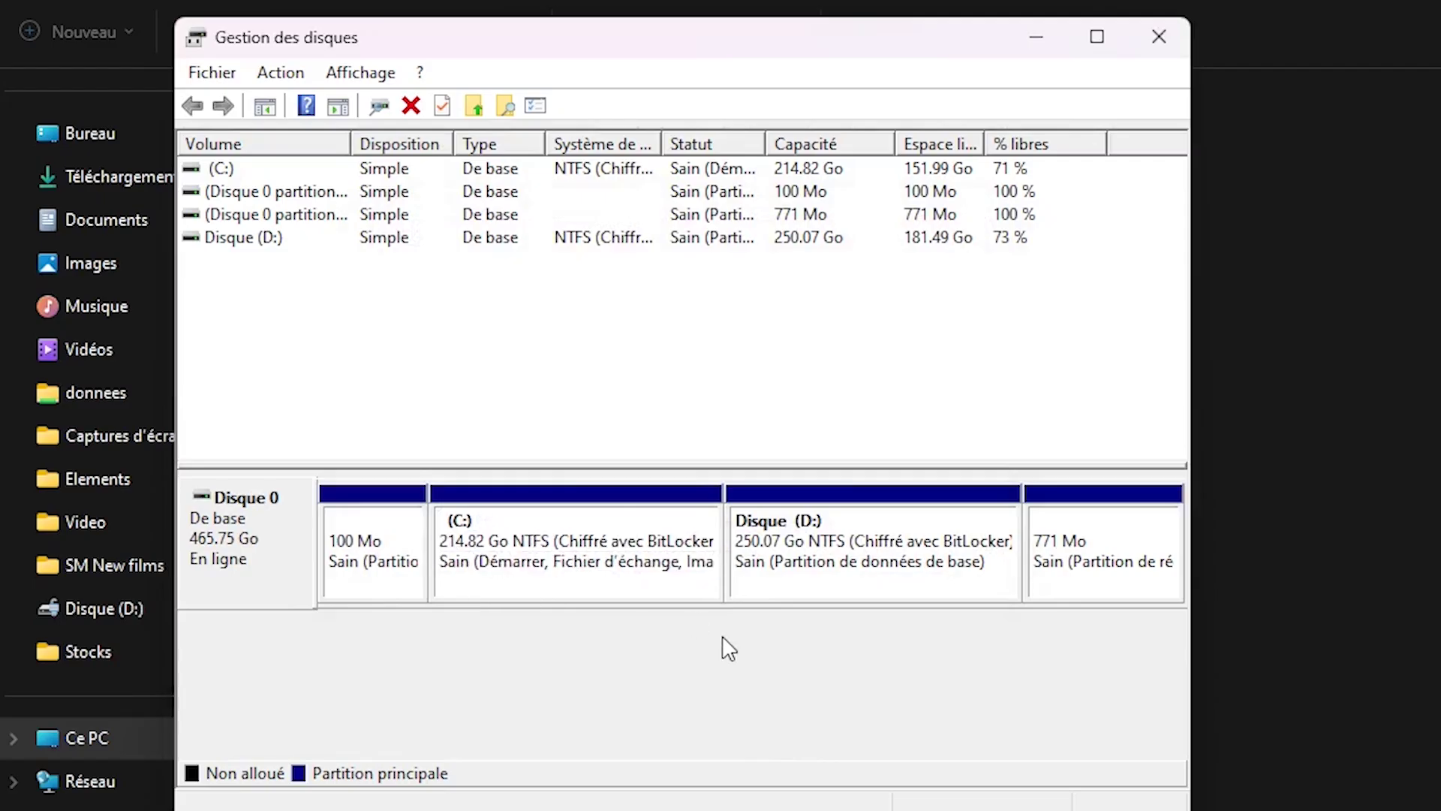
pyautogui.click(829, 540)
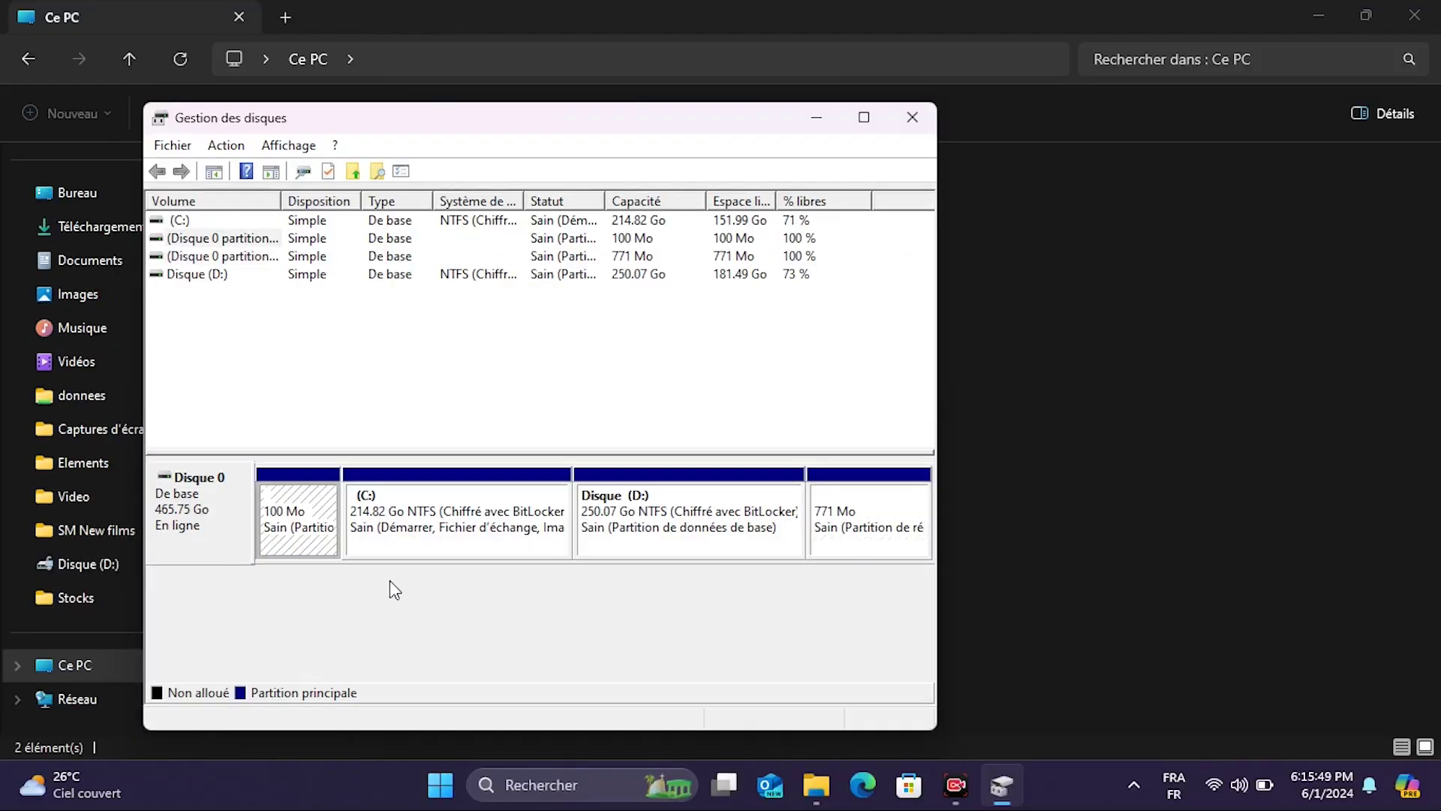
pyautogui.click(469, 548)
pyautogui.rightClick(466, 540)
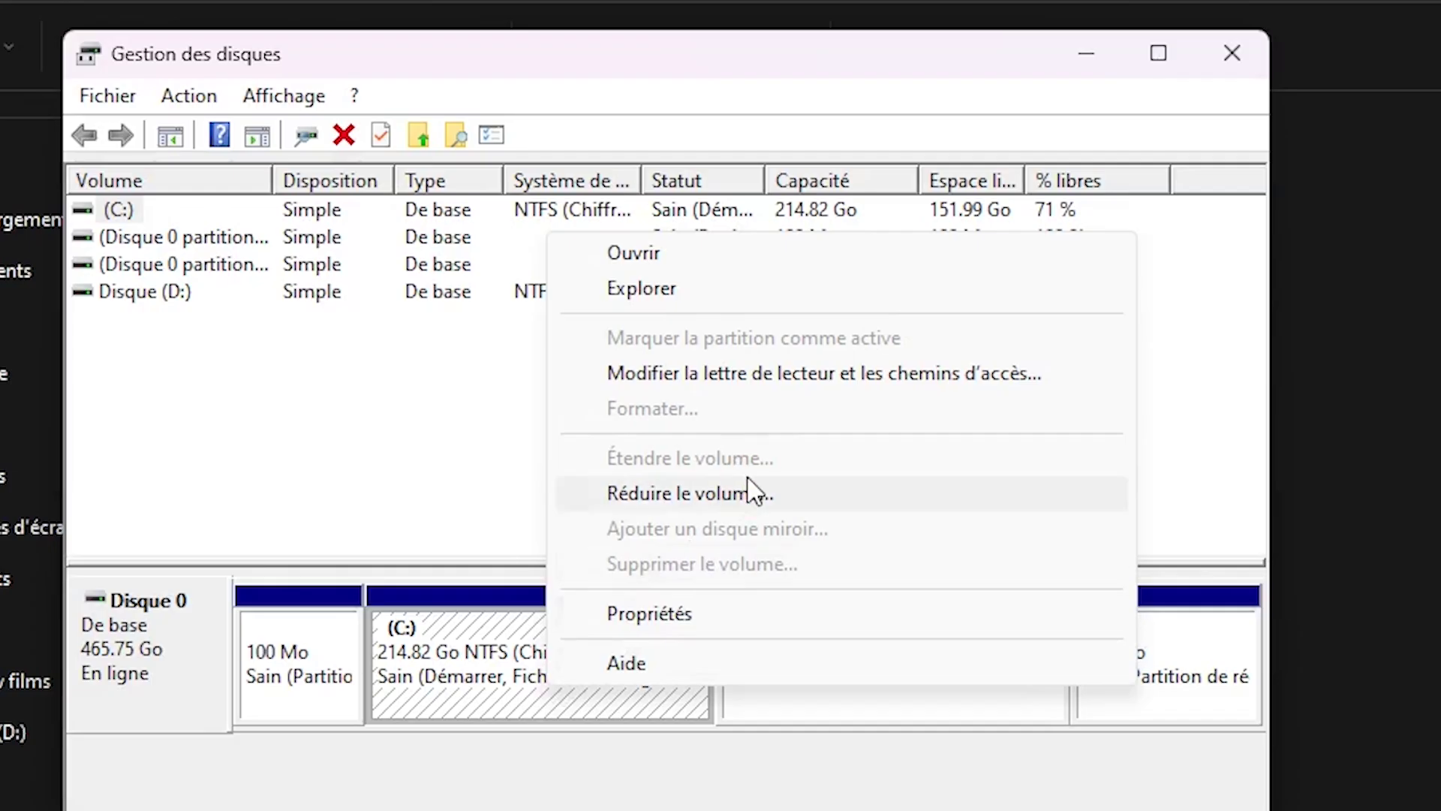
pyautogui.click(750, 492)
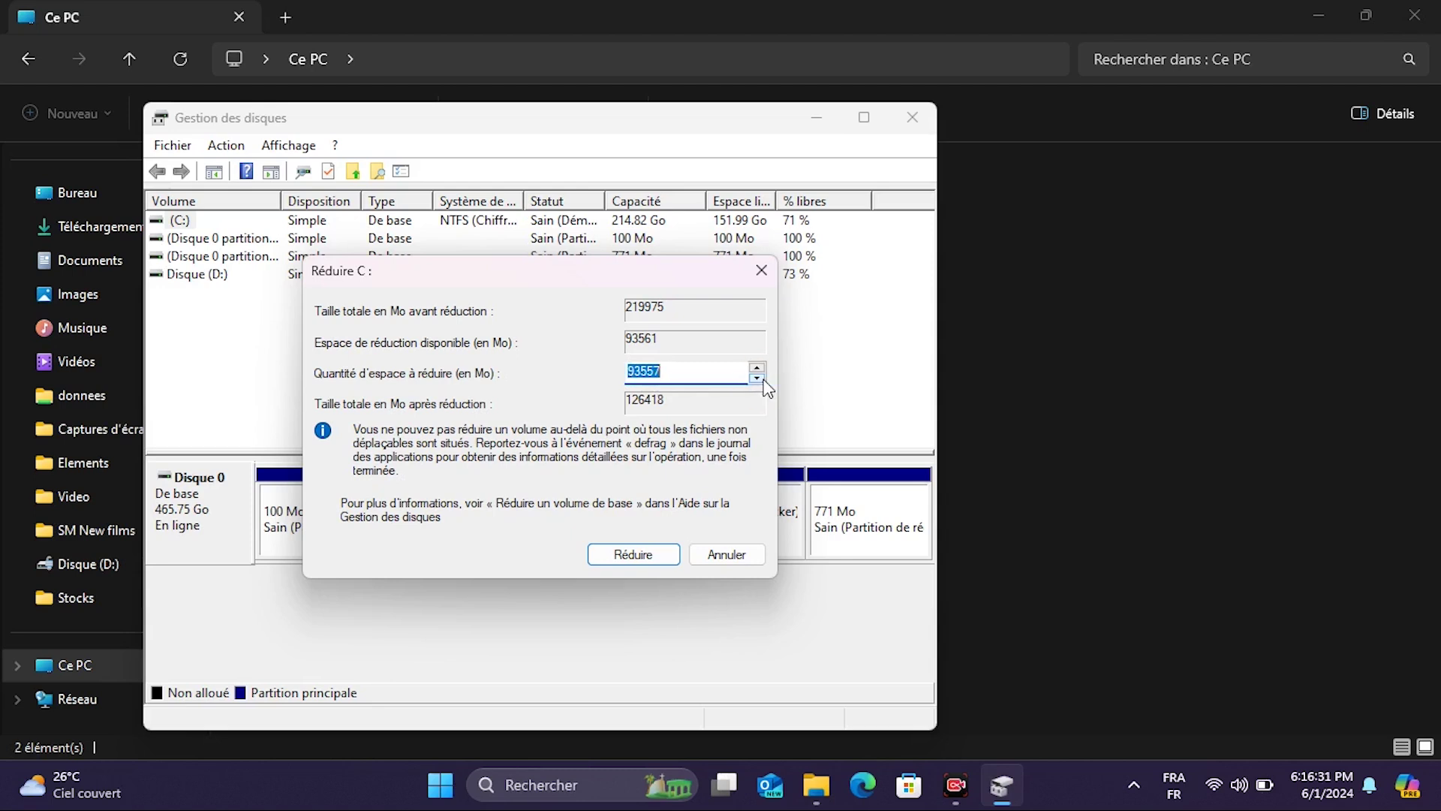
# Switch to the Windows Calculator (Calculatrice) and leave it in Standard mode.
pyautogui.press('super+s')
pyautogui.write('calc')
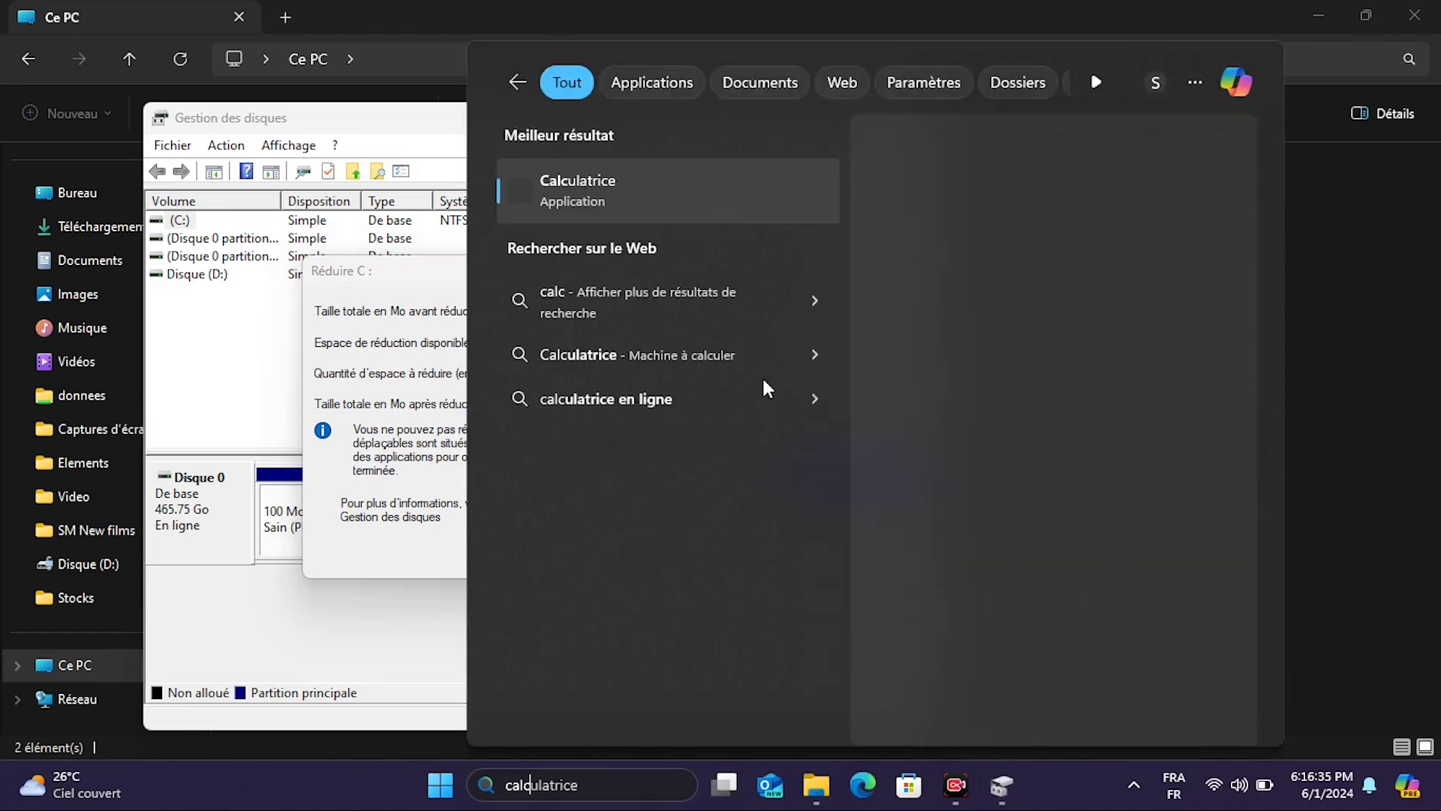
pyautogui.press('Return')
pyautogui.moveTo(607, 50); pyautogui.dragTo(1034, 51)
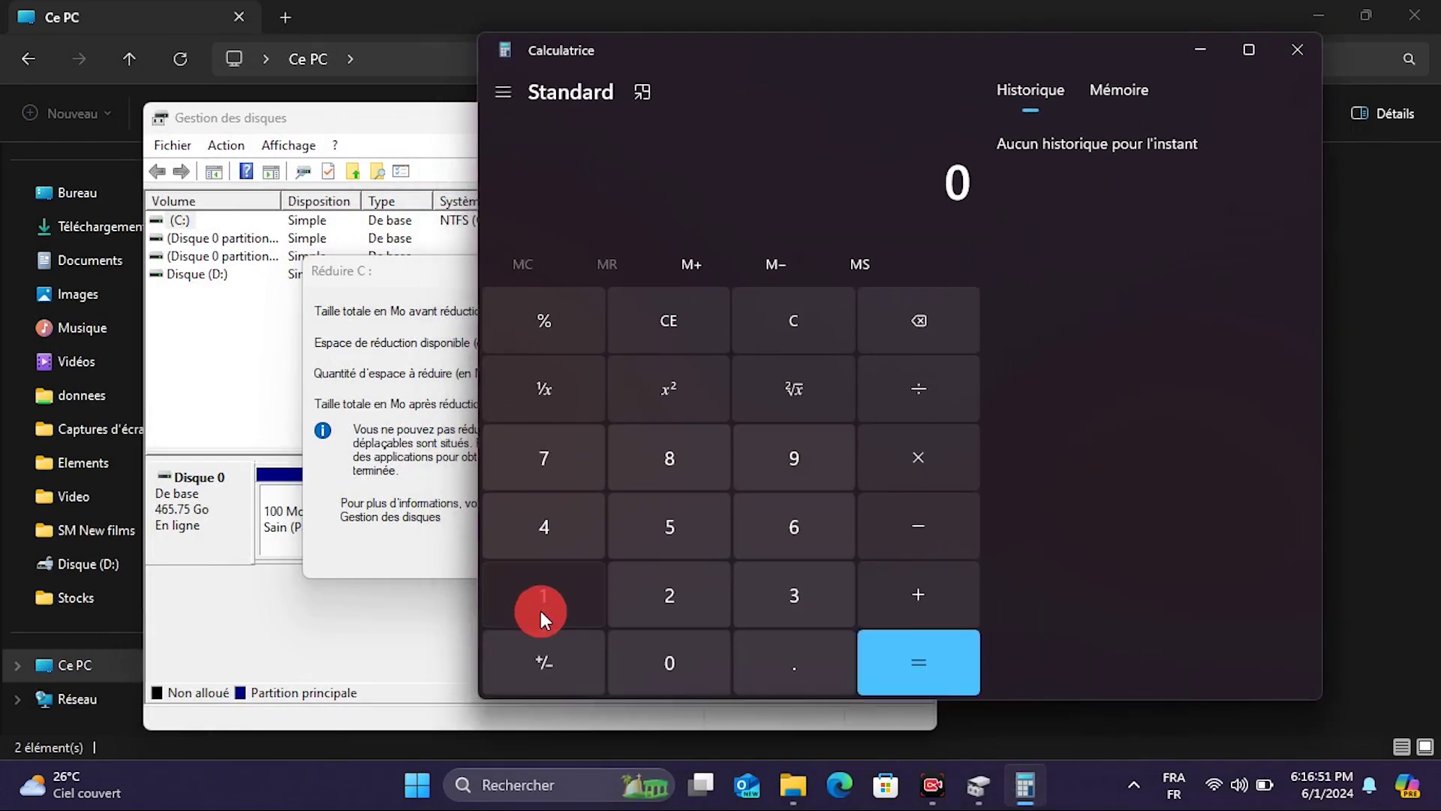
# Calculate 1024 × 32 to get the partition size in megabytes.
pyautogui.click(539, 604)
pyautogui.click(664, 664)
pyautogui.click(681, 594)
pyautogui.click(556, 530)
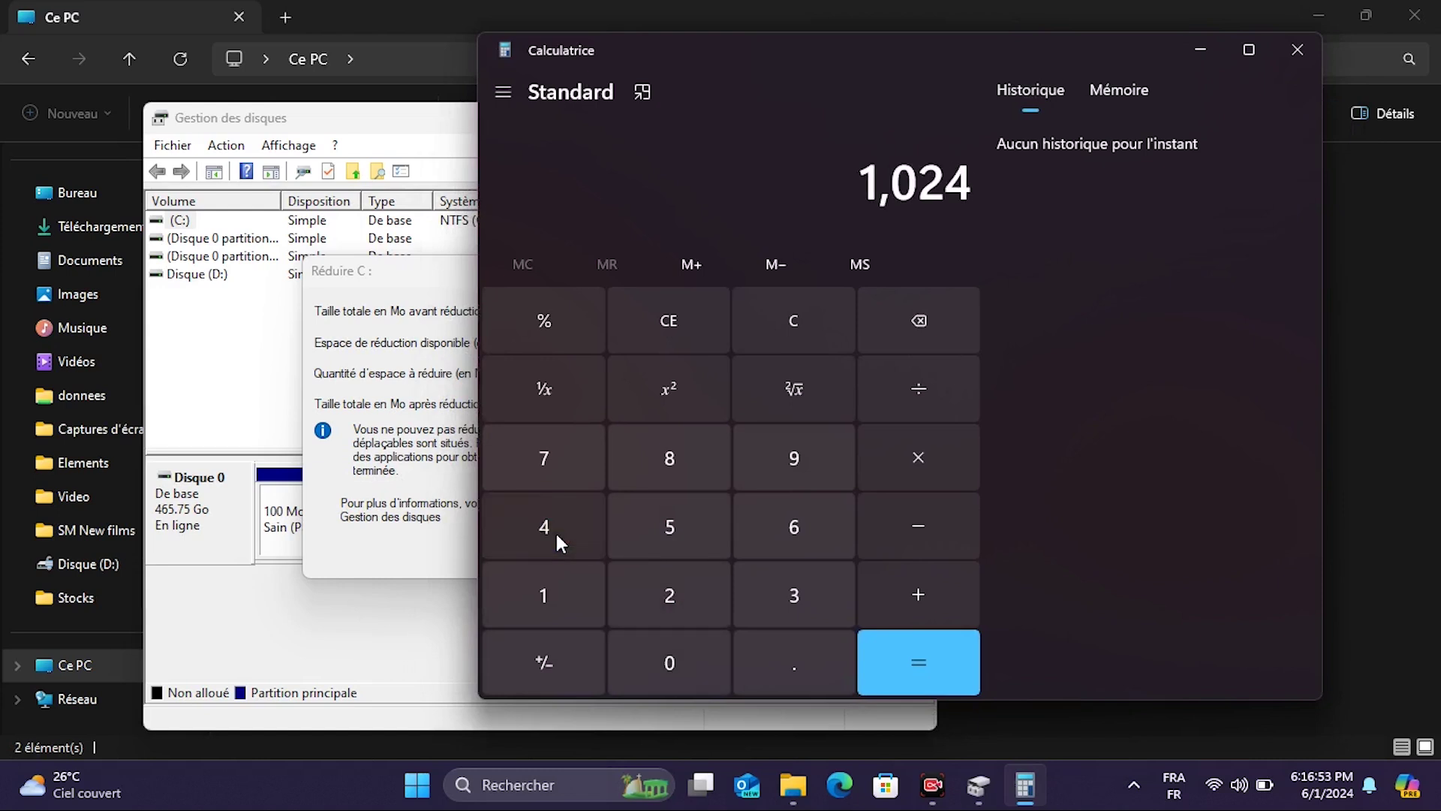
pyautogui.click(899, 469)
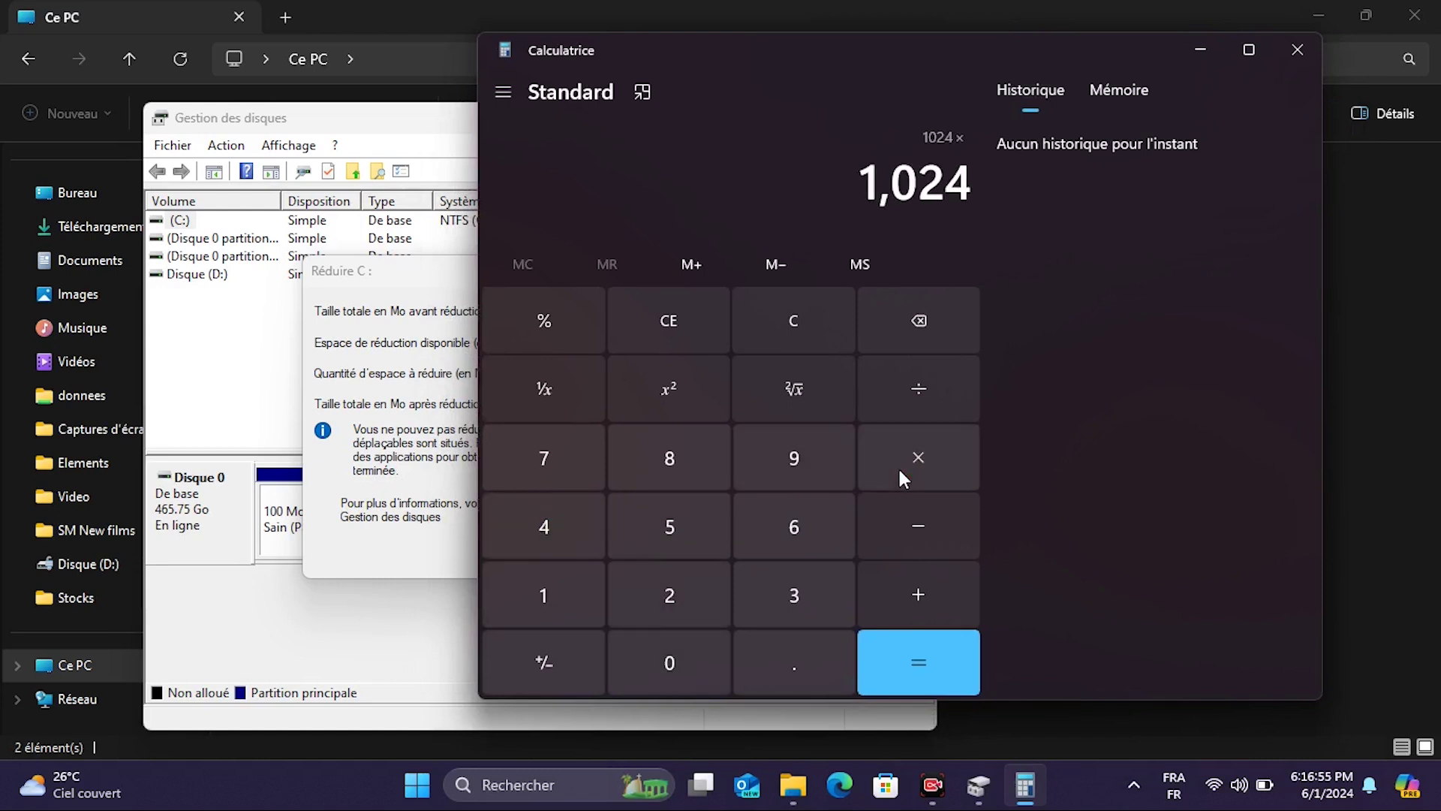
pyautogui.click(782, 612)
pyautogui.click(673, 606)
pyautogui.click(937, 670)
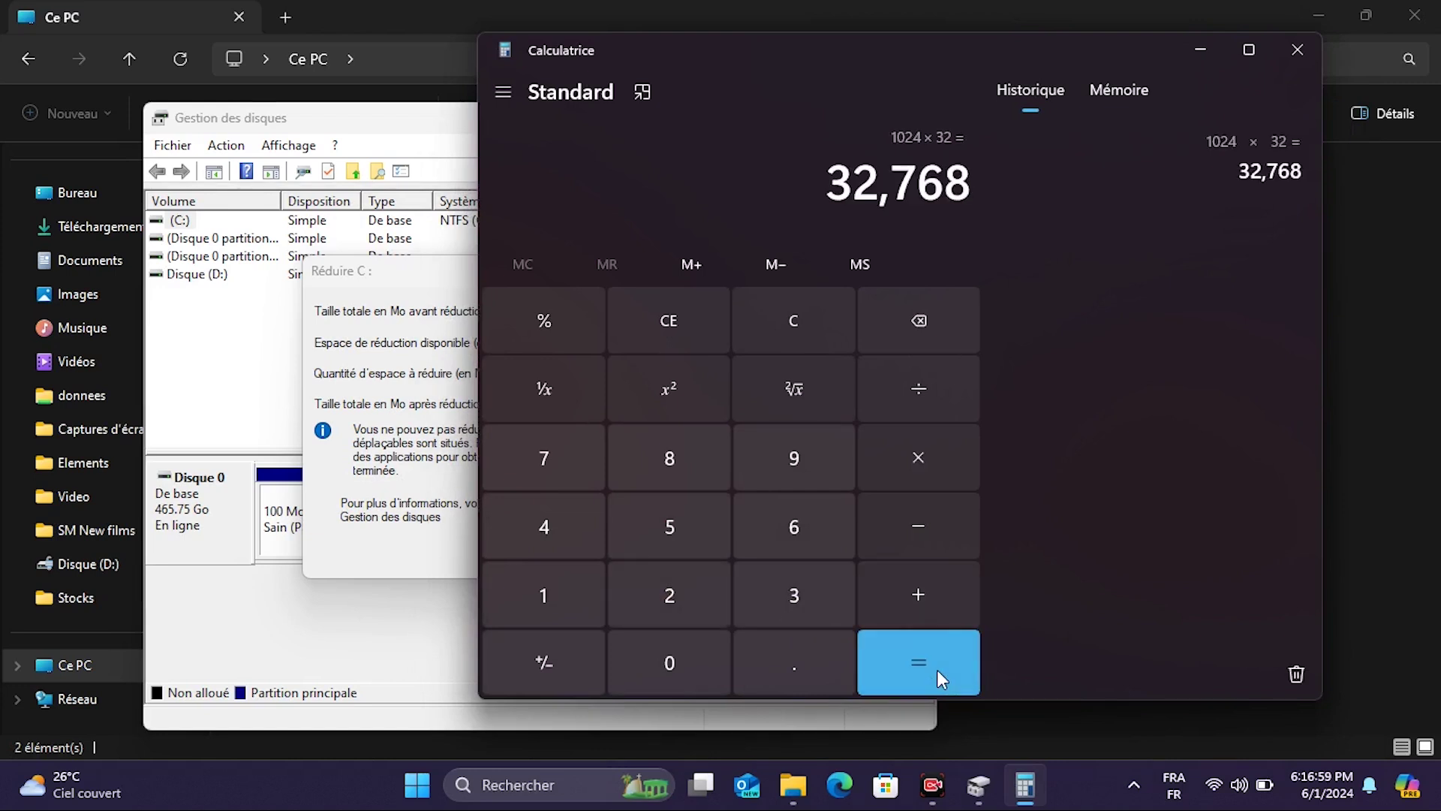
# Copy the multiplication result and close the Calculator to return to the shrink settings.
pyautogui.moveTo(972, 173); pyautogui.dragTo(792, 203)
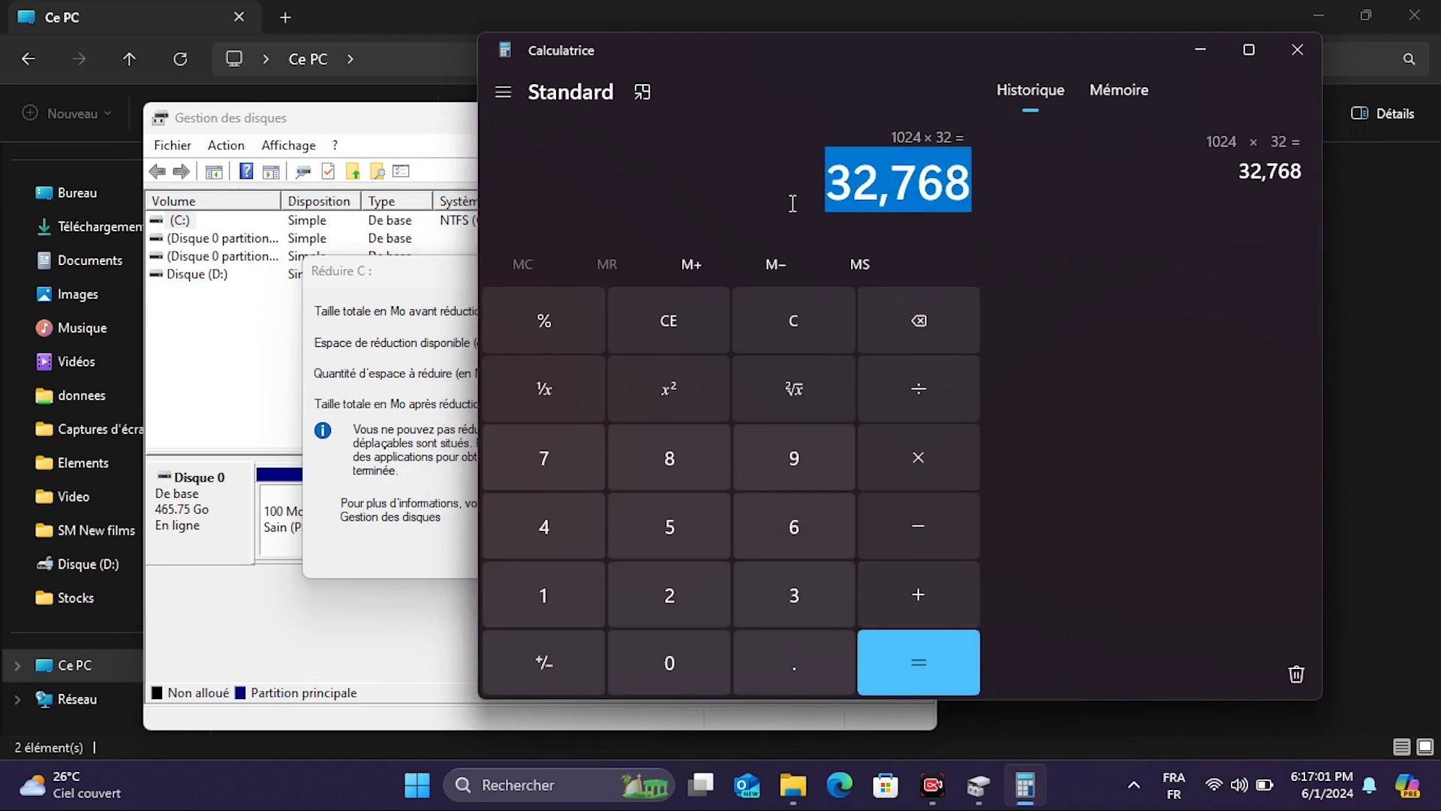
pyautogui.click(1020, 199)
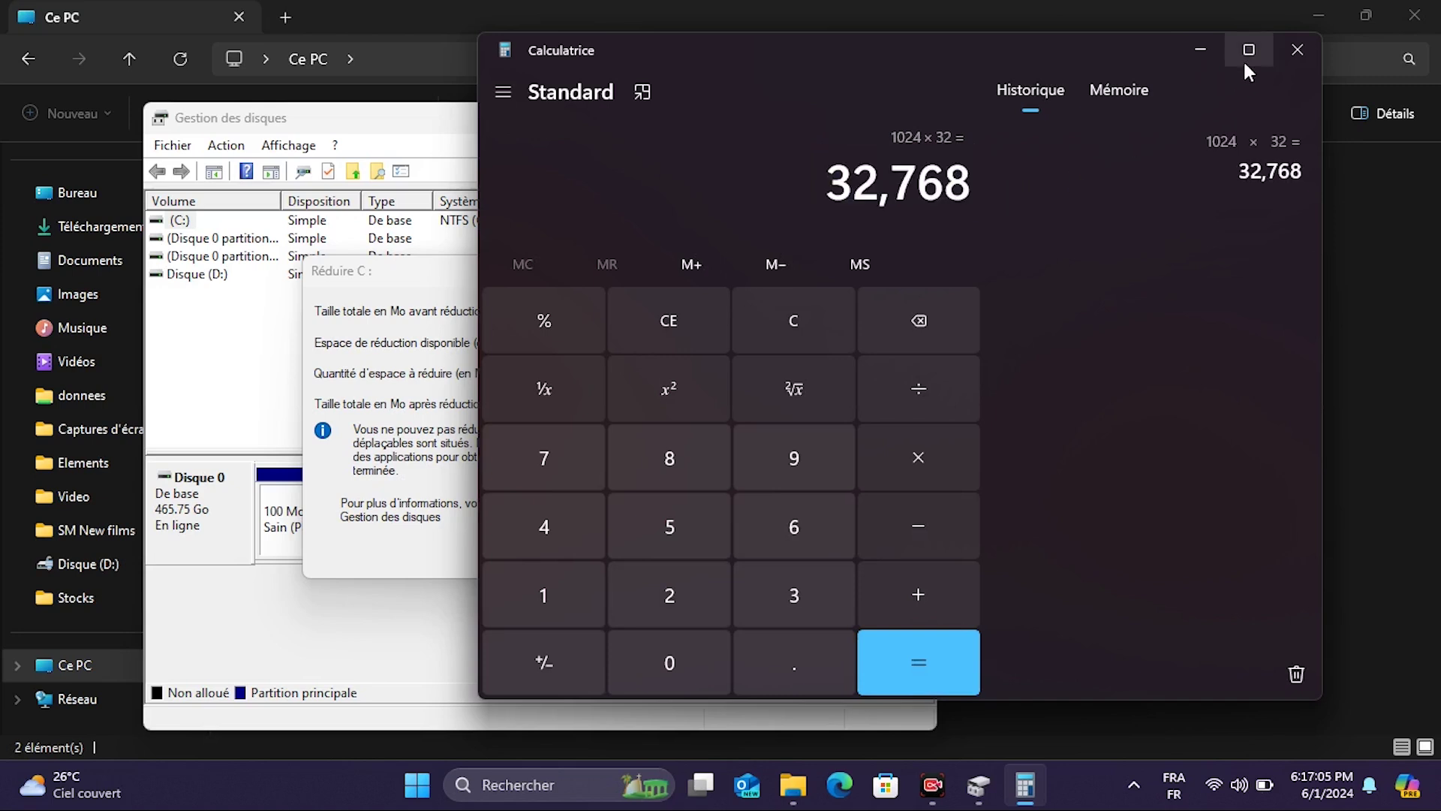
pyautogui.click(1309, 57)
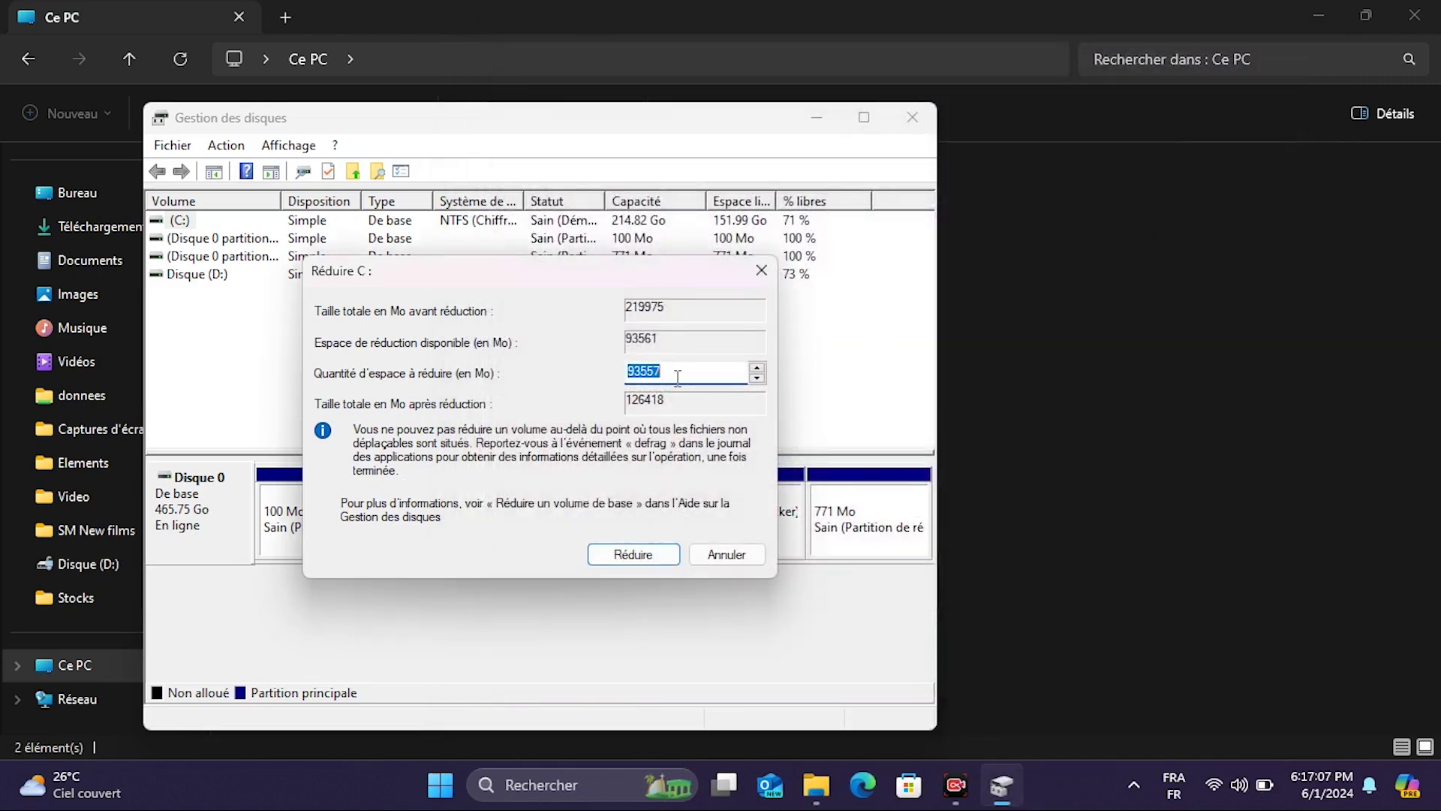
# Set the amount of space to shrink to 32768 MB and reduce the C: volume.
pyautogui.hotkey('ctrl', 'v')
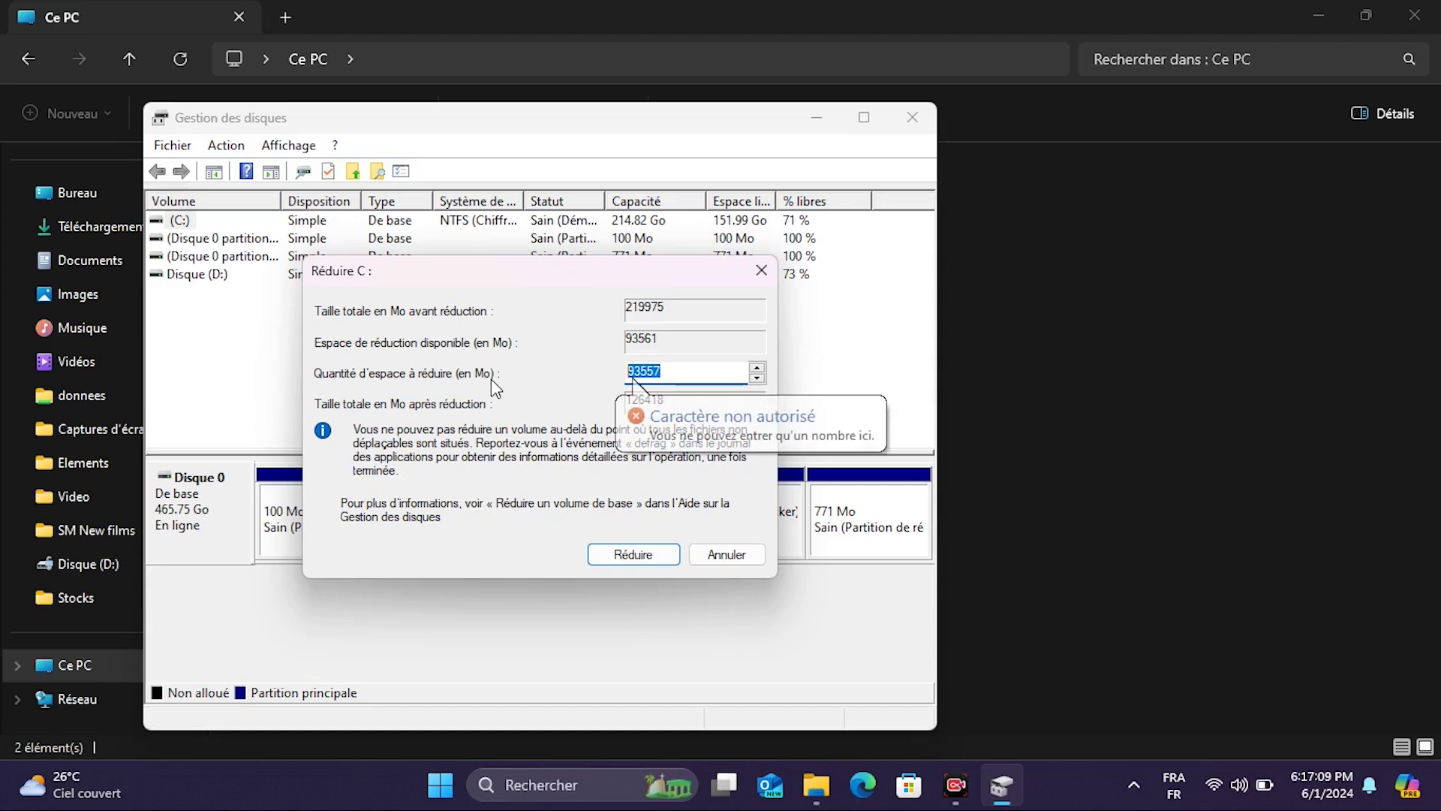
pyautogui.write('32768')
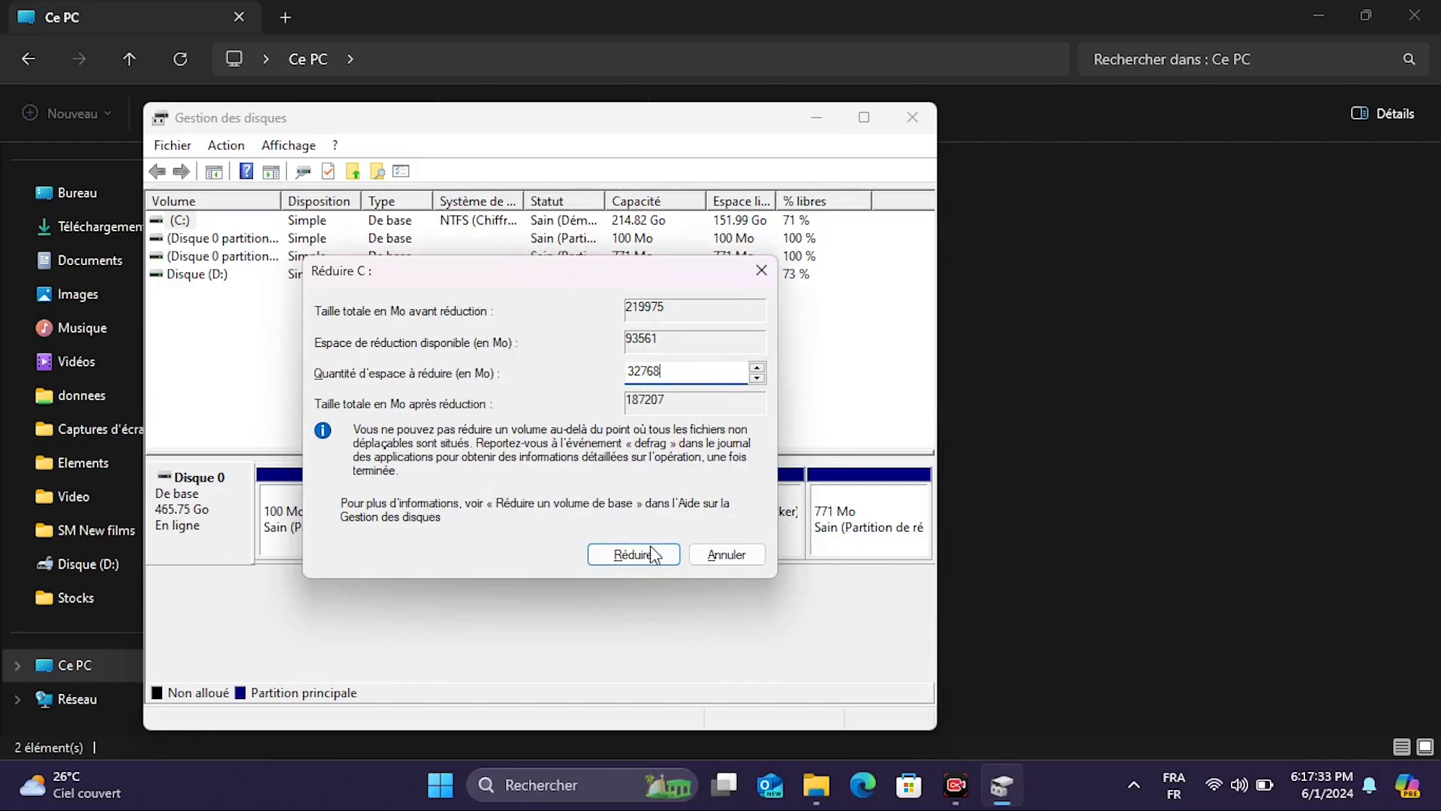
pyautogui.click(650, 560)
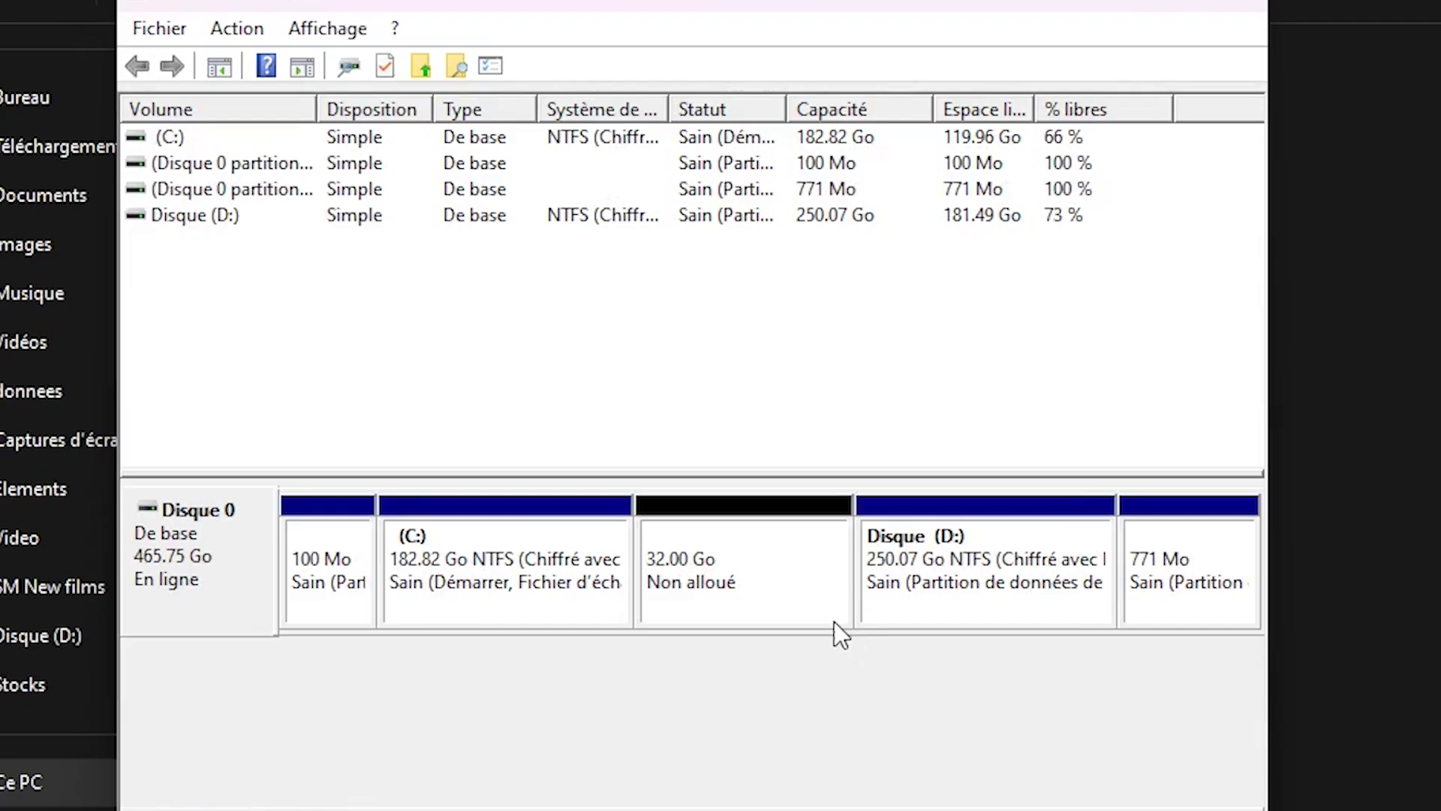
# Start a new simple volume on the unallocated space and accept the full size of 32767 MB.
pyautogui.click(573, 537)
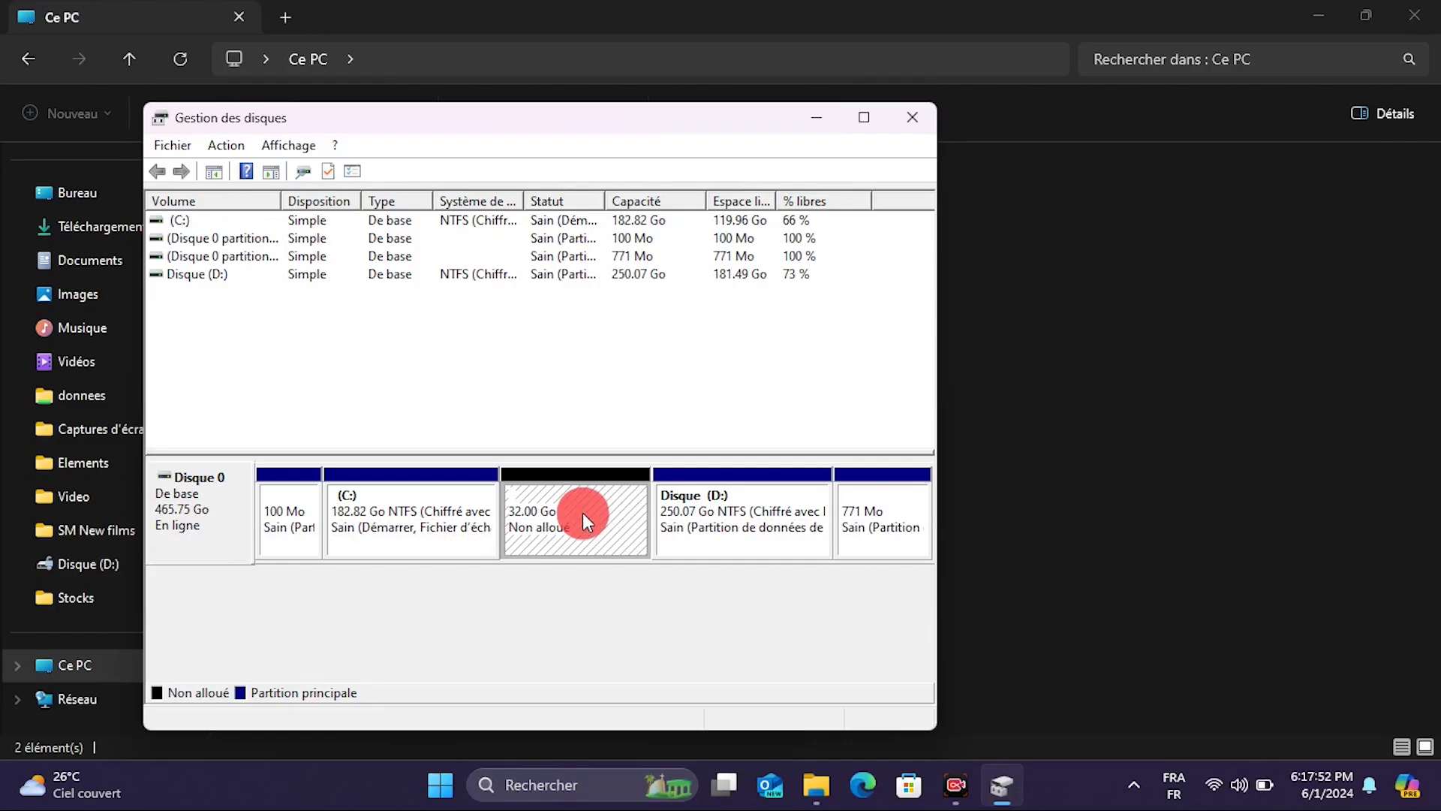
pyautogui.rightClick(755, 565)
pyautogui.click(643, 528)
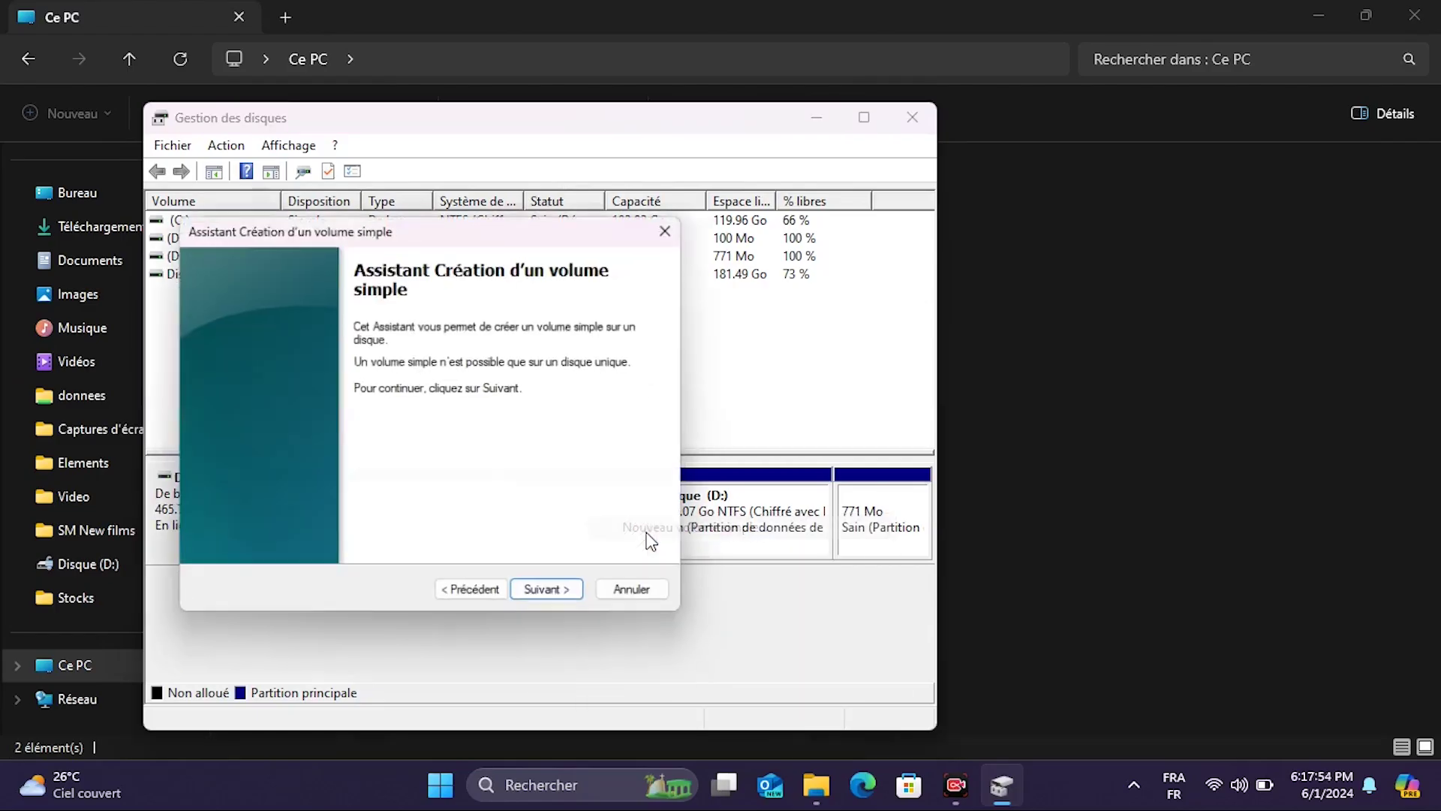
pyautogui.click(554, 601)
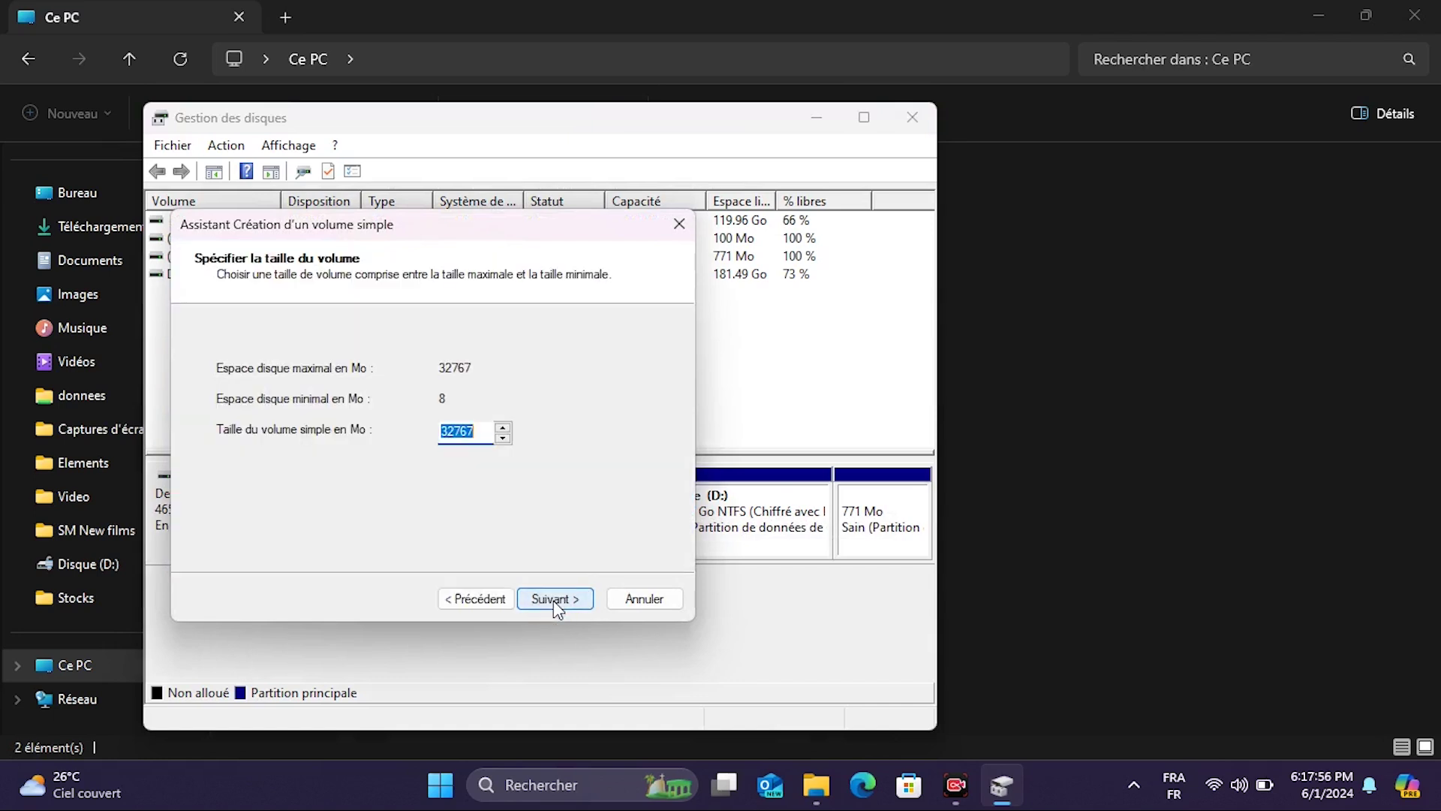
pyautogui.click(554, 601)
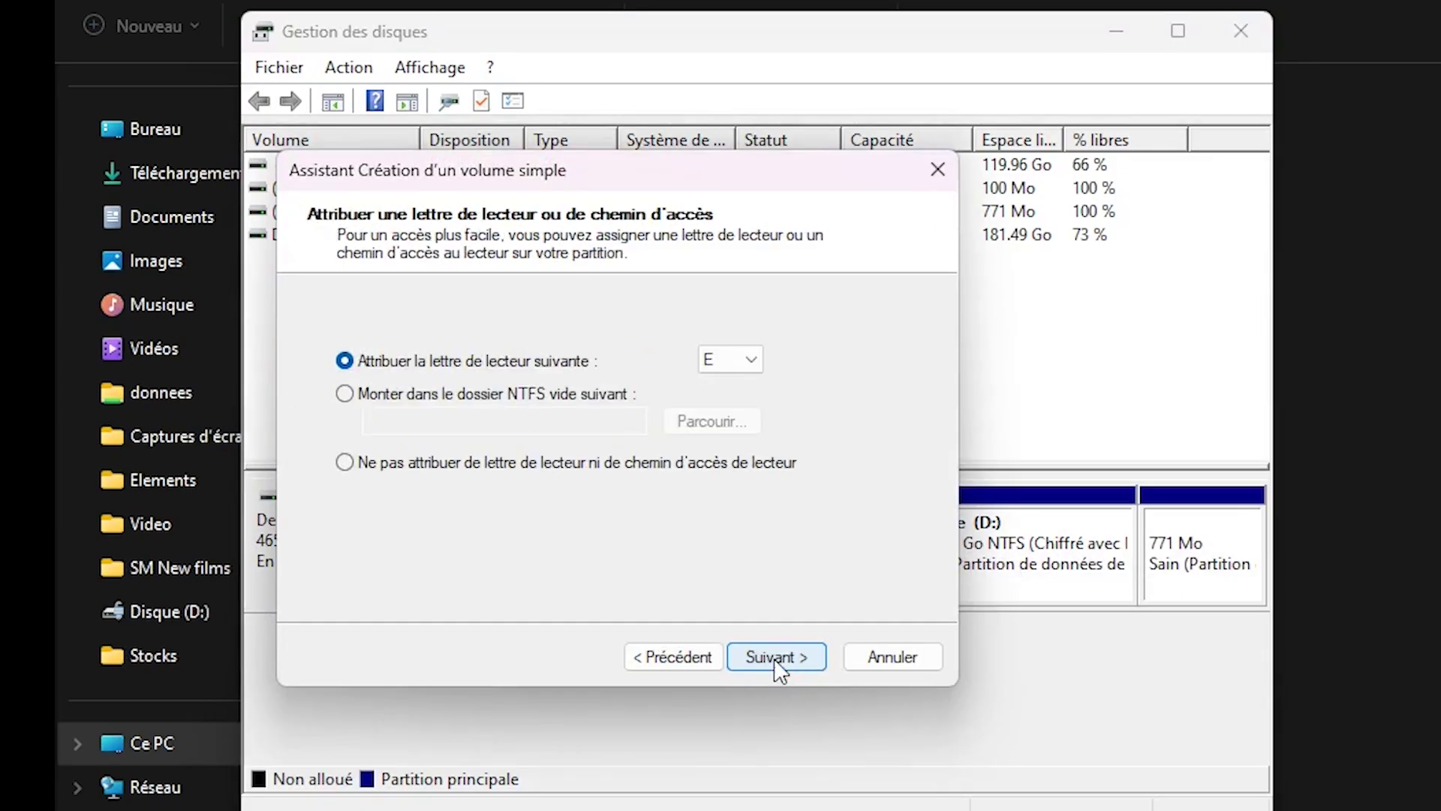
# Assign drive letter H to the new simple volume.
pyautogui.click(732, 360)
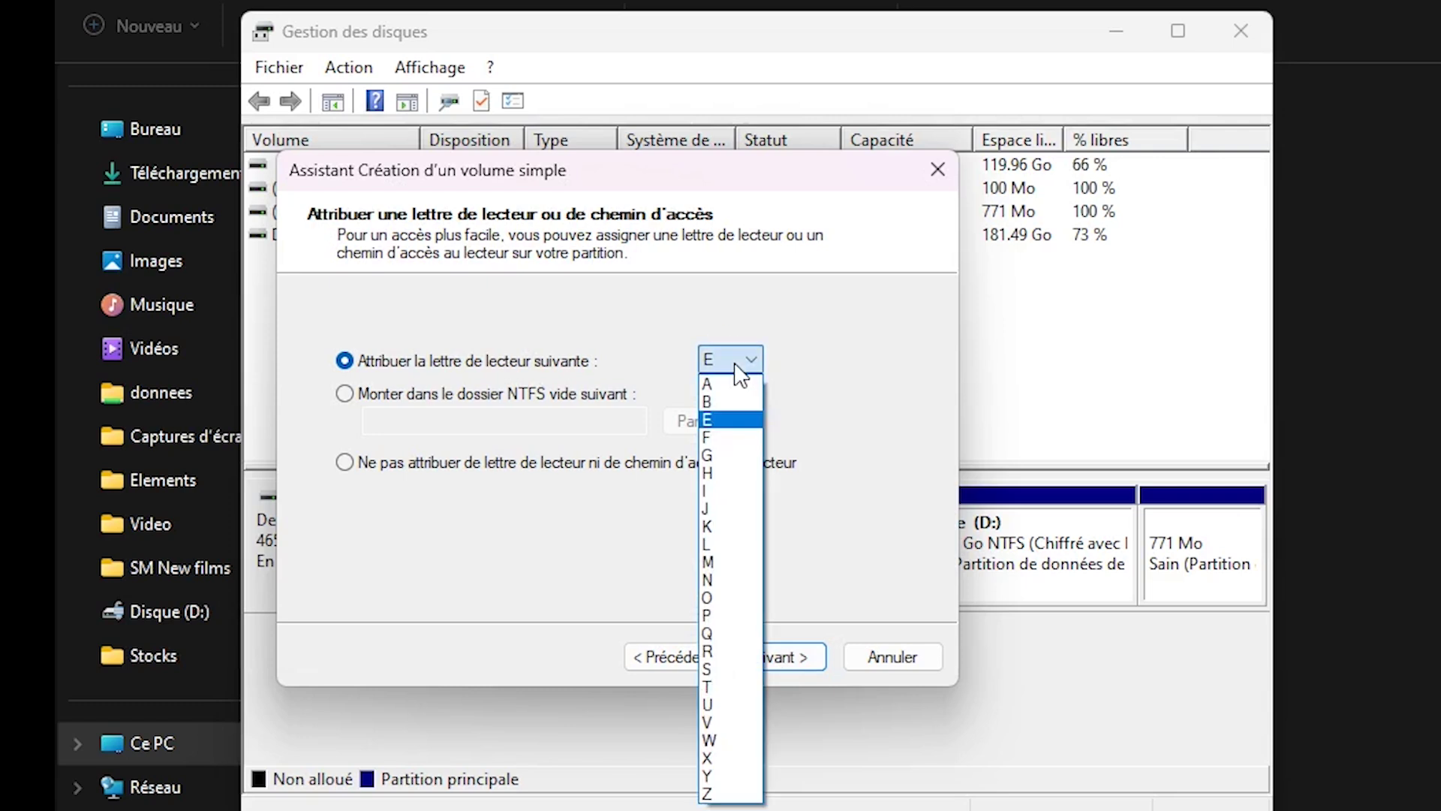
pyautogui.click(760, 473)
pyautogui.click(792, 660)
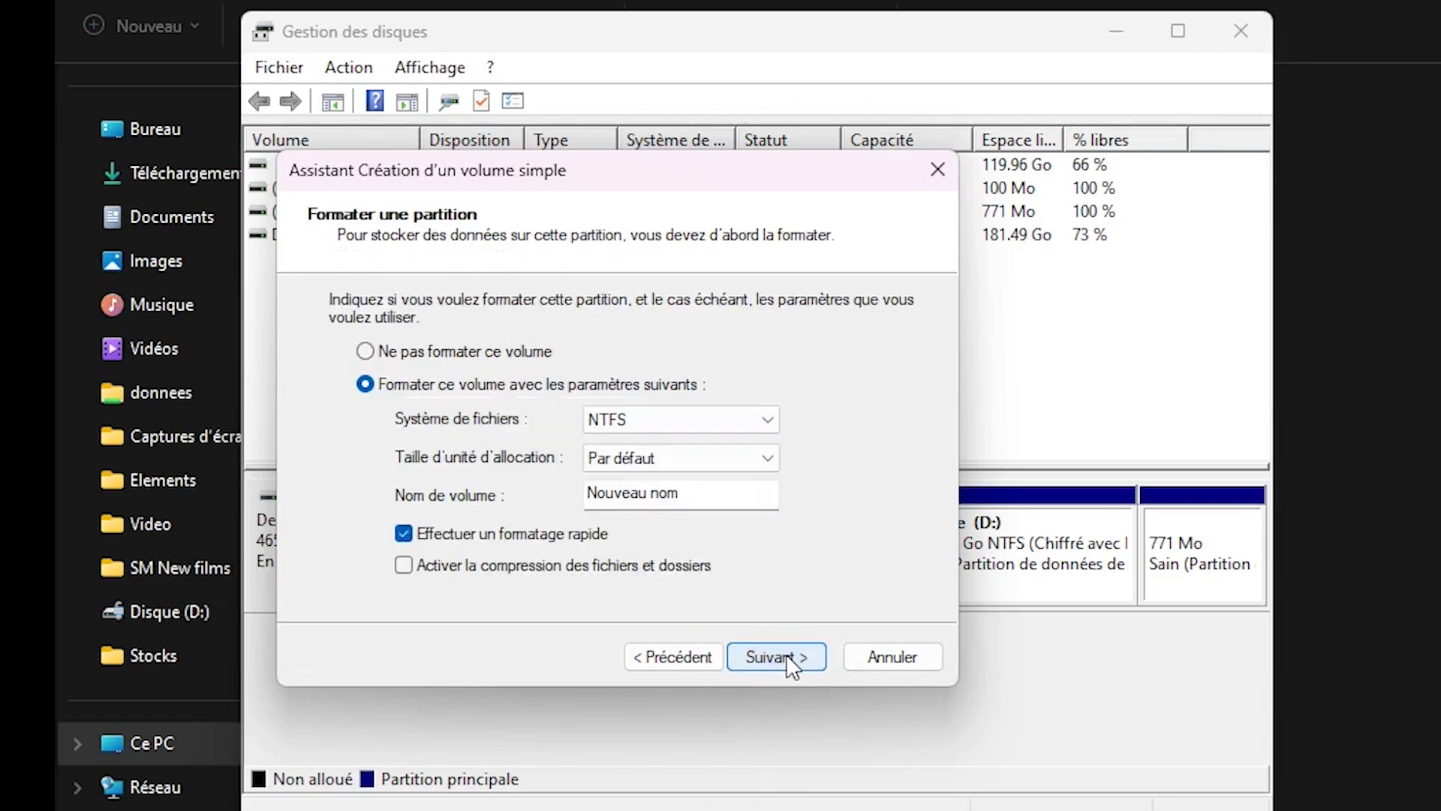
# Quick-format the new volume as NTFS with the name Nouveau nom and finish the wizard.
pyautogui.moveTo(775, 492); pyautogui.dragTo(521, 515)
pyautogui.click(796, 657)
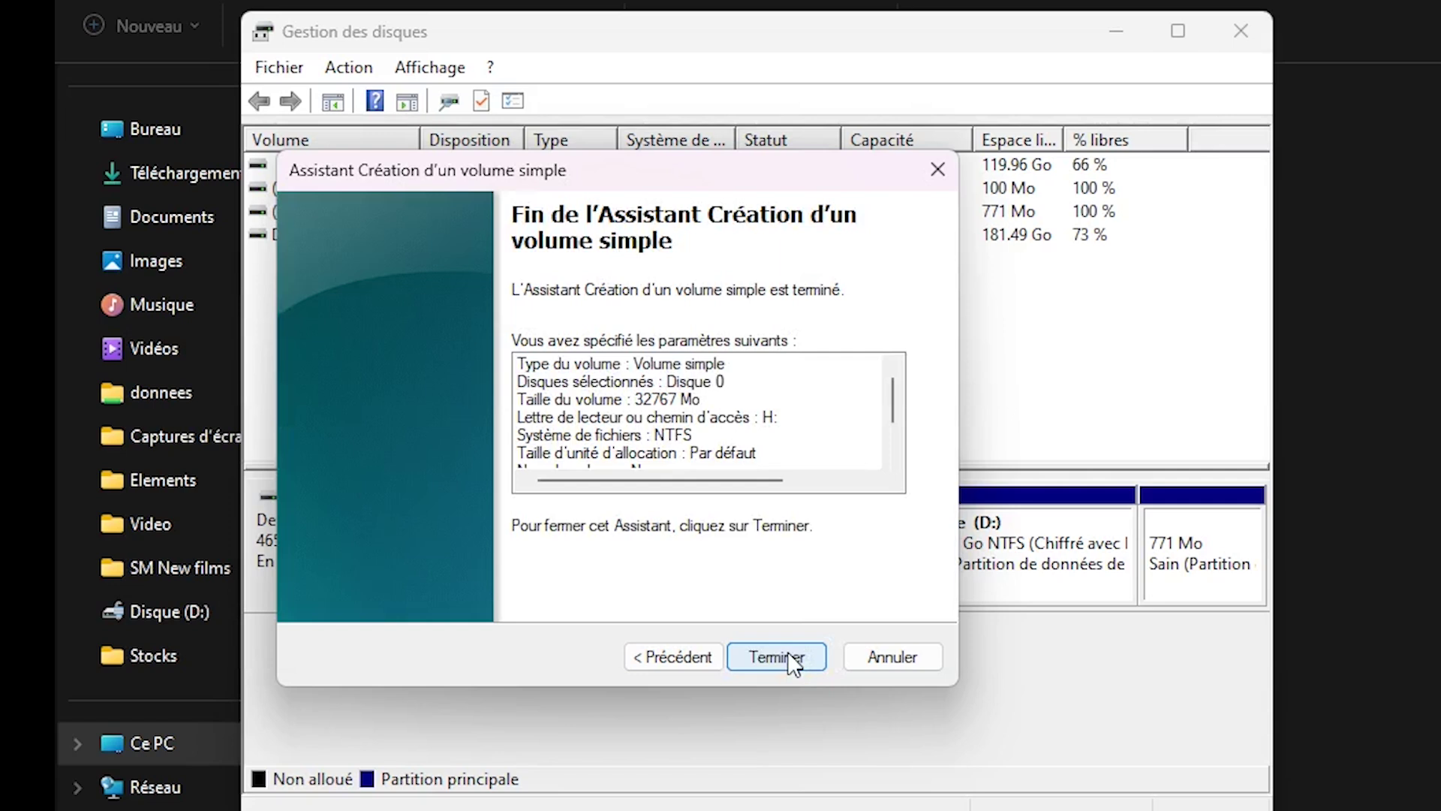
pyautogui.click(776, 656)
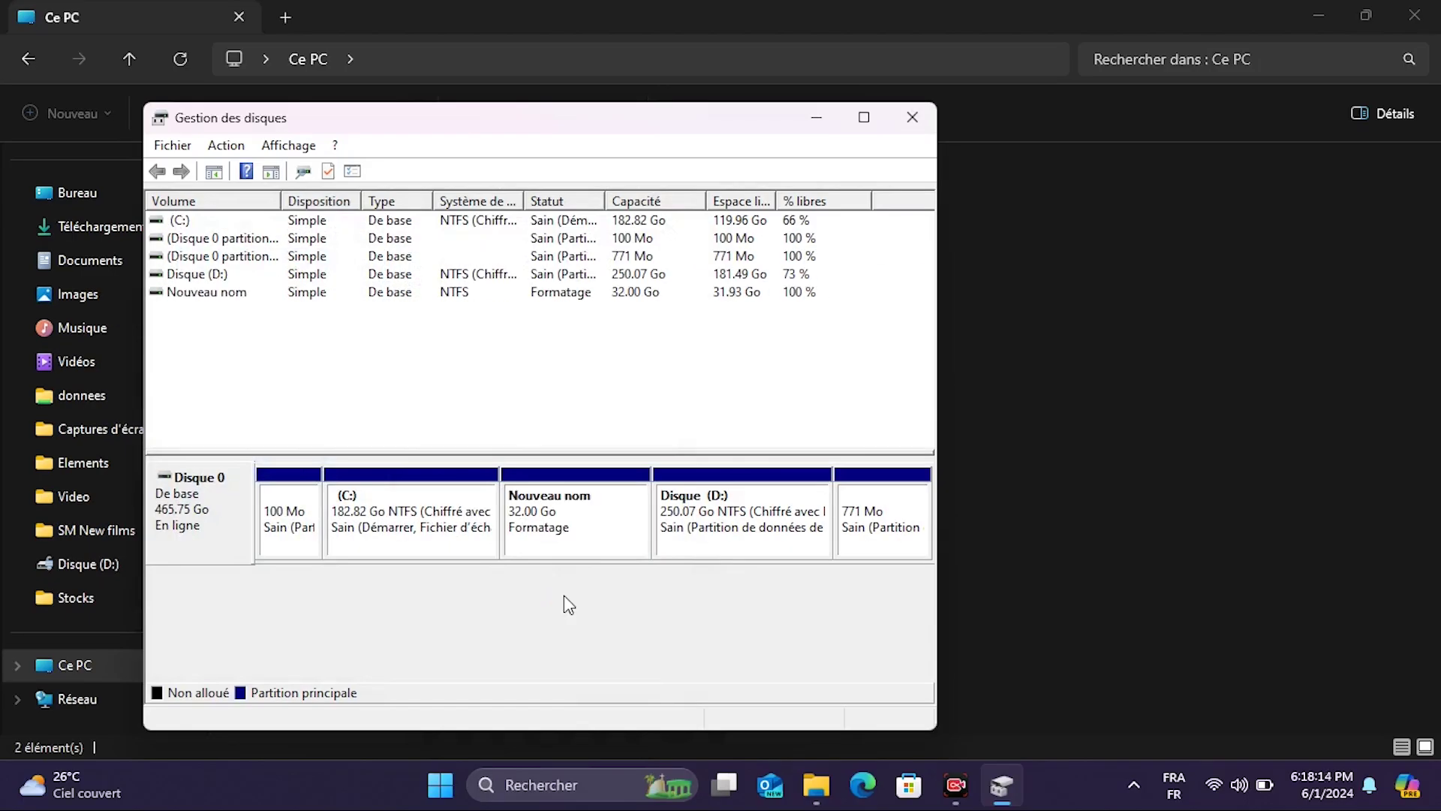
# Examine the new Nouveau nom (H:) drive in File Explorer and return to Ce PC.
pyautogui.click(1097, 337)
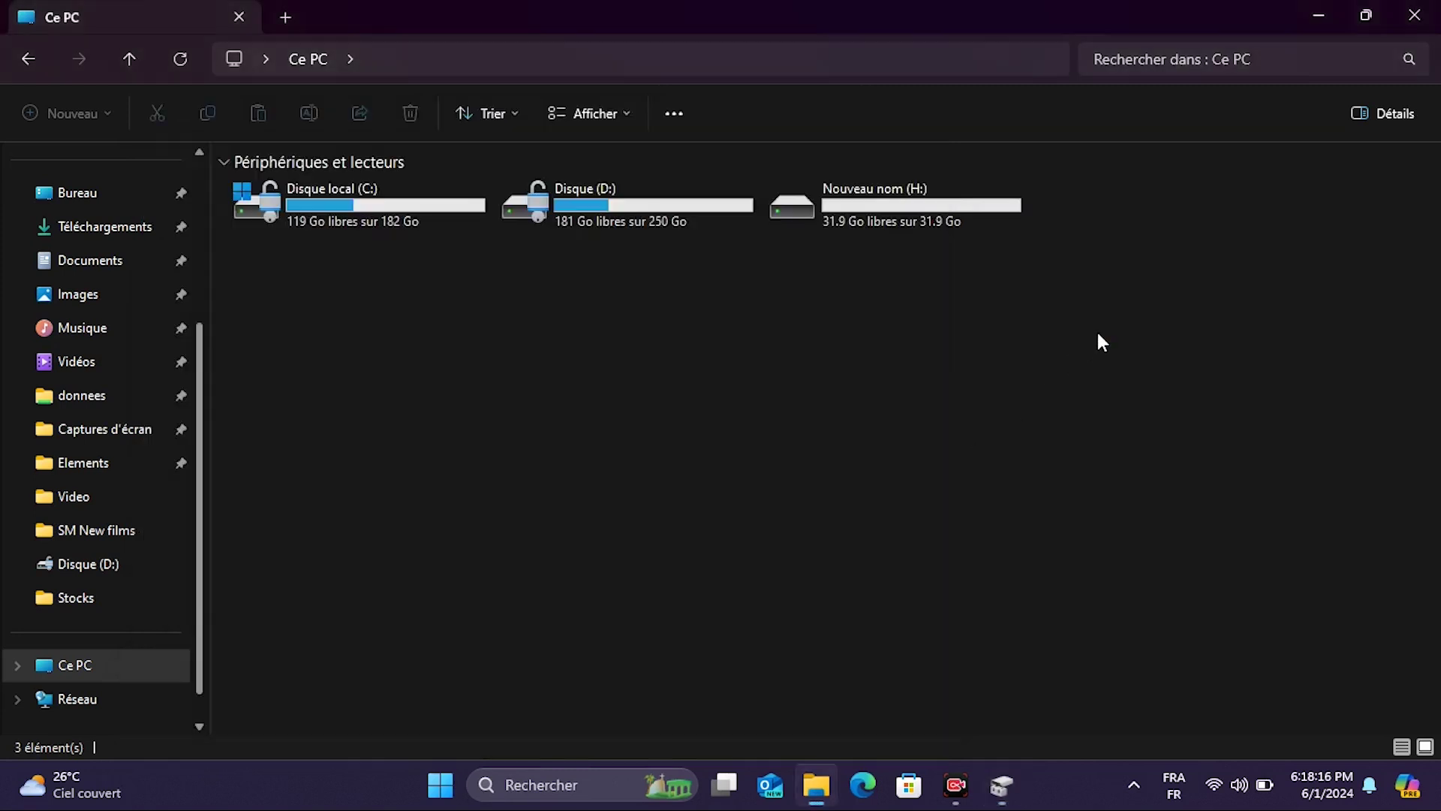
pyautogui.click(899, 207)
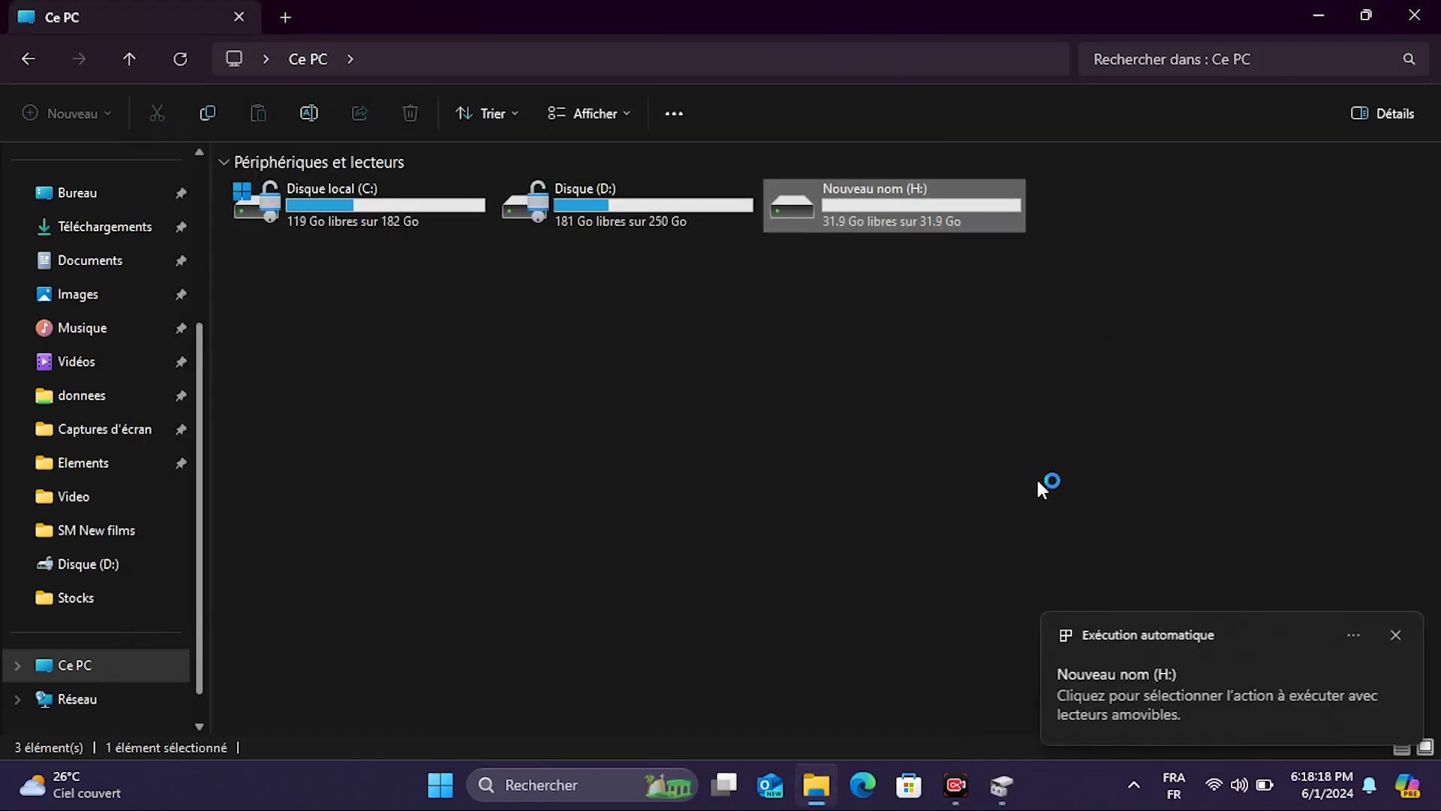
pyautogui.click(1075, 392)
pyautogui.click(906, 203)
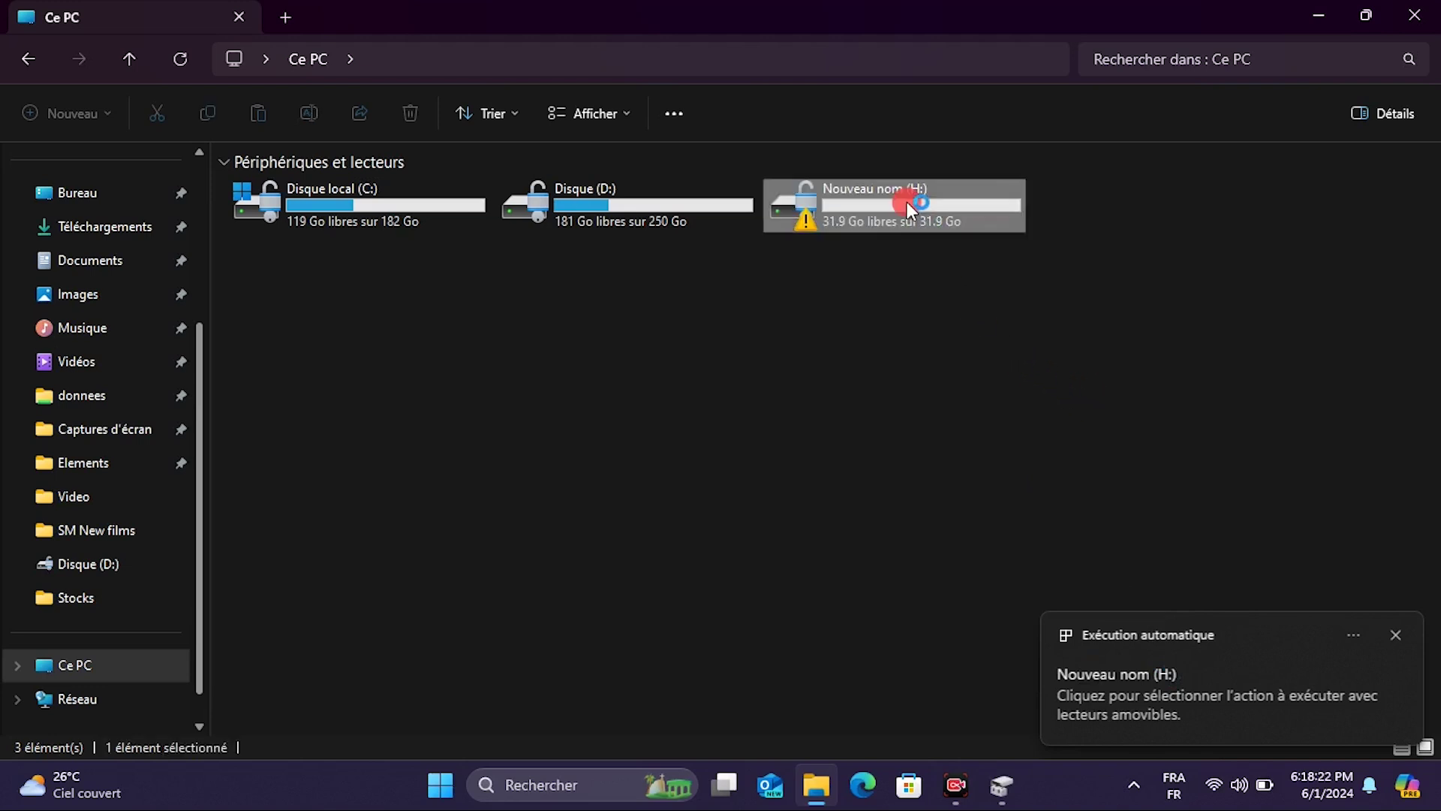
pyautogui.doubleClick(907, 201)
pyautogui.moveTo(818, 433); pyautogui.dragTo(574, 309)
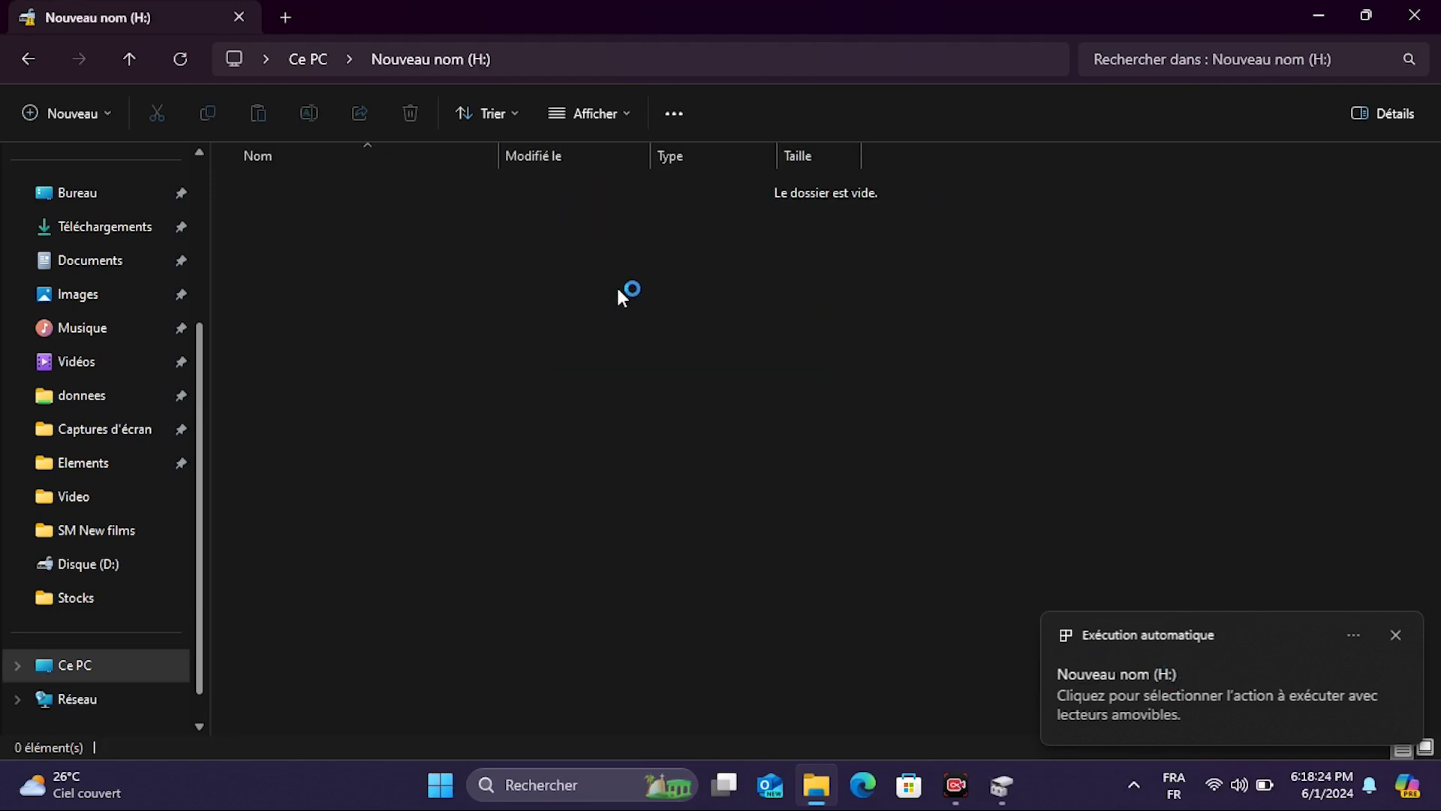
pyautogui.hotkey('alt', 'Left')
pyautogui.doubleClick(619, 214)
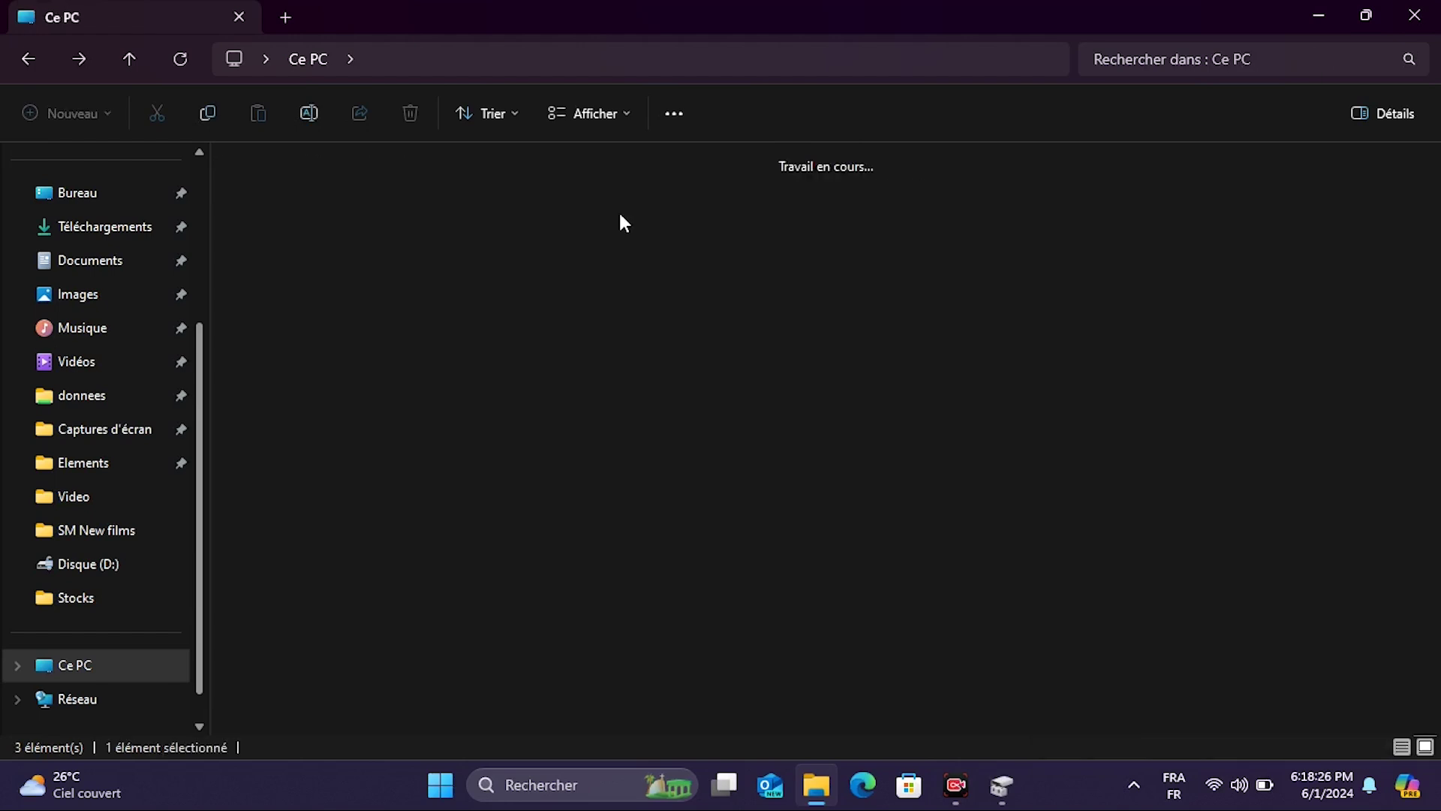
pyautogui.hotkey('alt', 'Left')
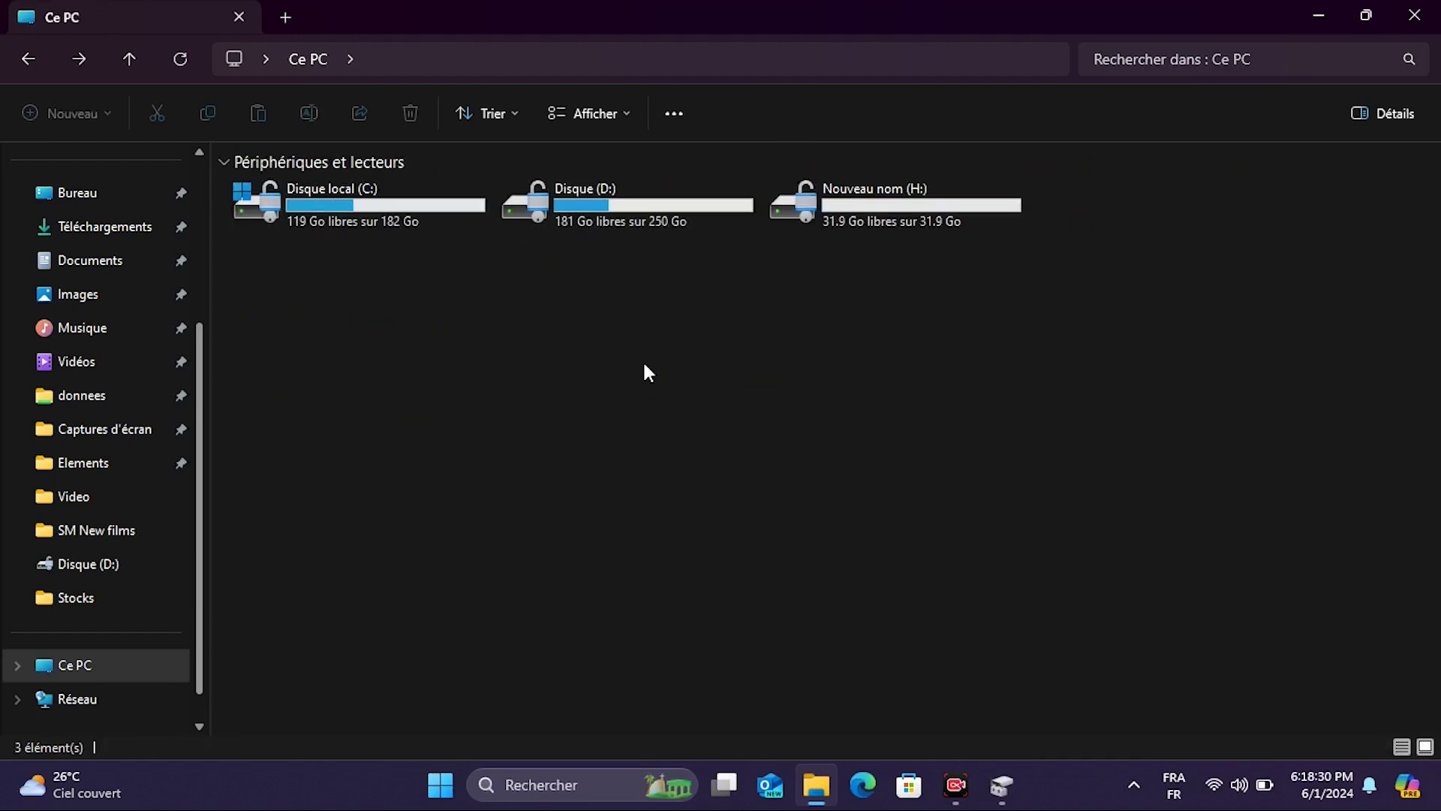
# Compare the listed drives in Ce PC, check the contents of drive H: again and go back.
pyautogui.moveTo(350, 262); pyautogui.dragTo(296, 231)
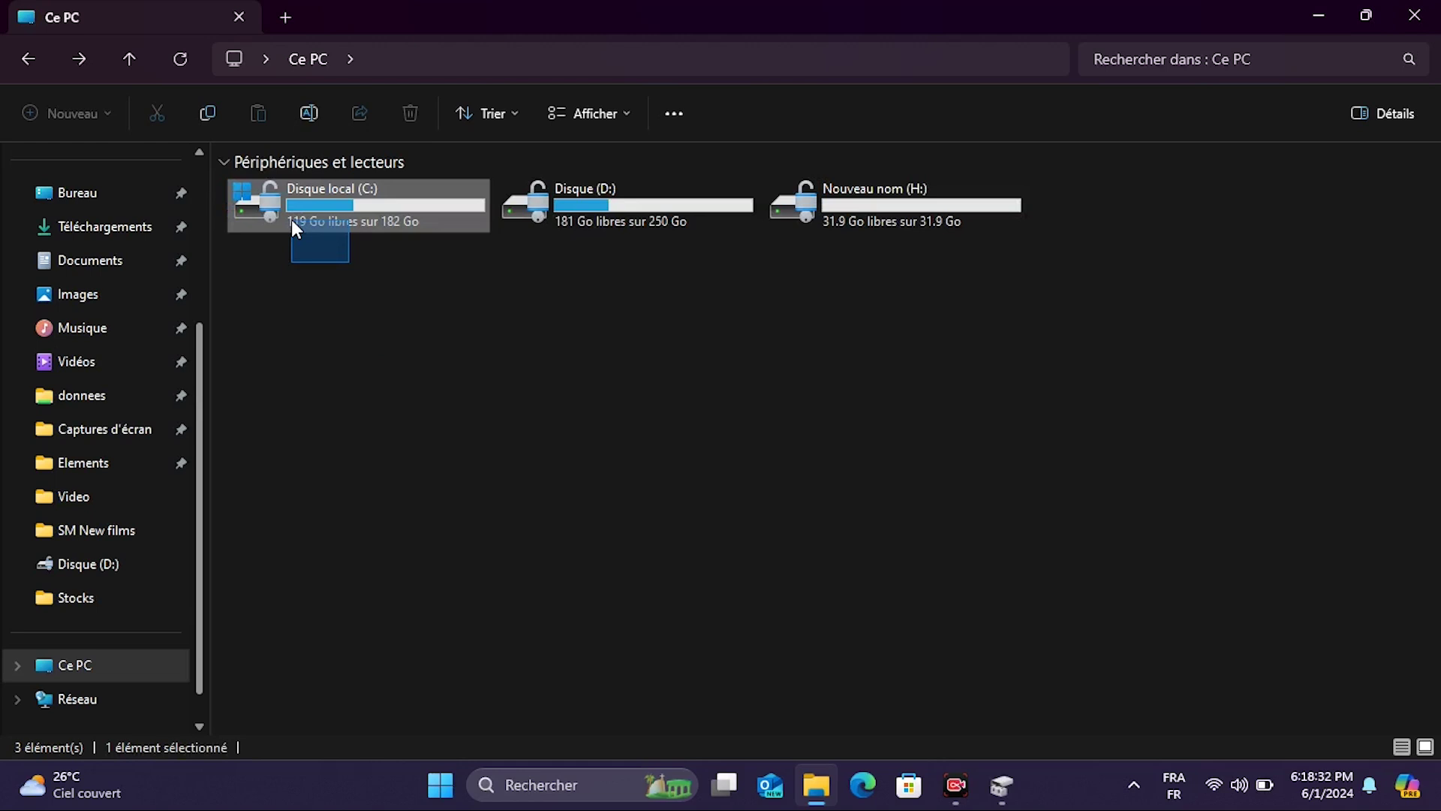
pyautogui.click(584, 360)
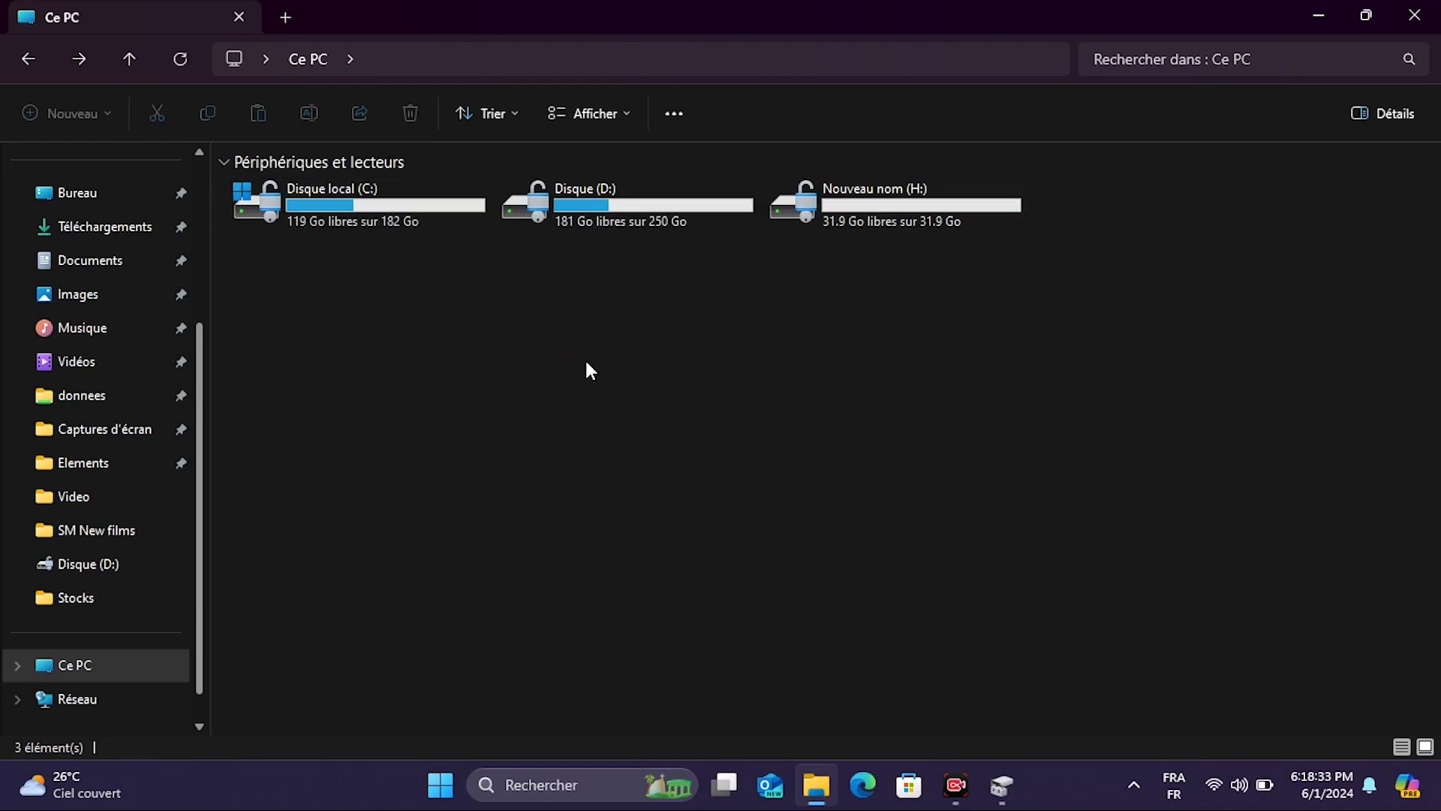
pyautogui.doubleClick(917, 202)
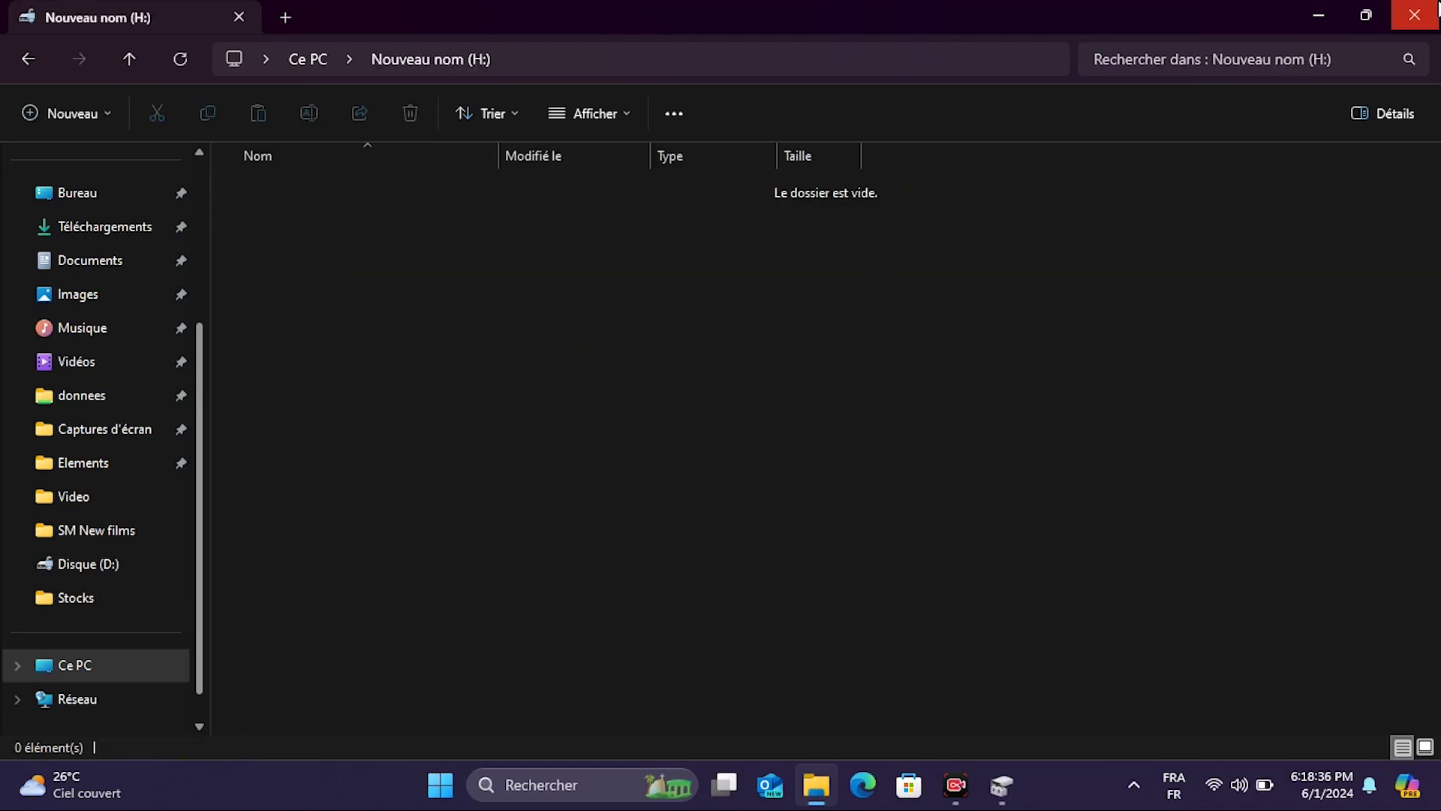
pyautogui.hotkey('alt', 'Left')
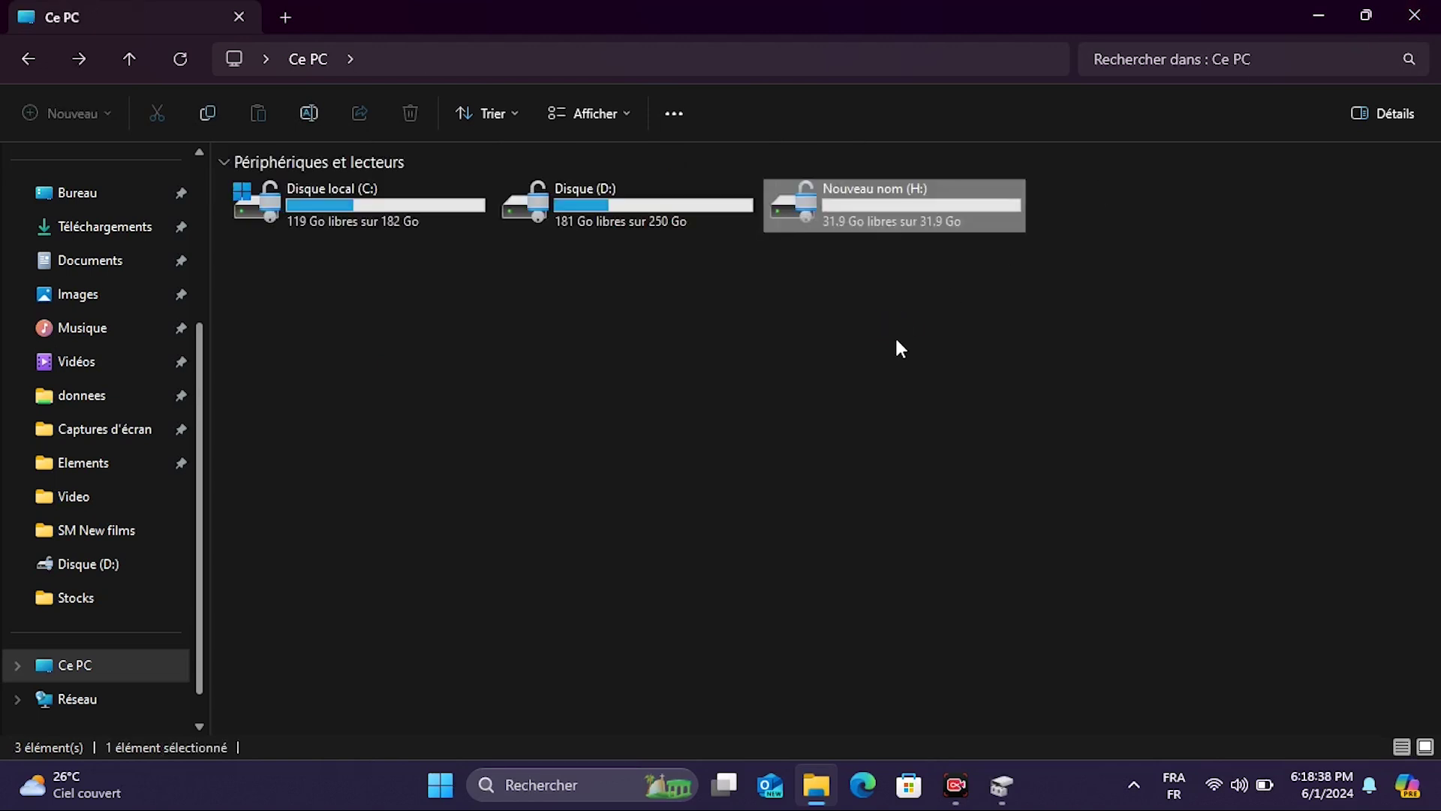
pyautogui.click(864, 471)
# Switch to Disk Management, delete the Nouveau nom (H:) volume with confirmation, and check the drives in Ce PC.
pyautogui.click(1001, 785)
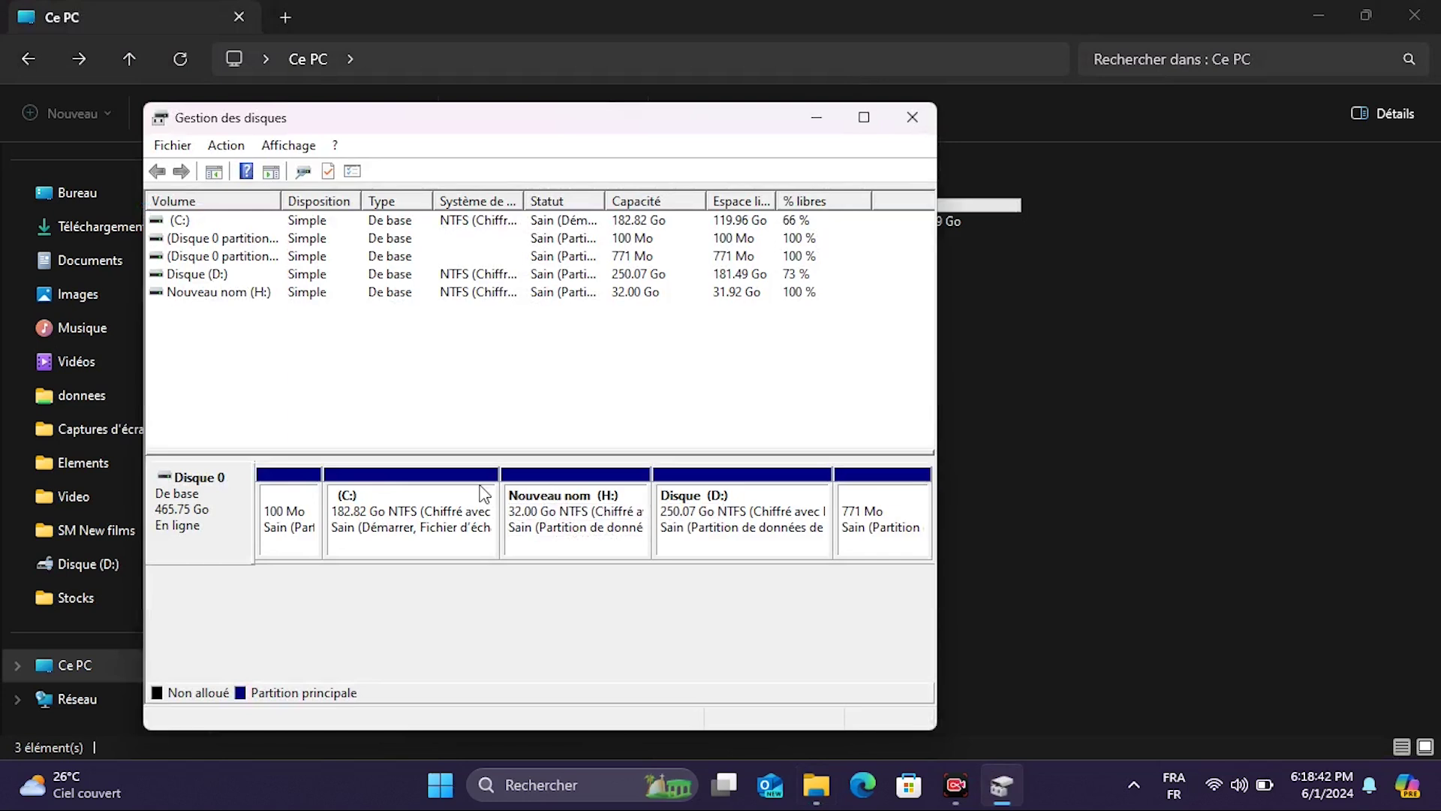
pyautogui.click(569, 515)
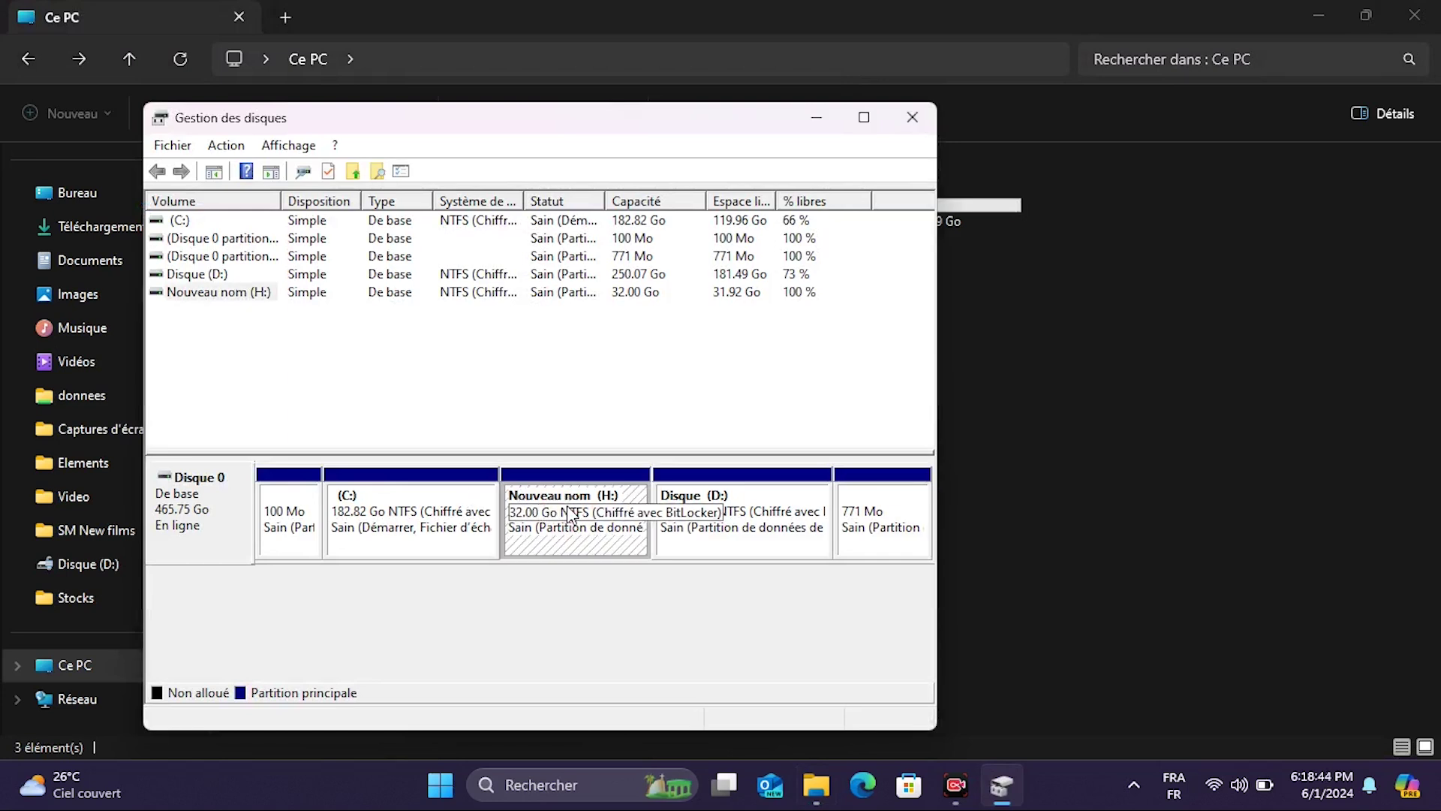
pyautogui.rightClick(566, 506)
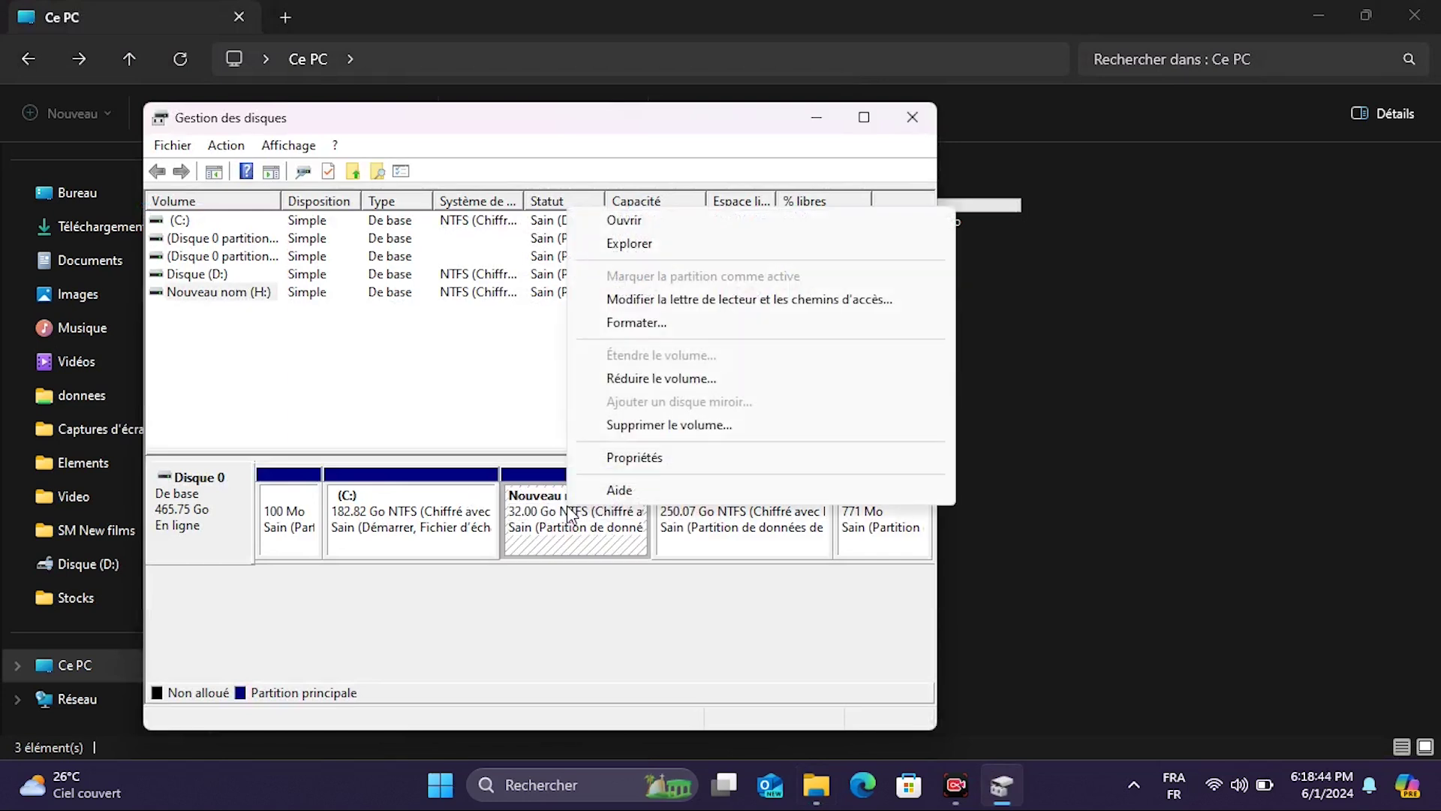
pyautogui.click(687, 426)
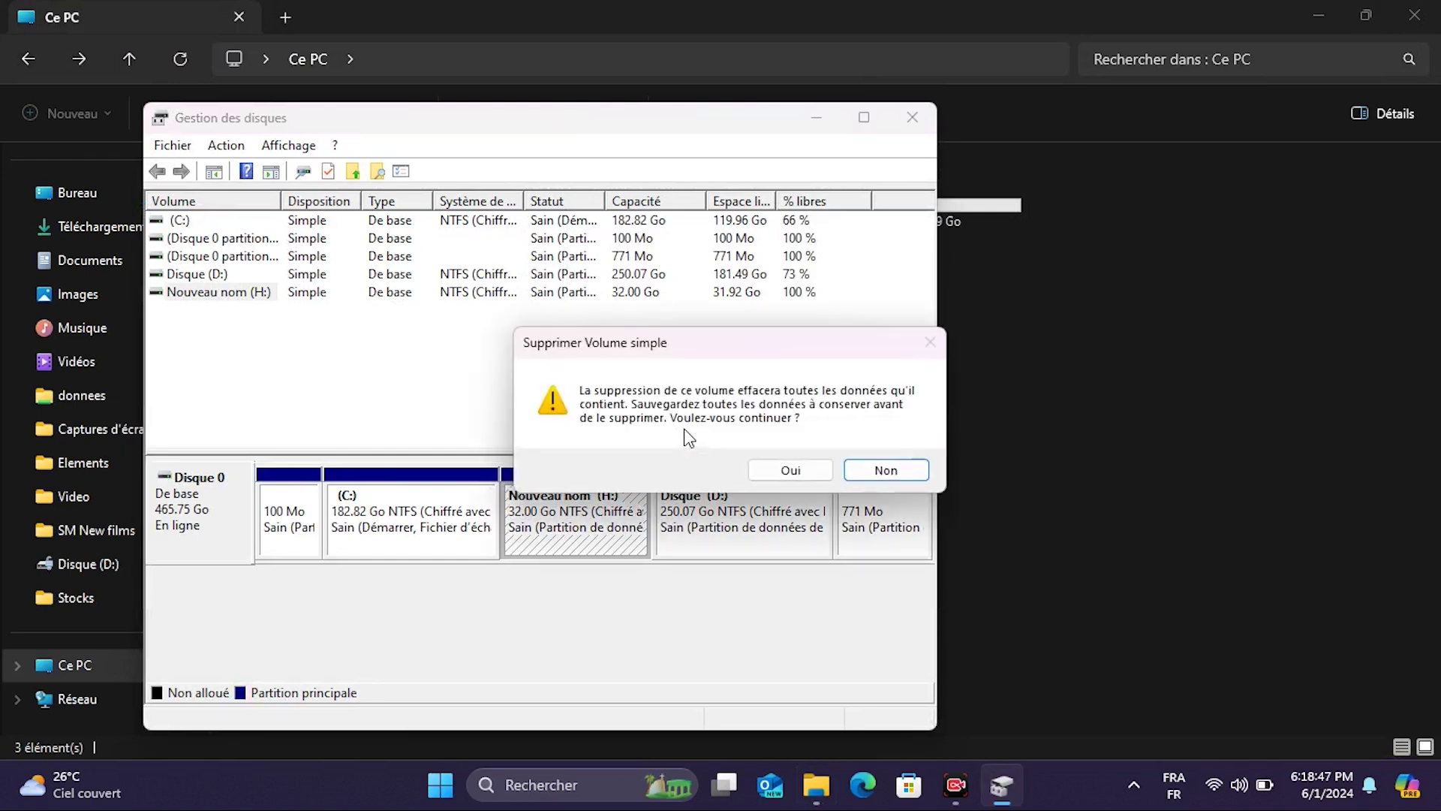
pyautogui.click(799, 475)
pyautogui.click(780, 474)
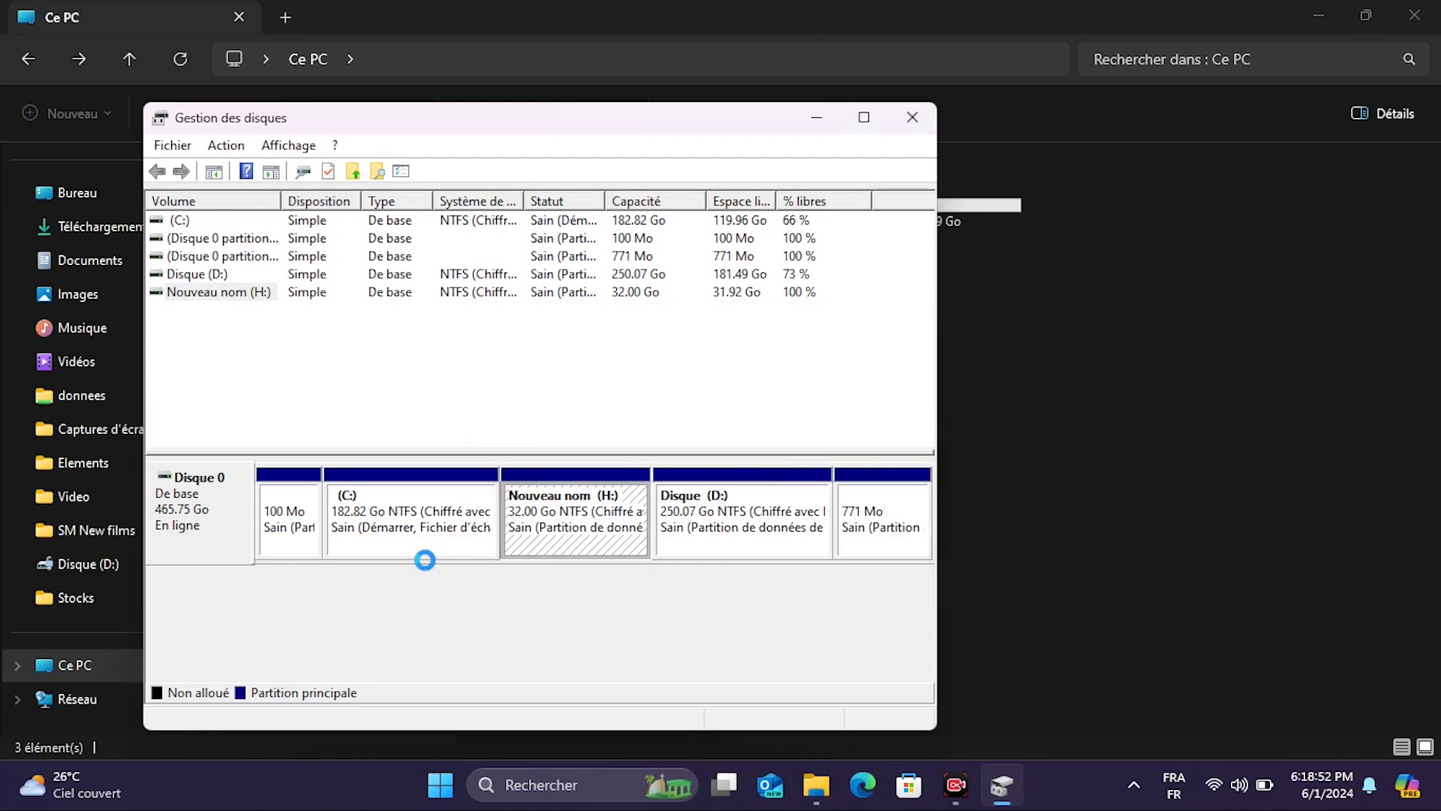
pyautogui.click(798, 476)
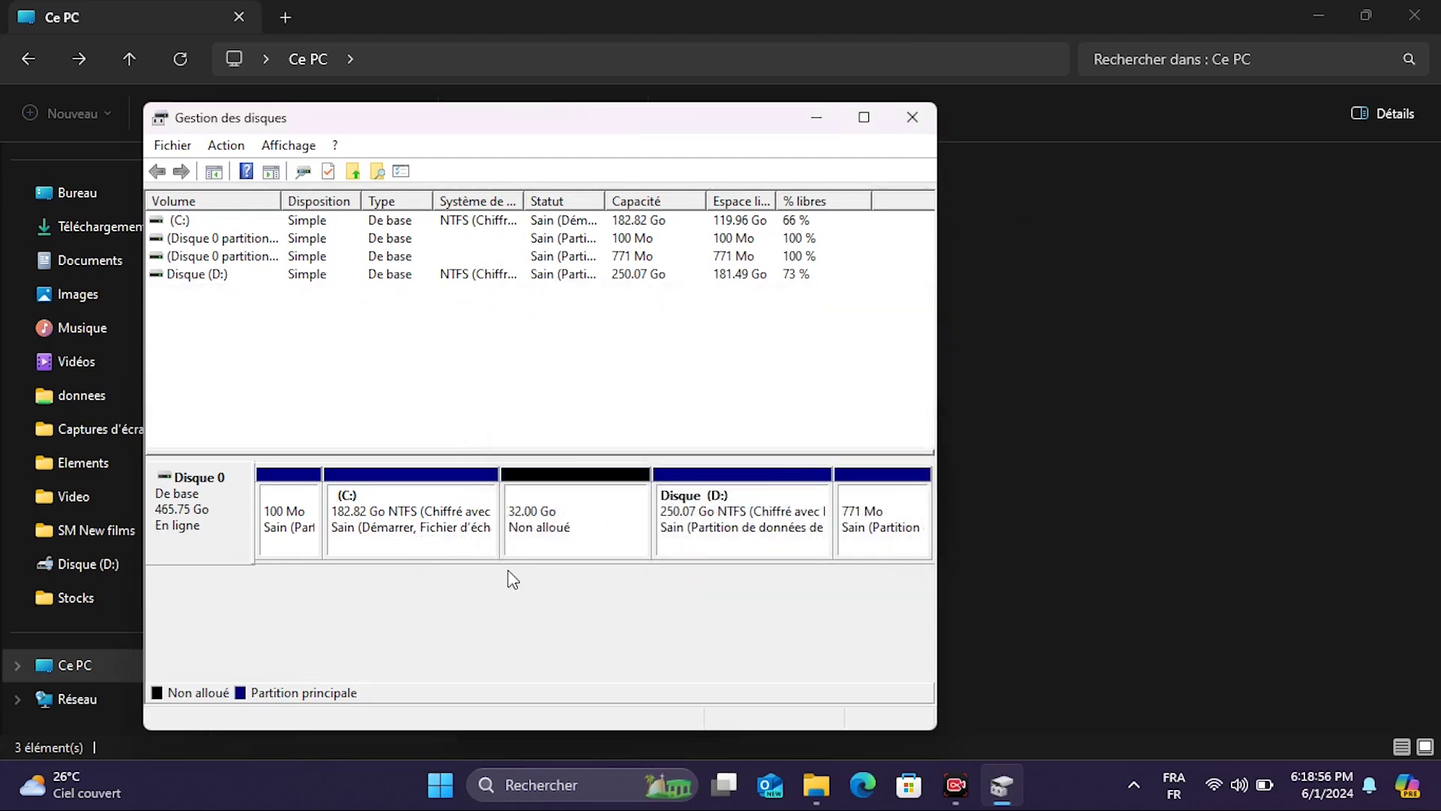
pyautogui.click(1093, 538)
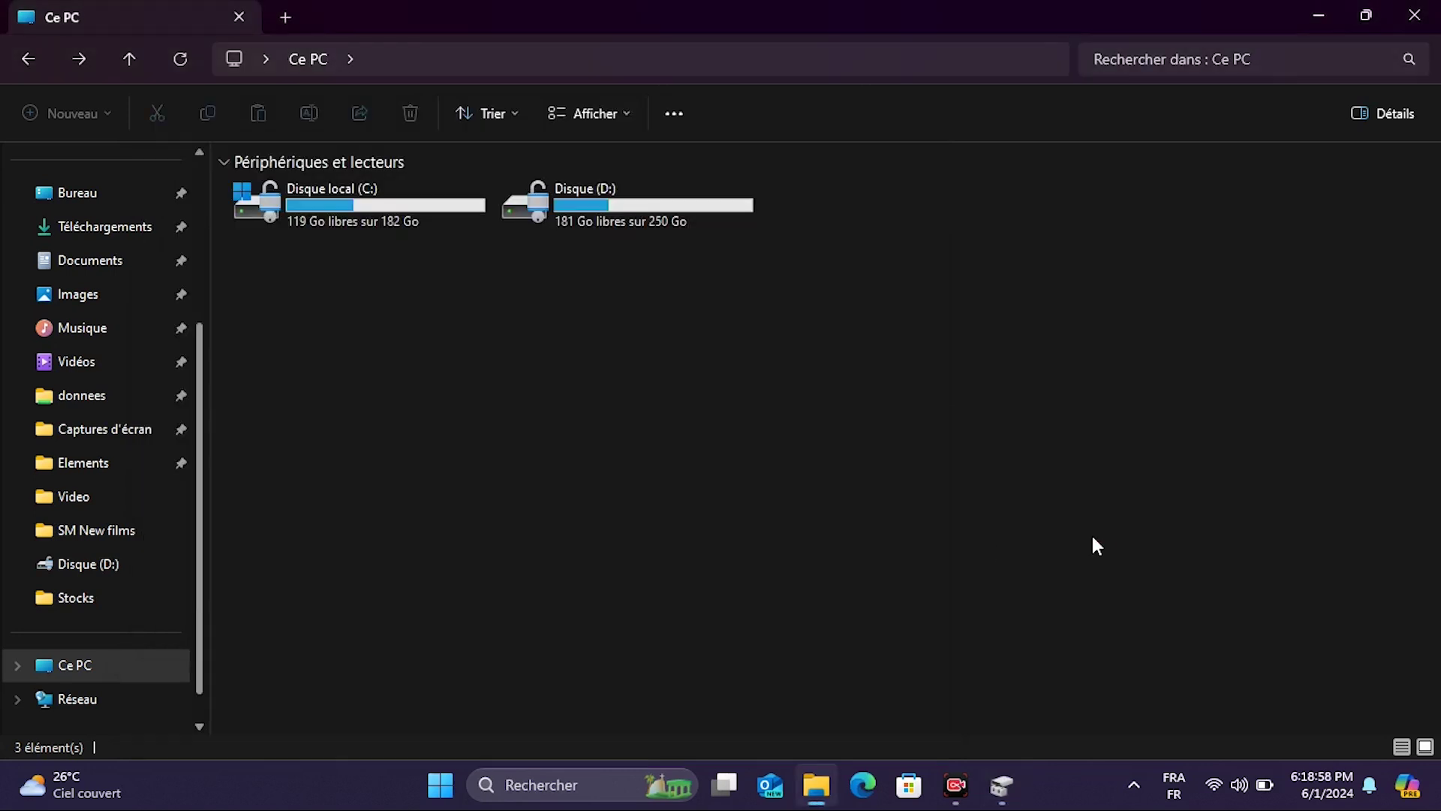
# Return to Disk Management and extend the C: volume with all 32767 MB of adjacent unallocated space from Disque 0.
pyautogui.hotkey('alt', 'Tab')
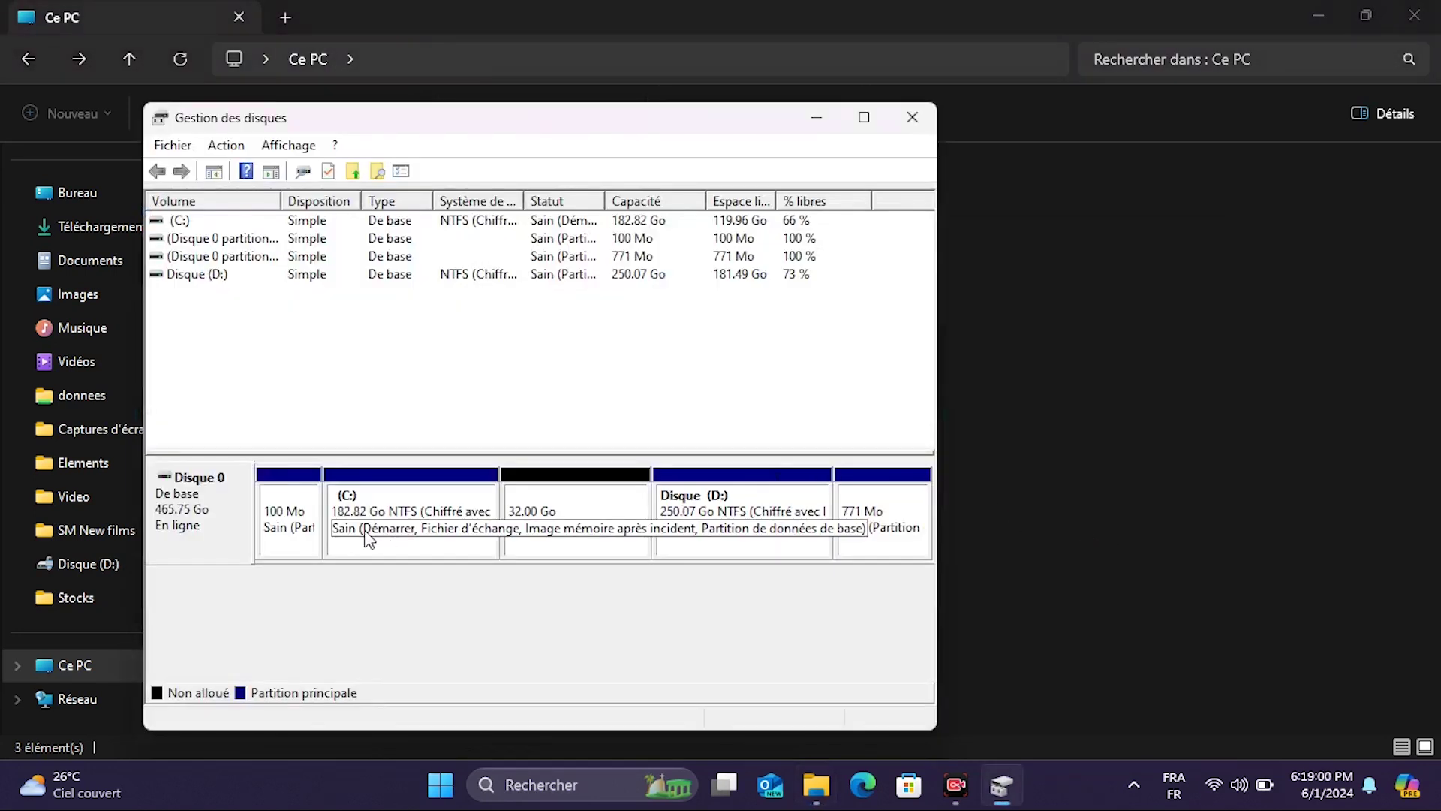
pyautogui.click(375, 551)
pyautogui.rightClick(374, 554)
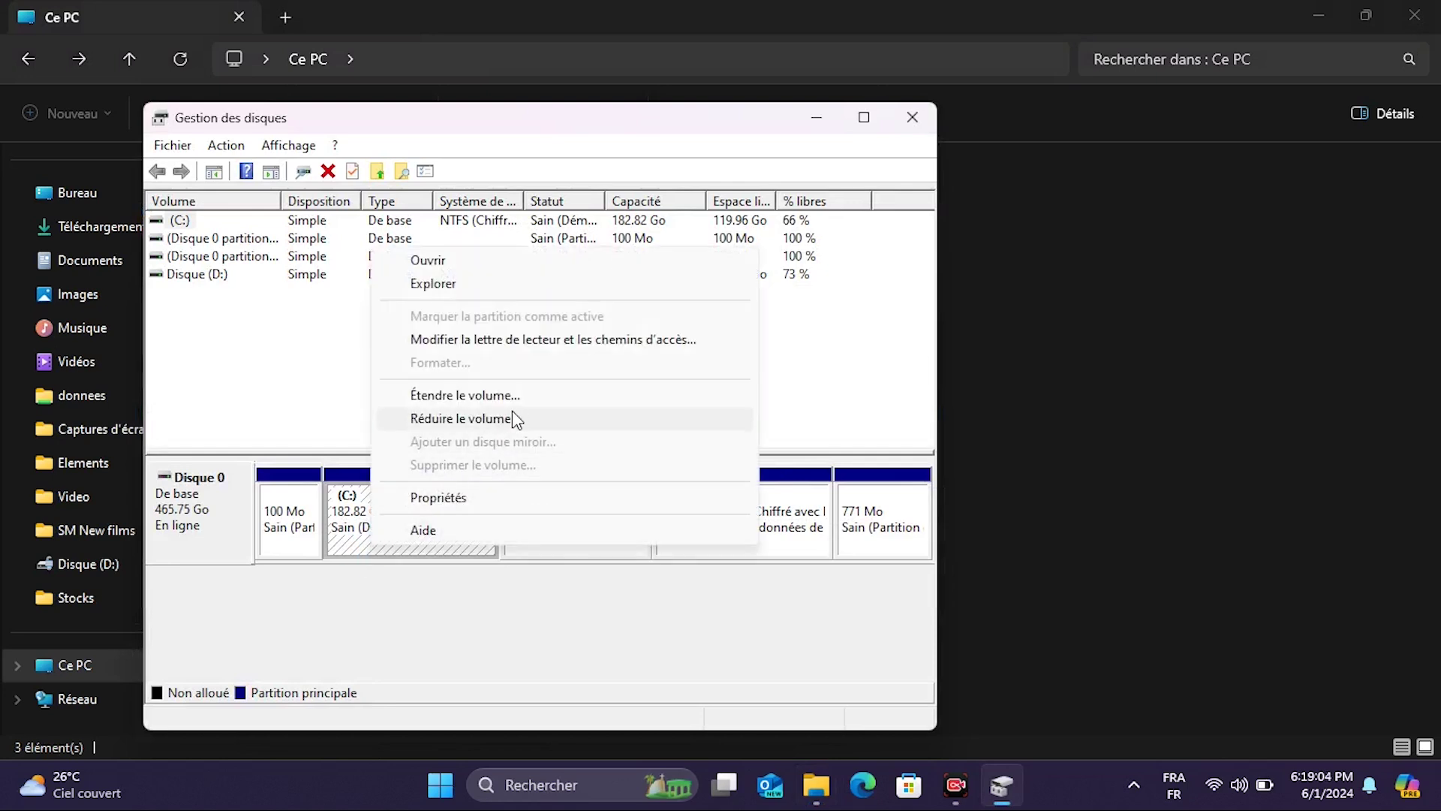
pyautogui.click(525, 395)
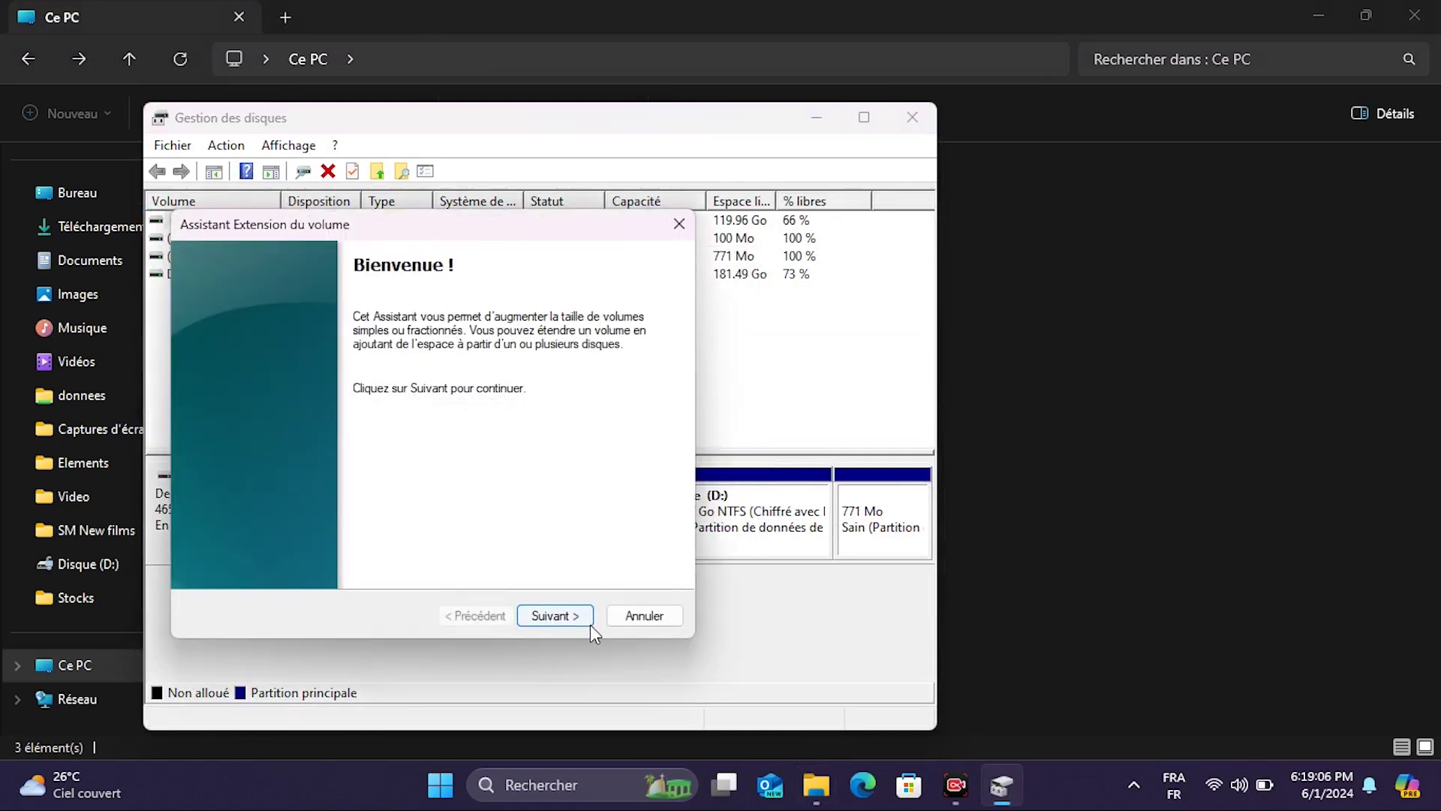
pyautogui.click(572, 623)
pyautogui.click(575, 623)
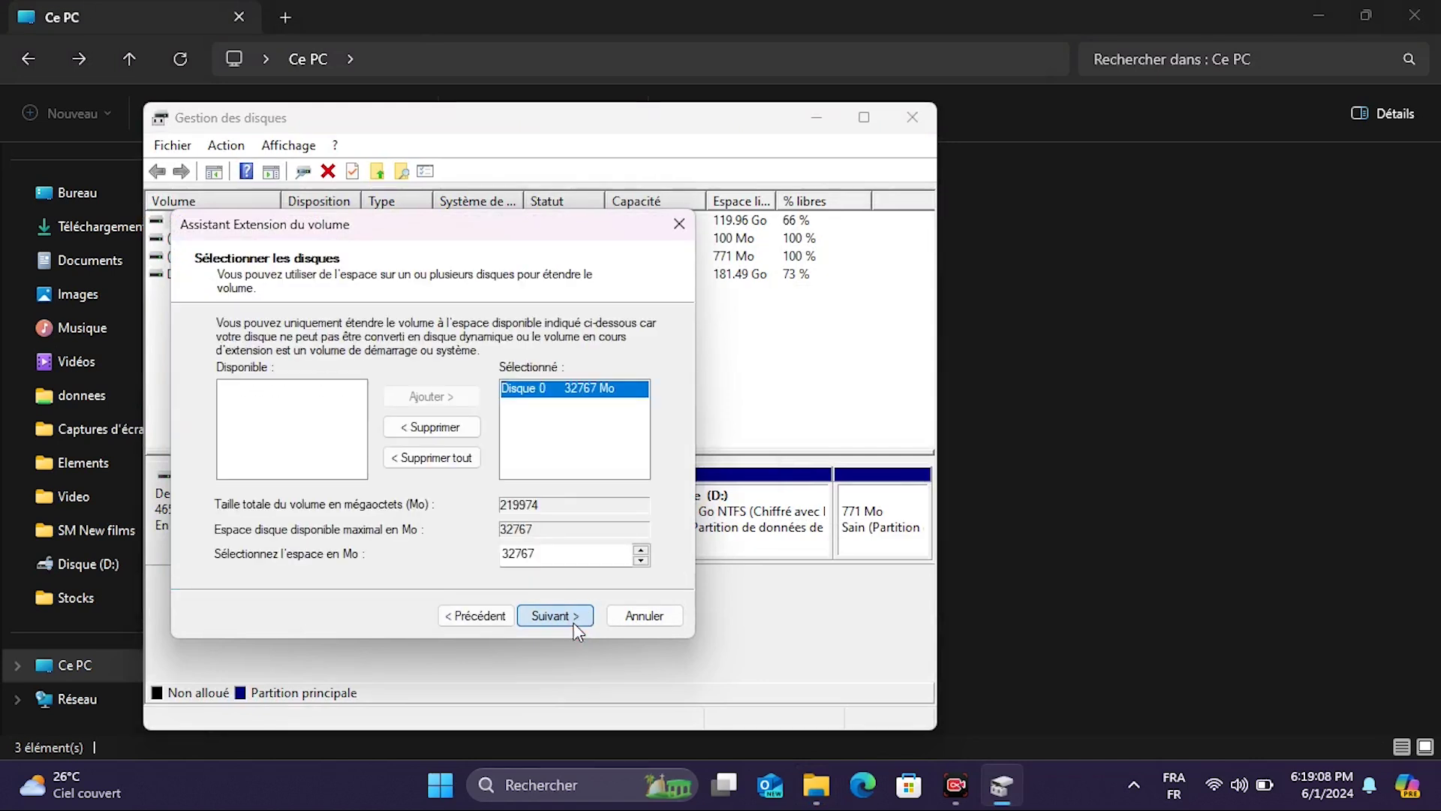
pyautogui.click(574, 622)
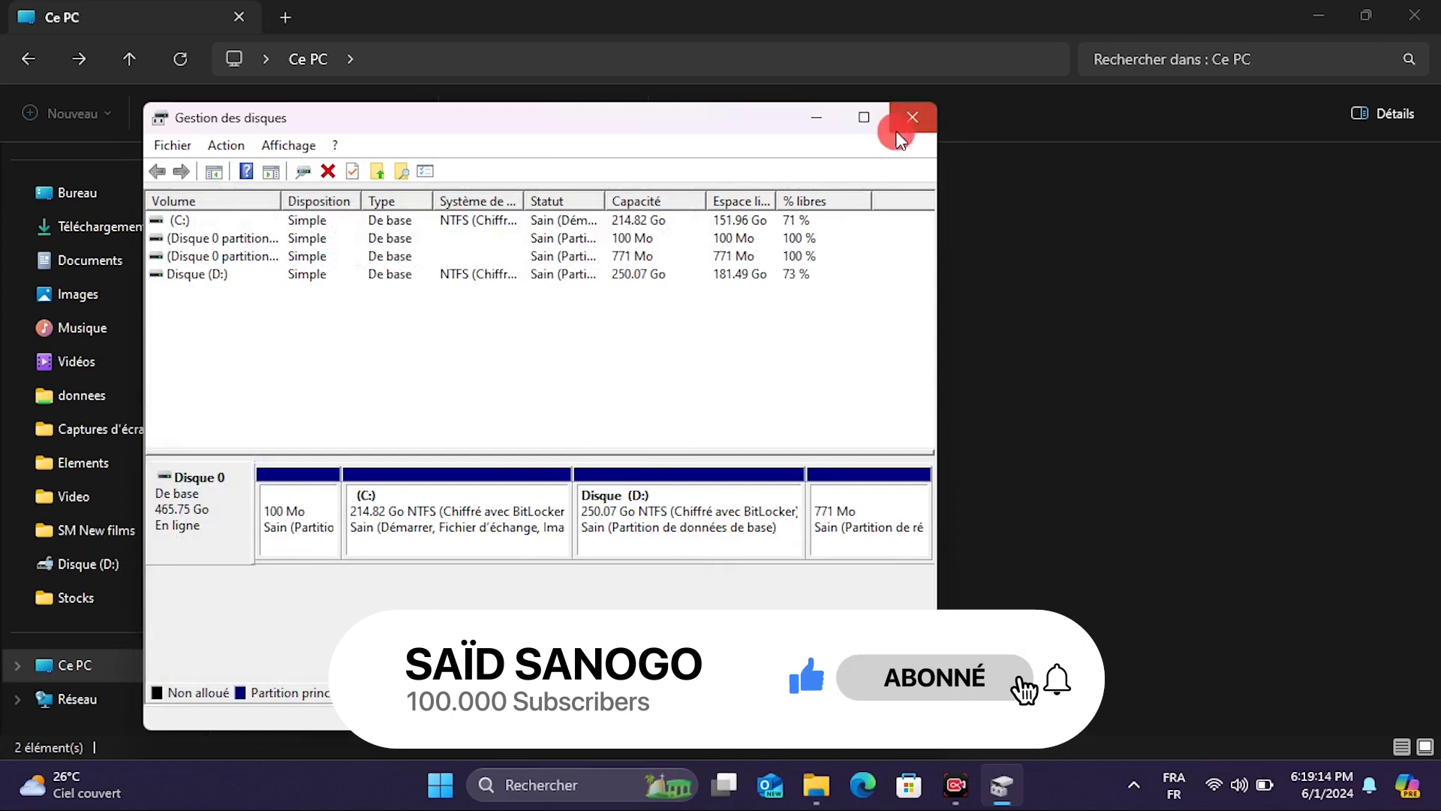
# Close Disk Management, check the capacity of drive C: in Ce PC and close File Explorer.
pyautogui.click(912, 117)
pyautogui.moveTo(455, 262); pyautogui.dragTo(364, 224)
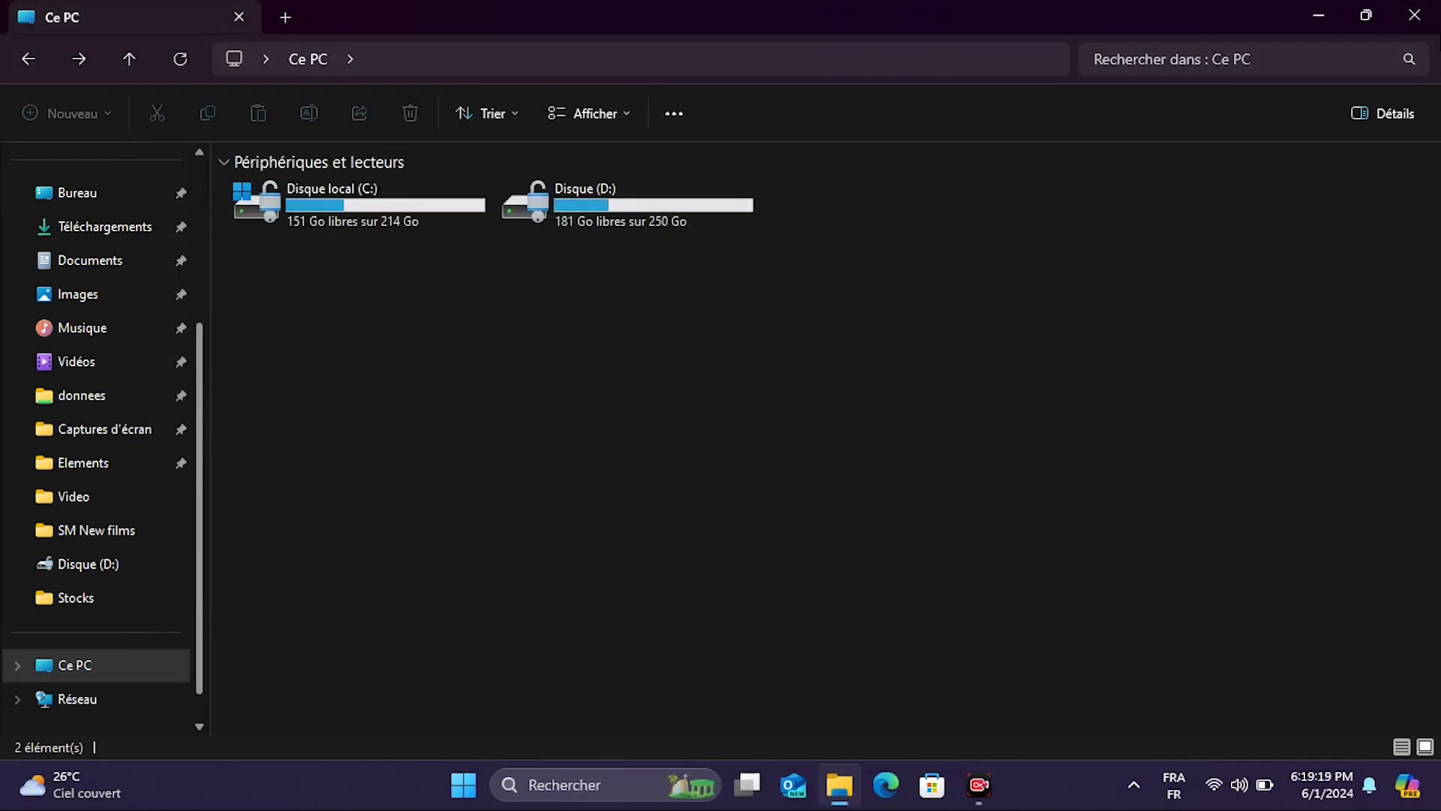
pyautogui.click(1426, 22)
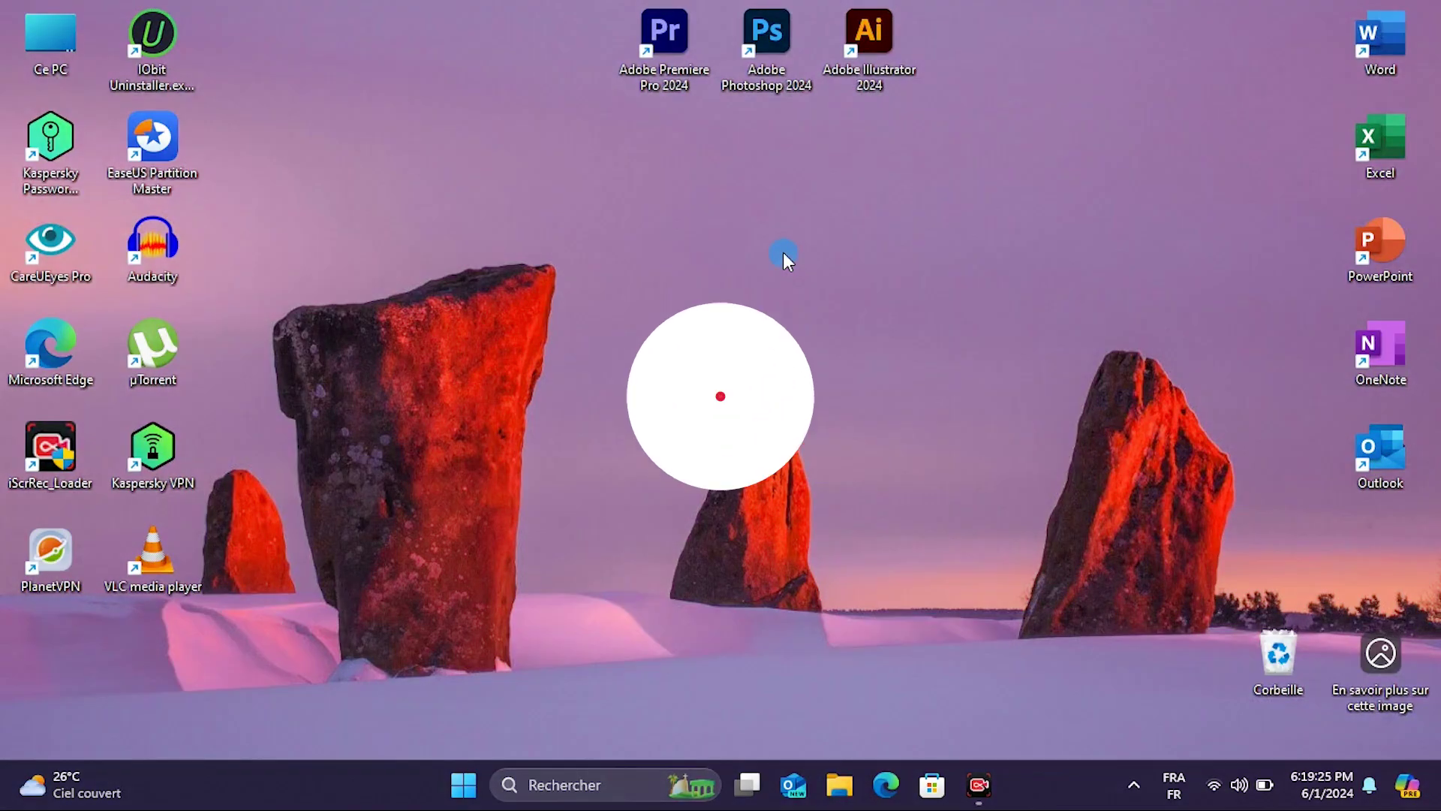